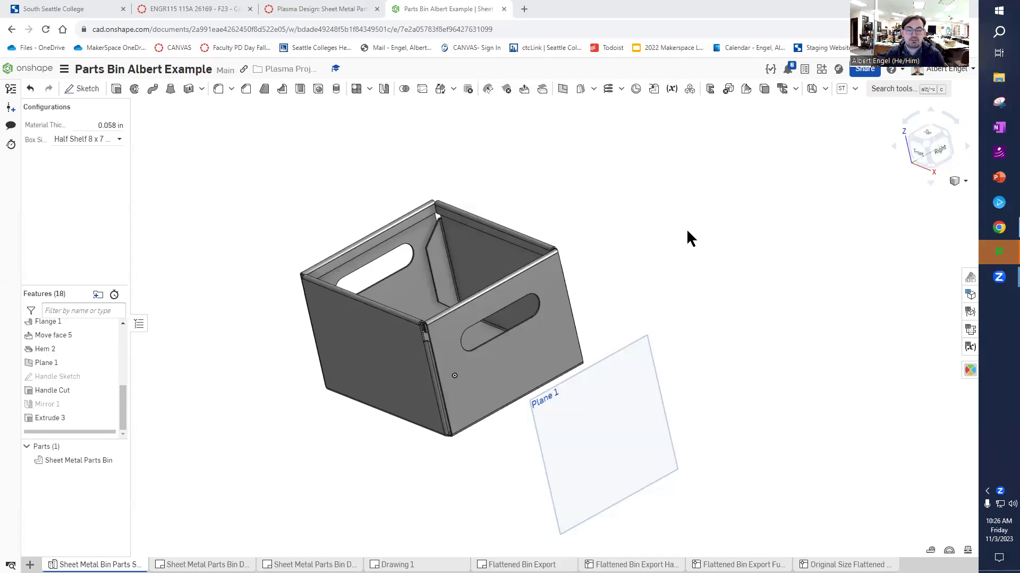
- Create a four-view ANSI_C_INCH drawing of the Sheet Metal Parts Bin part
right_click_drag(709, 233, 675, 260)
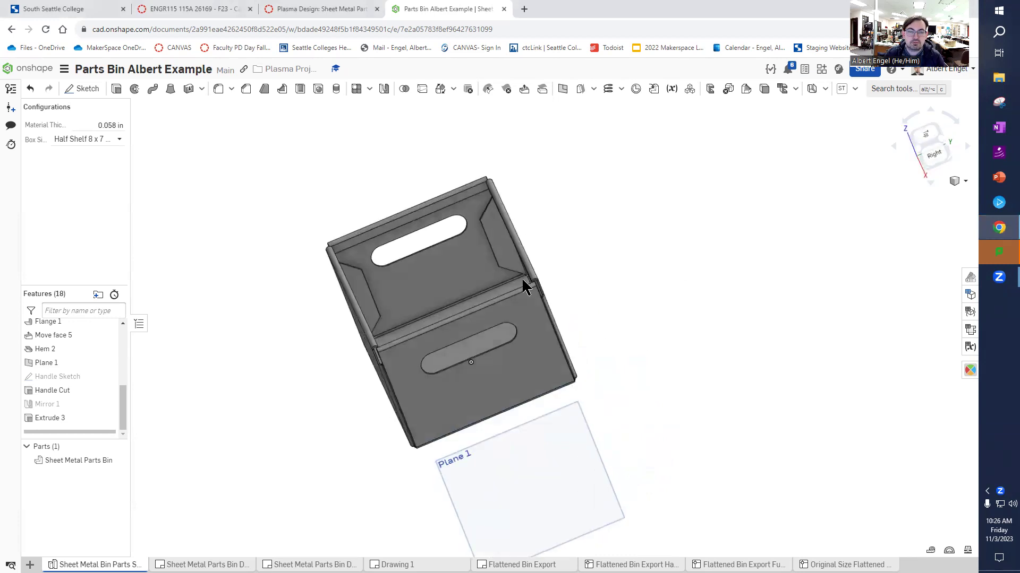
right_click_drag(520, 234, 402, 302)
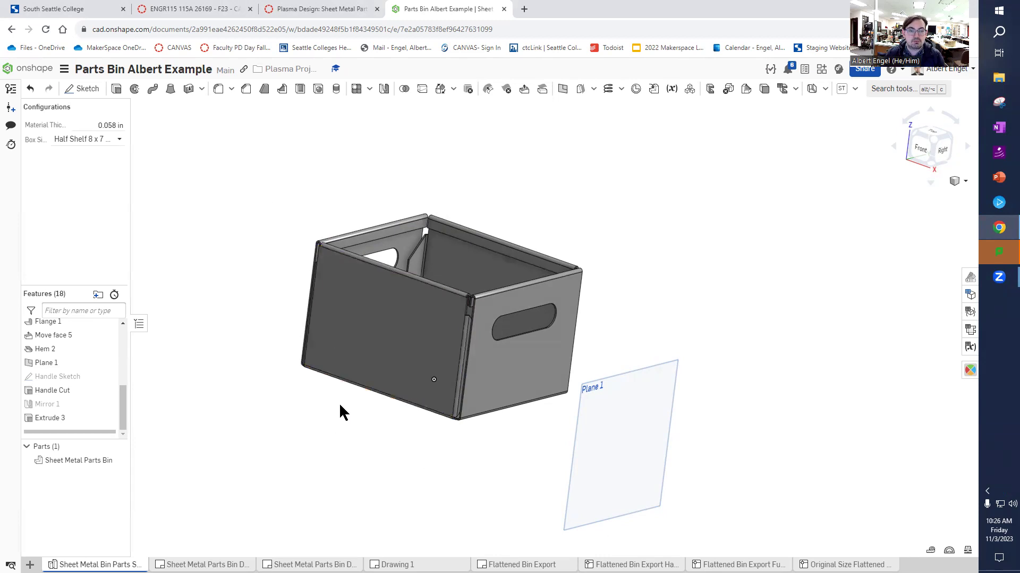
left_click(87, 461)
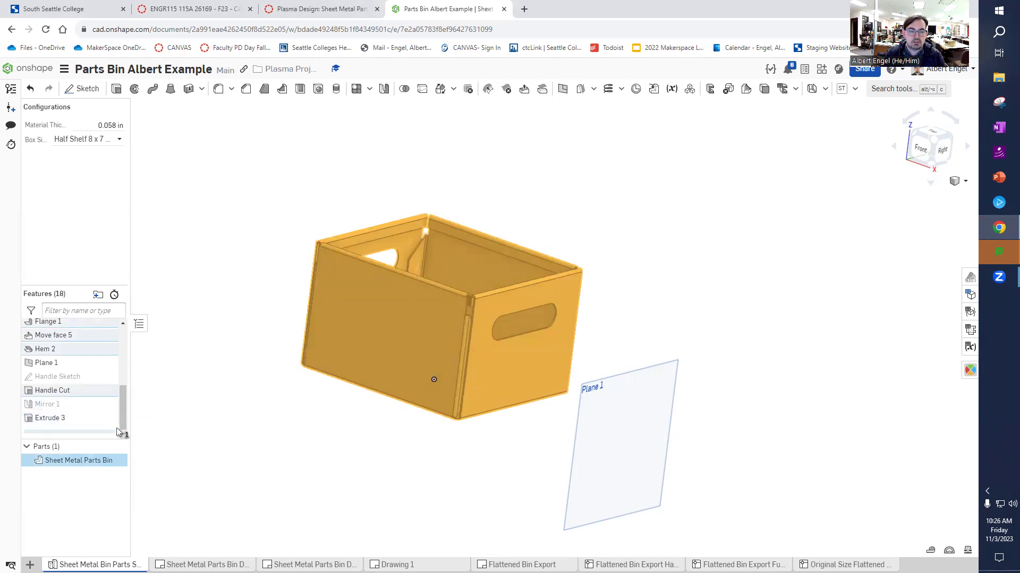
right_click(100, 463)
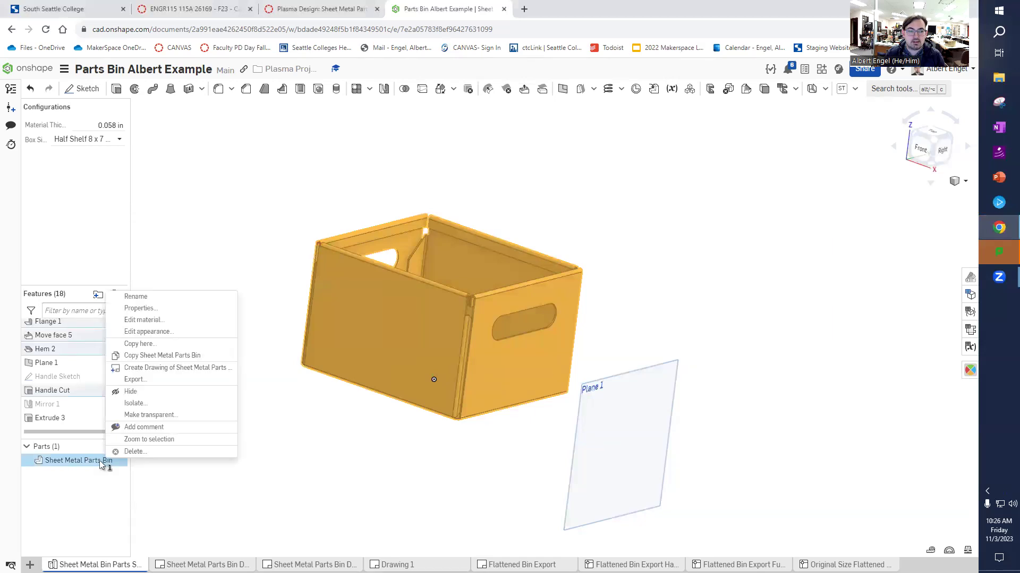
left_click(190, 368)
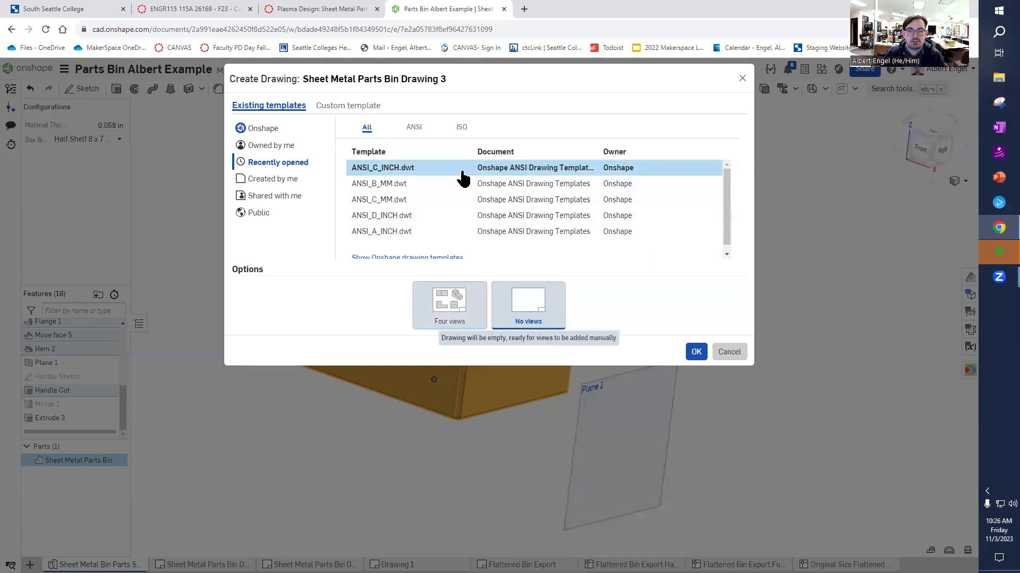
left_click(454, 298)
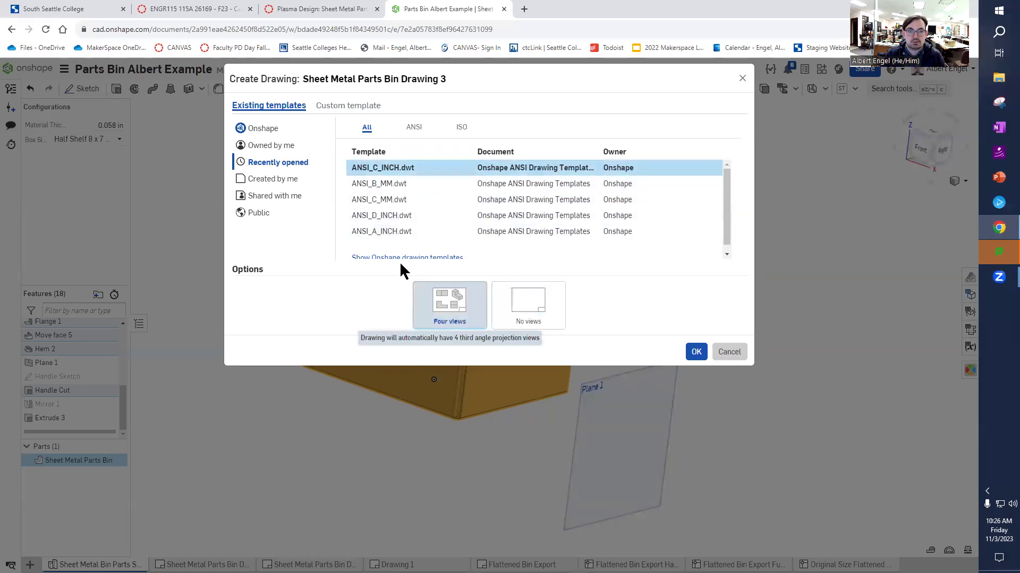
left_click(391, 167)
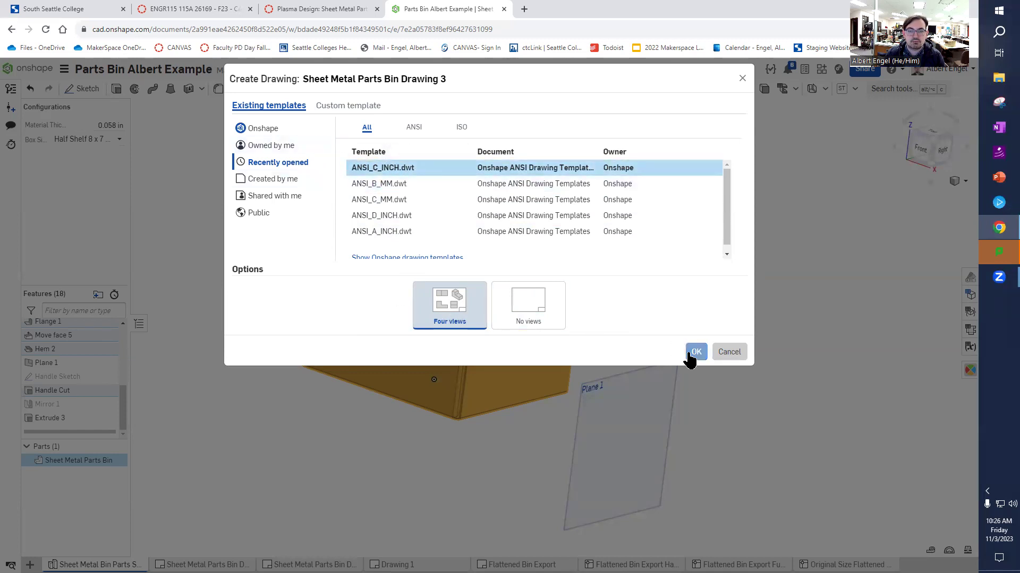
left_click(693, 353)
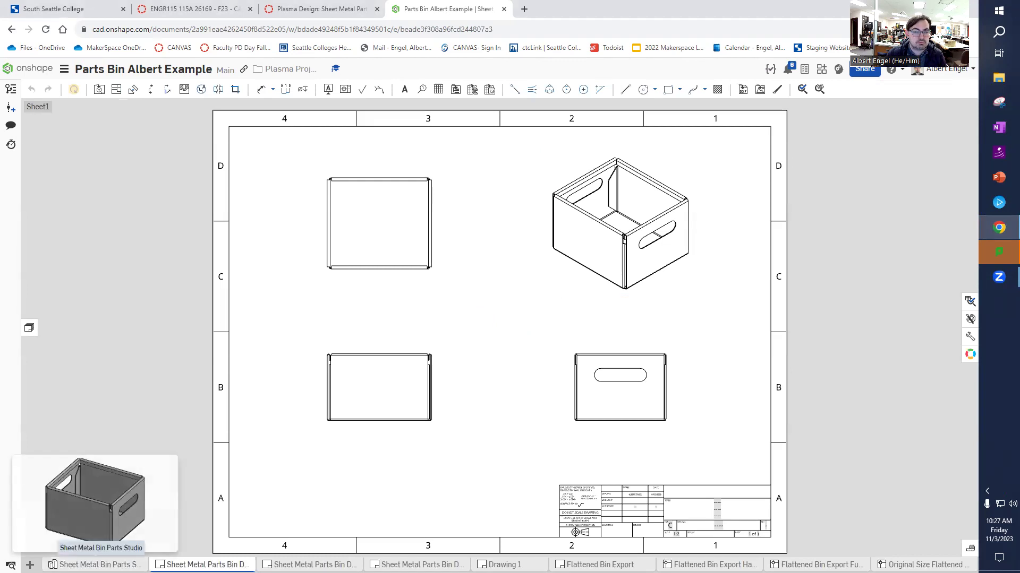
- Back in the Part Studio, set Box Size to Full Shelf 16 x 7 x 8
left_click(96, 564)
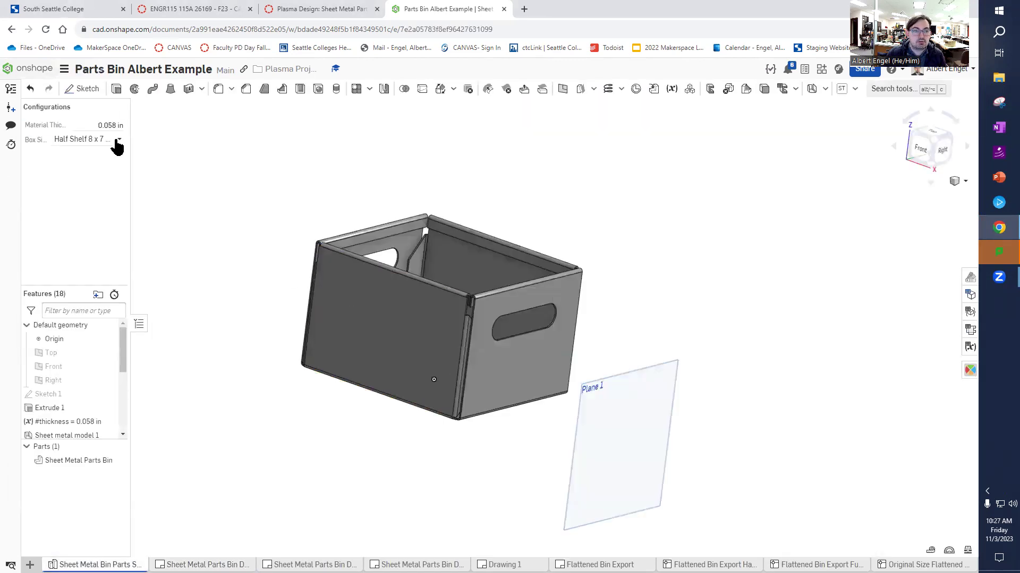
left_click(109, 143)
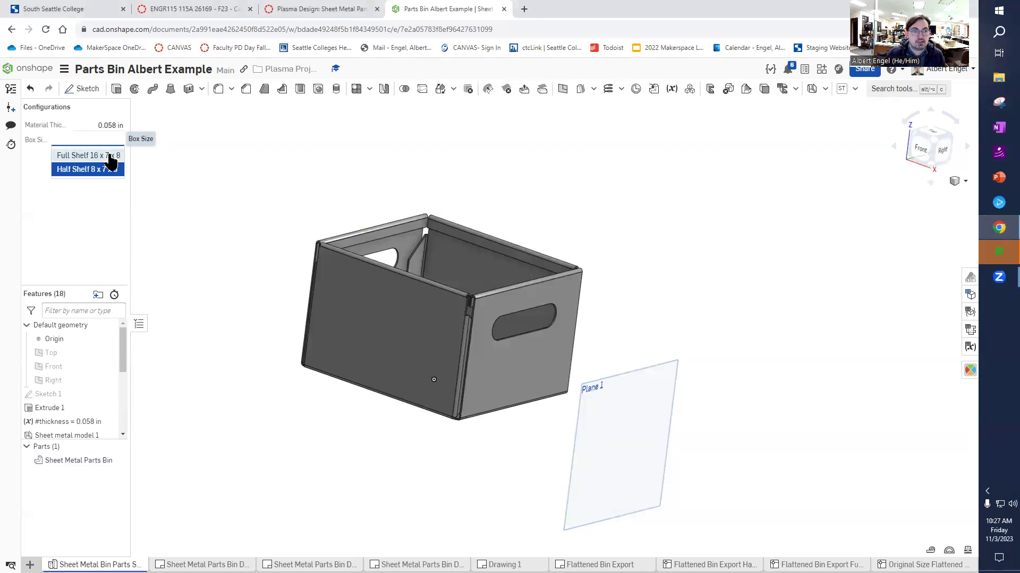
left_click(107, 155)
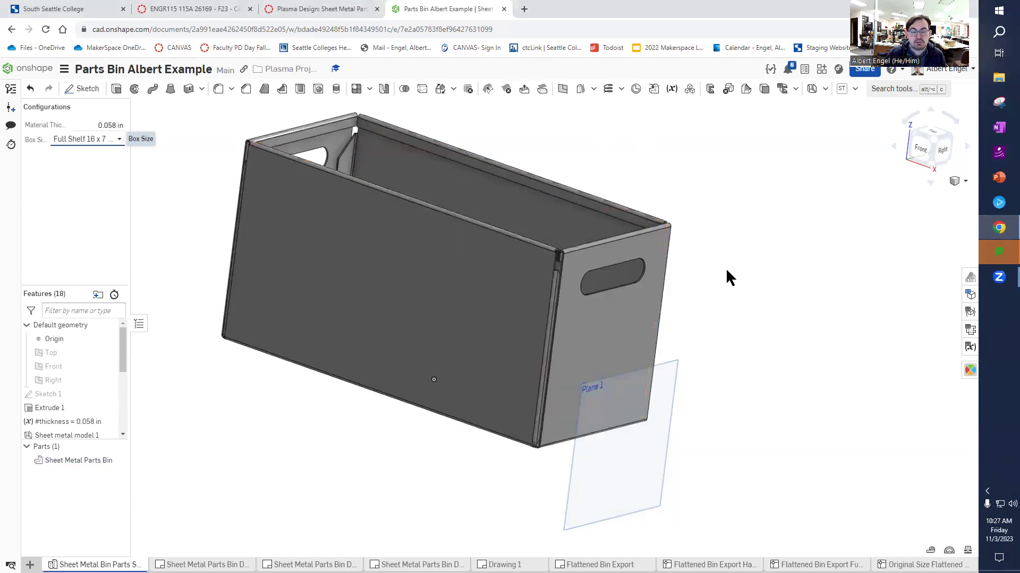
- Briefly show, then hide, the sheet metal bend table and flat pattern
left_click(85, 141)
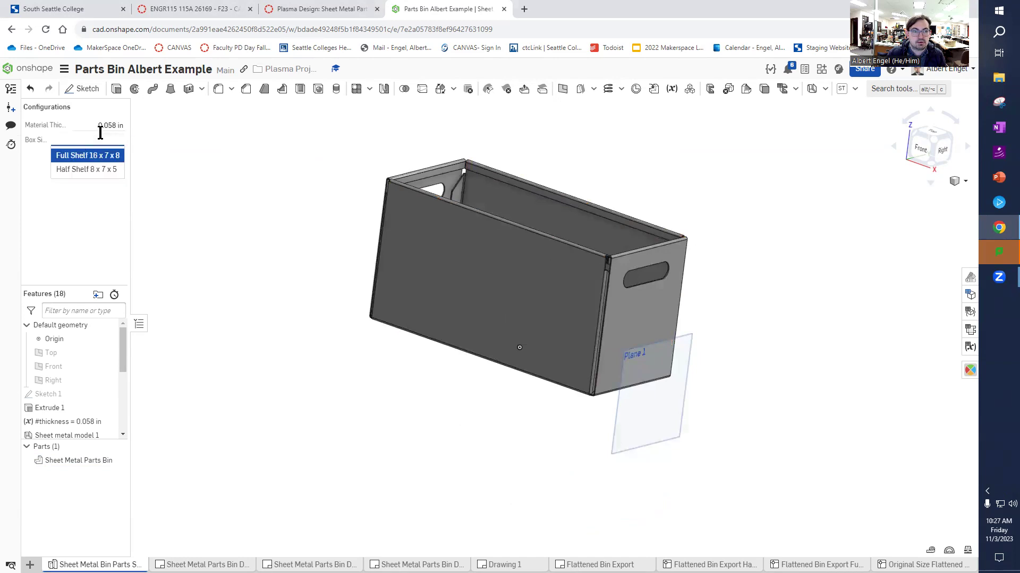
middle_click_drag(786, 234, 605, 288)
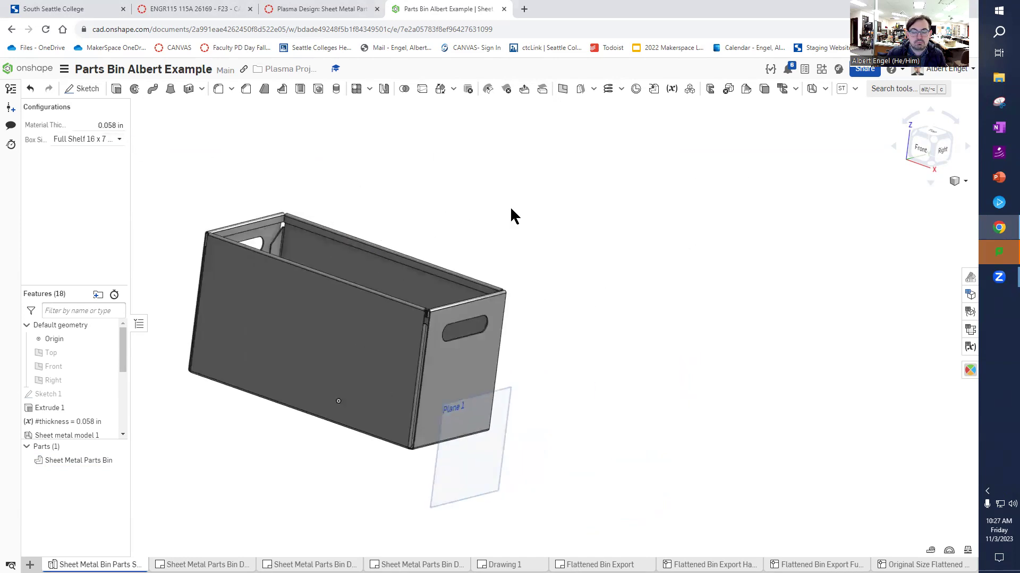
left_click(969, 332)
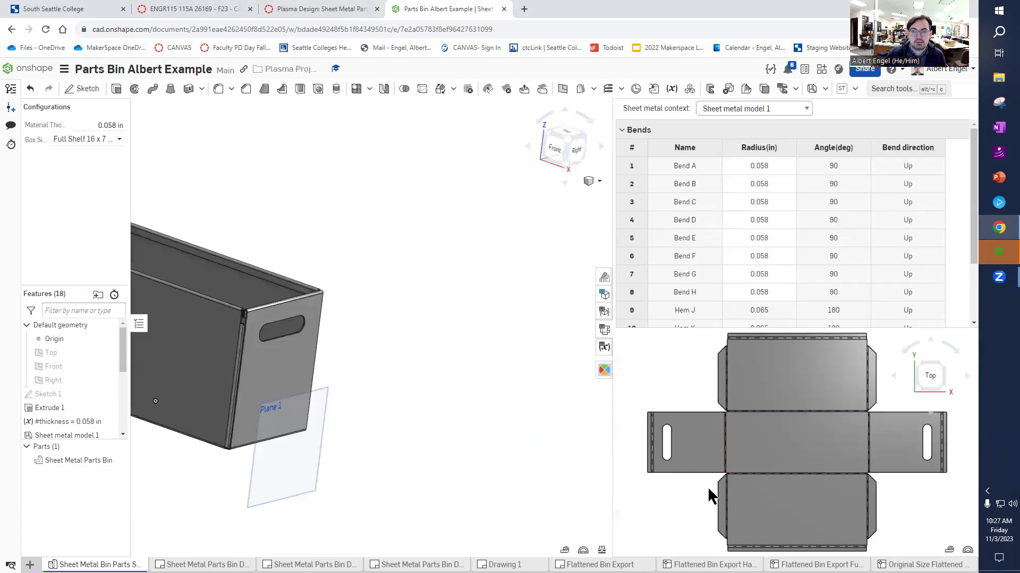
left_click(603, 329)
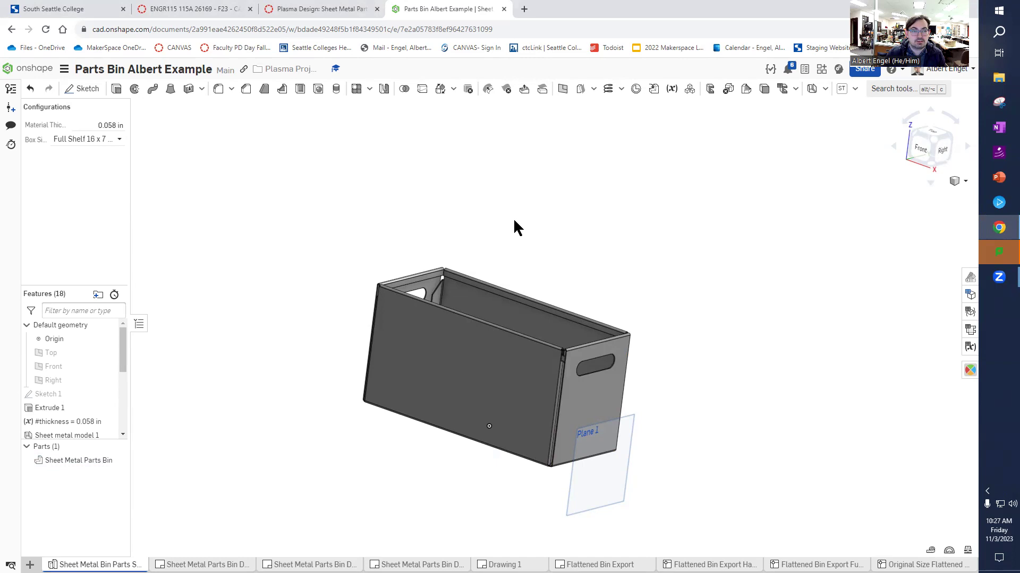
left_click(969, 296)
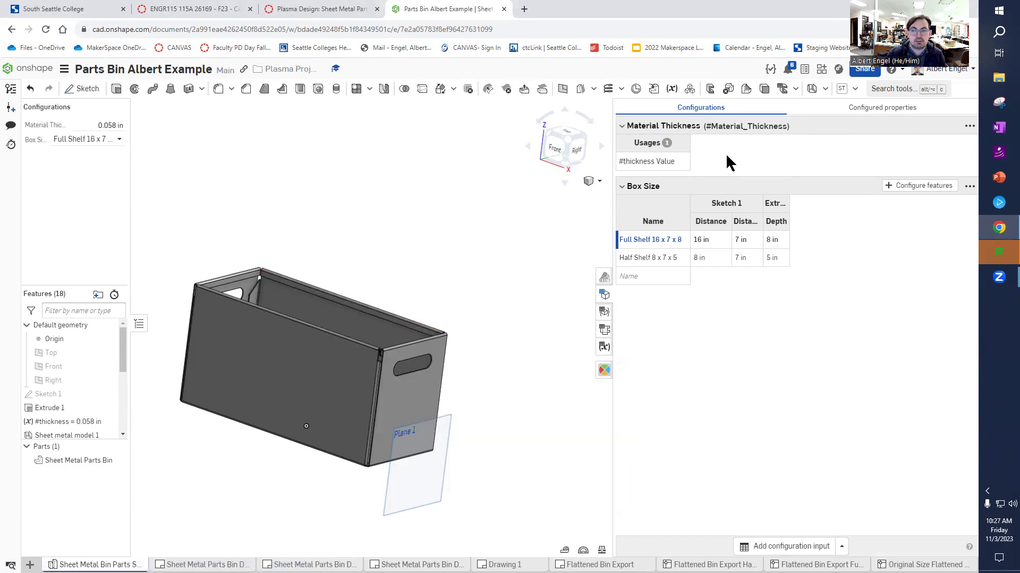
left_click(842, 546)
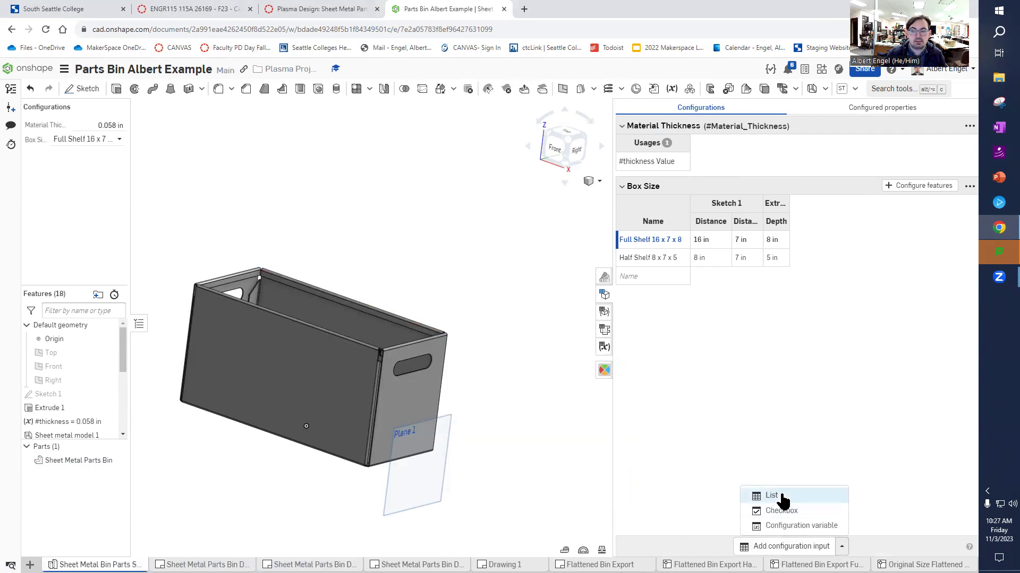
left_click(831, 348)
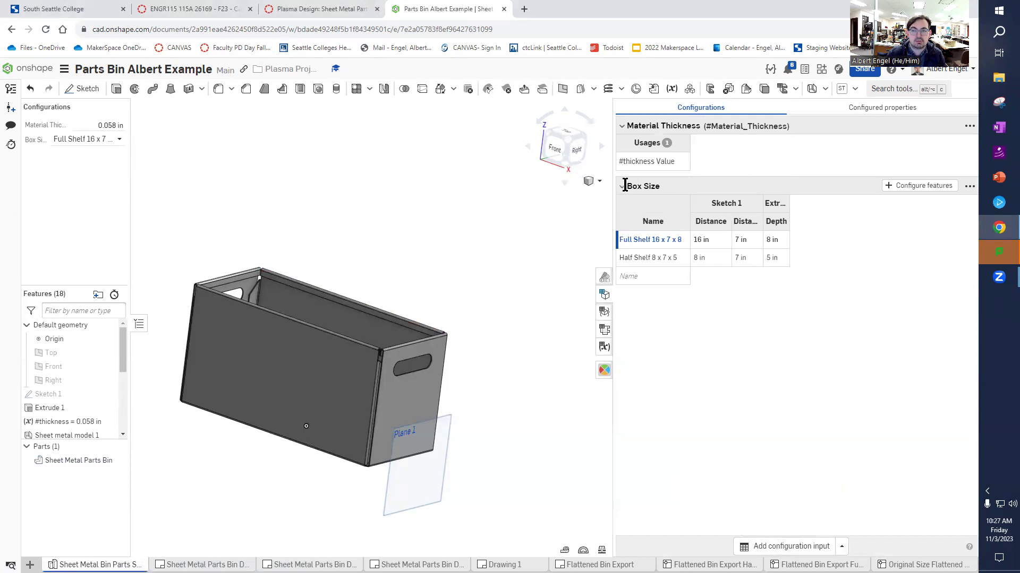
left_click(705, 239)
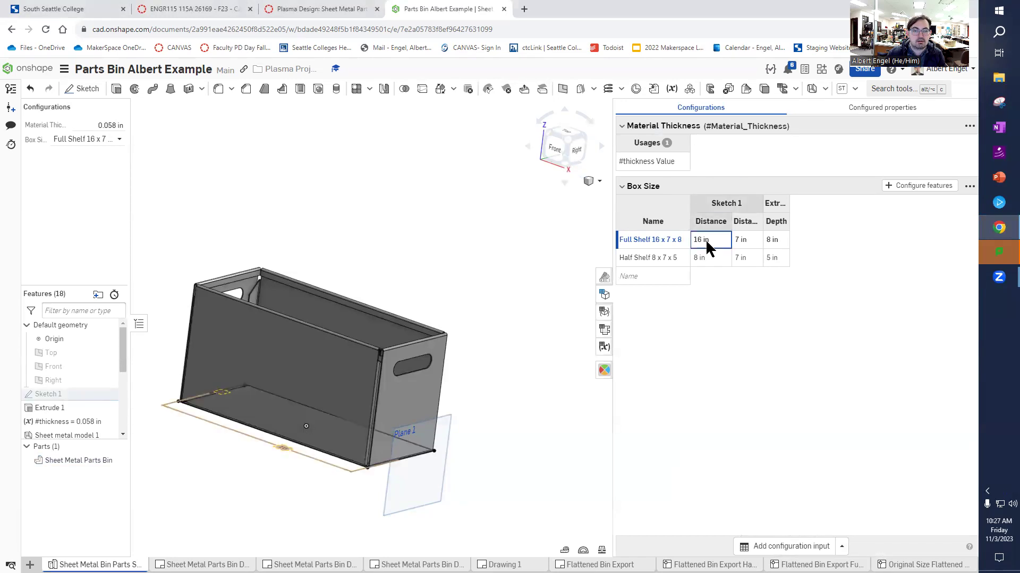
double_click(51, 394)
key("n")
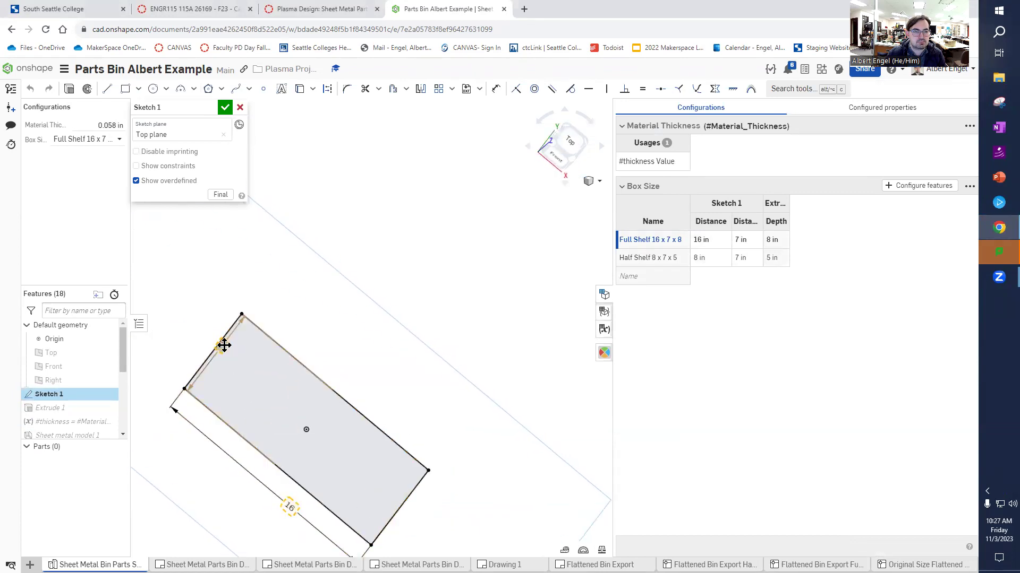
left_click_drag(223, 346, 191, 328)
right_click(294, 507)
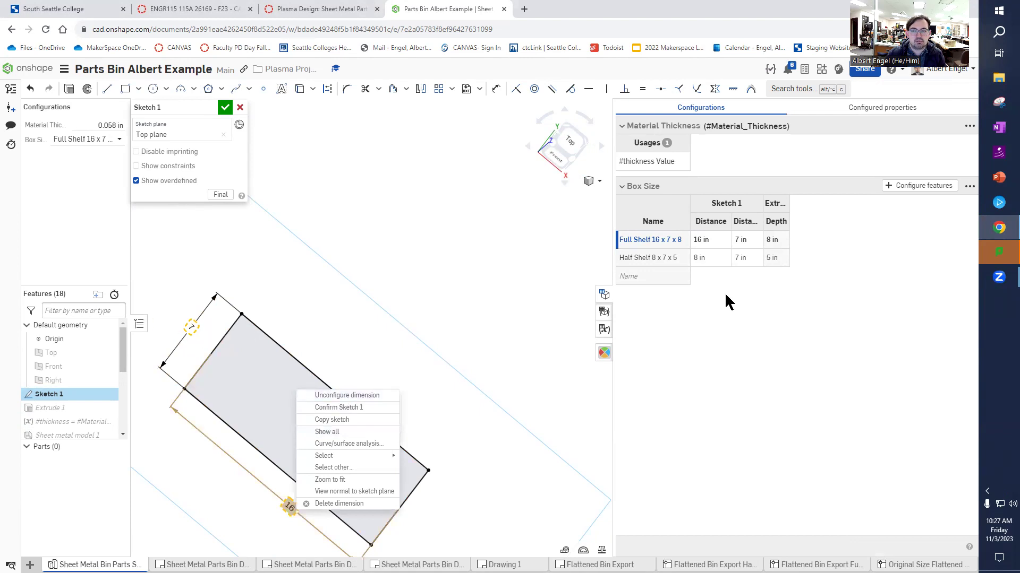
key("Escape")
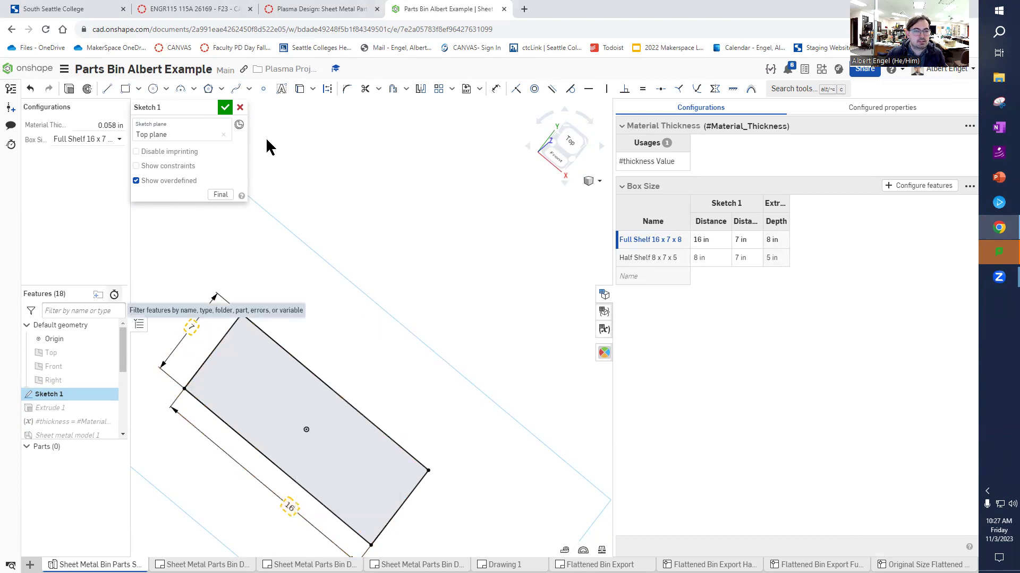
left_click(225, 107)
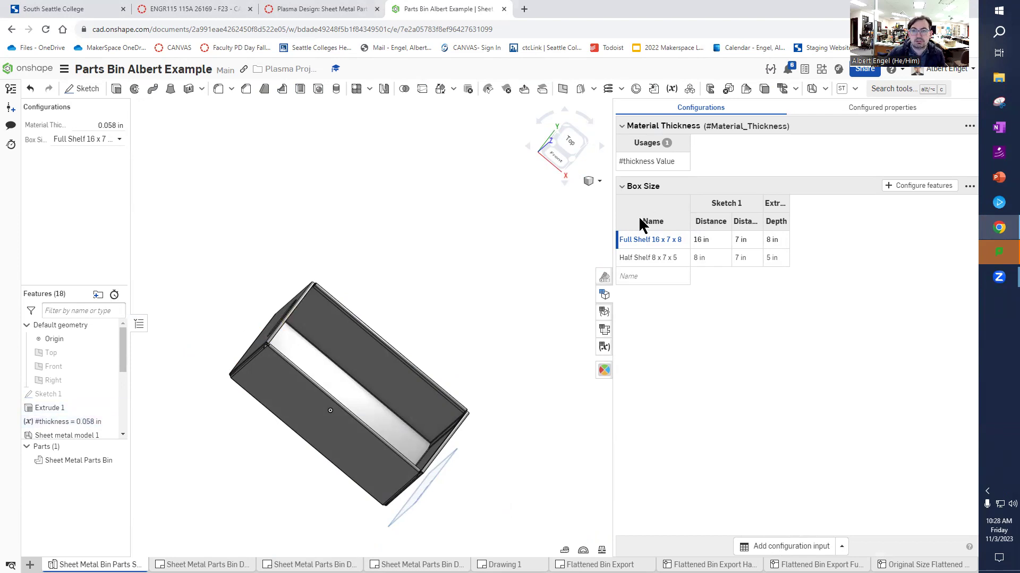
- Close the configuration tables, start a new variable via tool search, then discard it
left_click(604, 277)
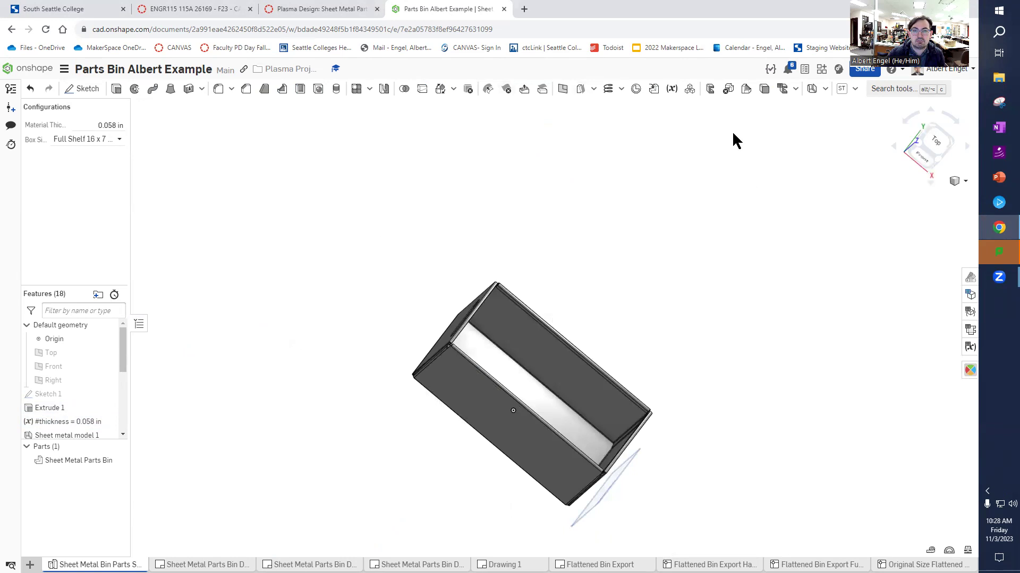
left_click(893, 89)
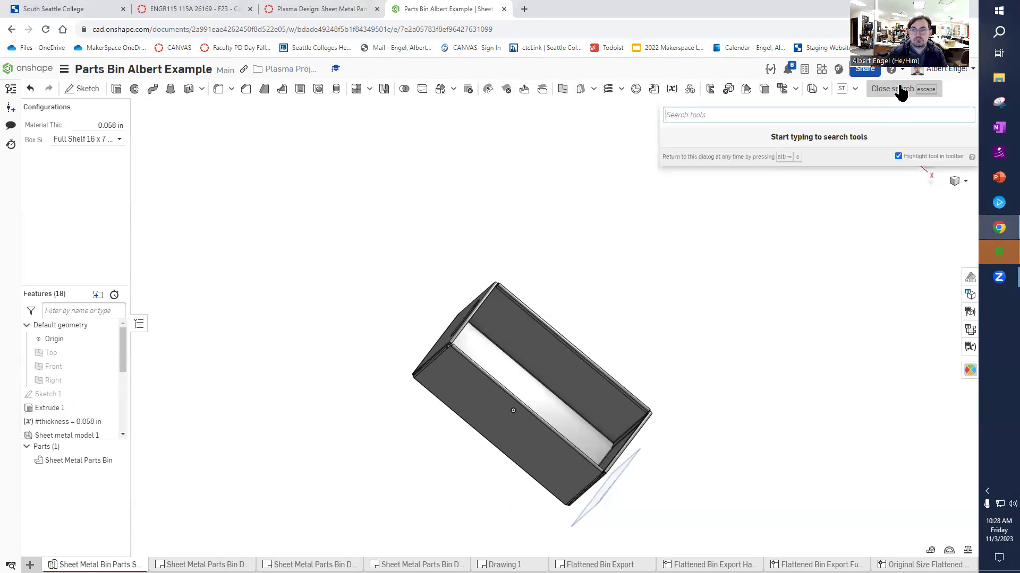
type("var")
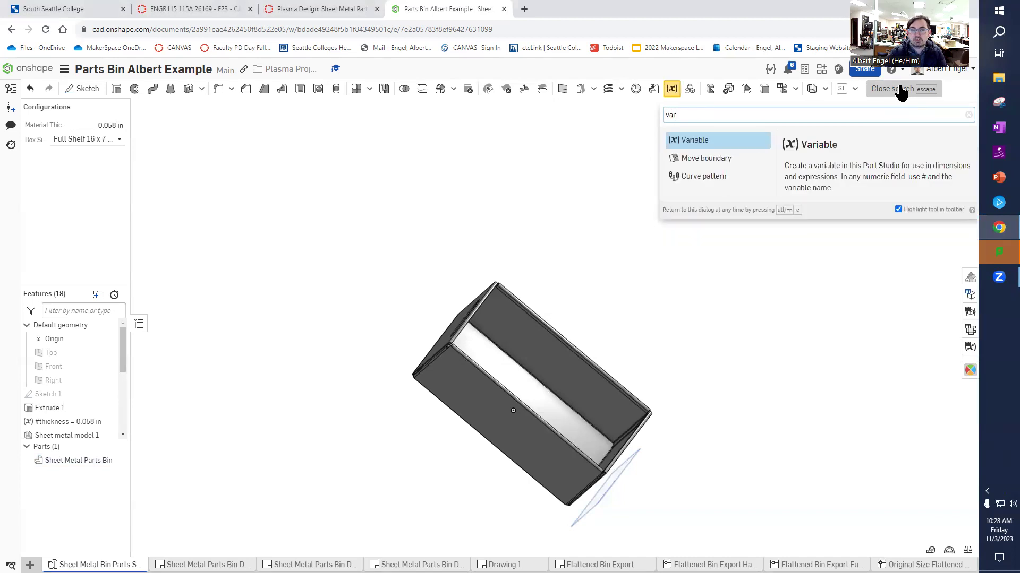
type("iable")
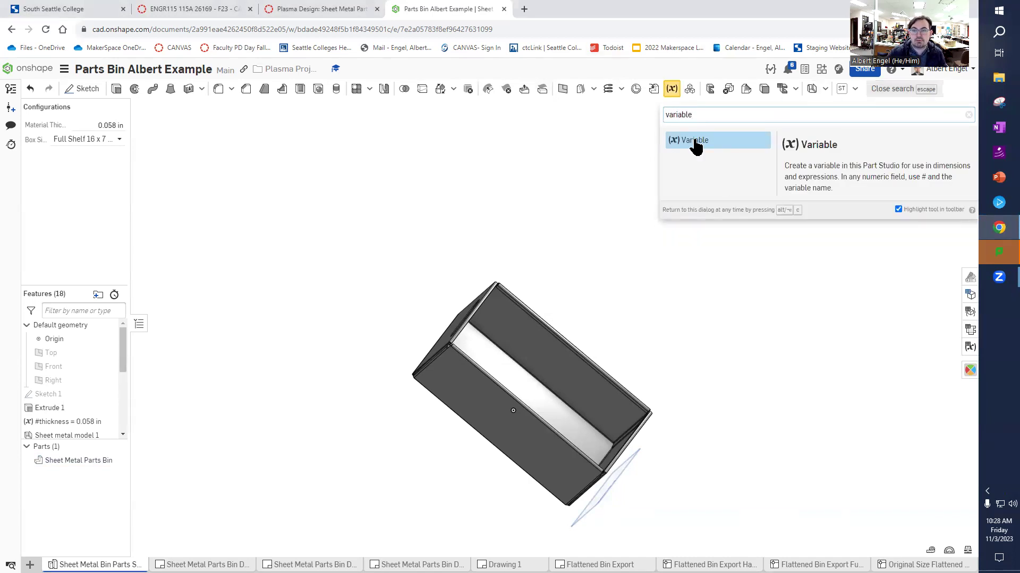
left_click(672, 89)
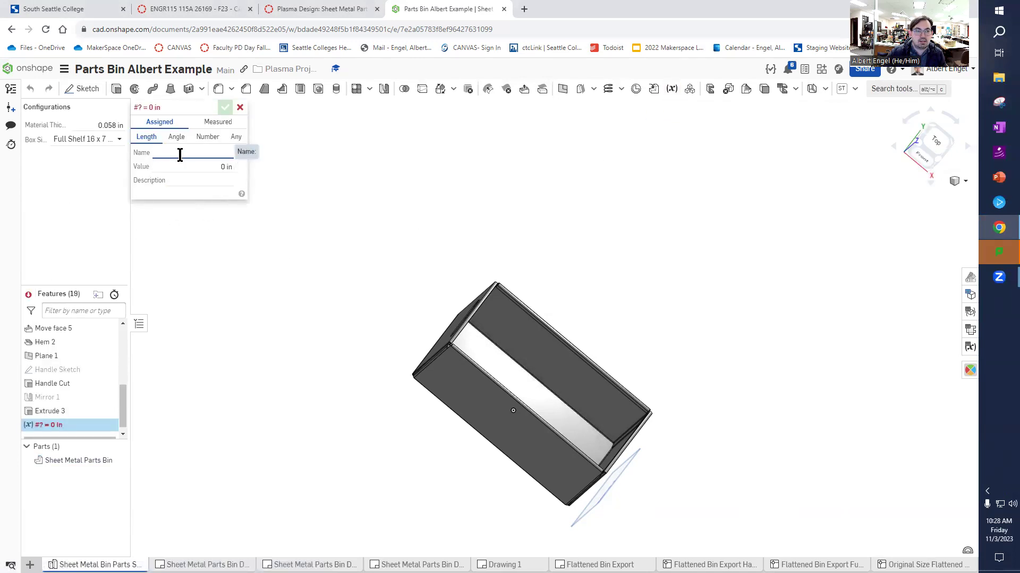
left_click(240, 107)
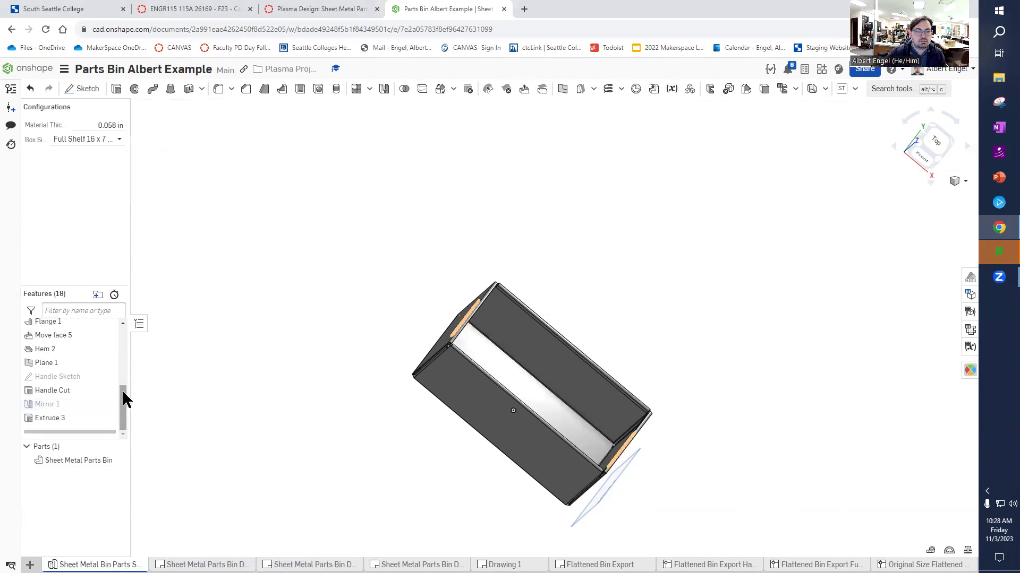
- Set #thickness to #Material_Thickness so it follows the 0.058 in configuration value
left_click_drag(123, 400, 125, 364)
scroll(69, 391, "up", 1)
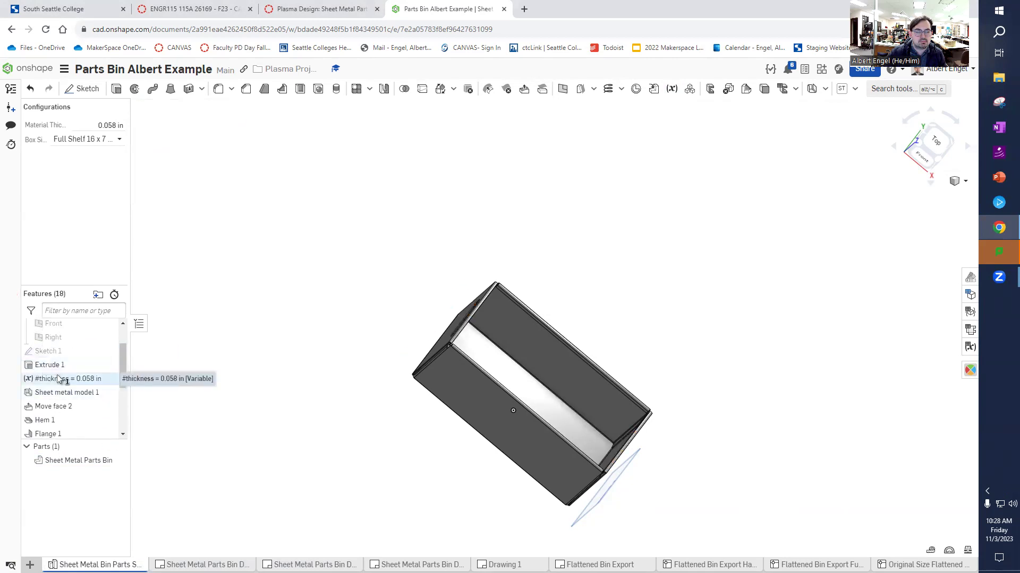
double_click(59, 379)
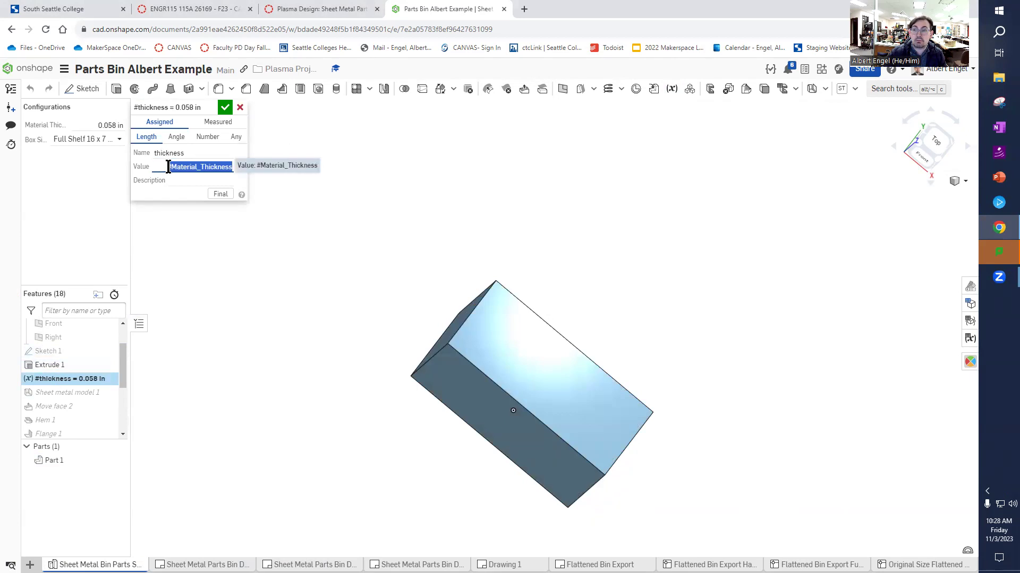
right_click(181, 169)
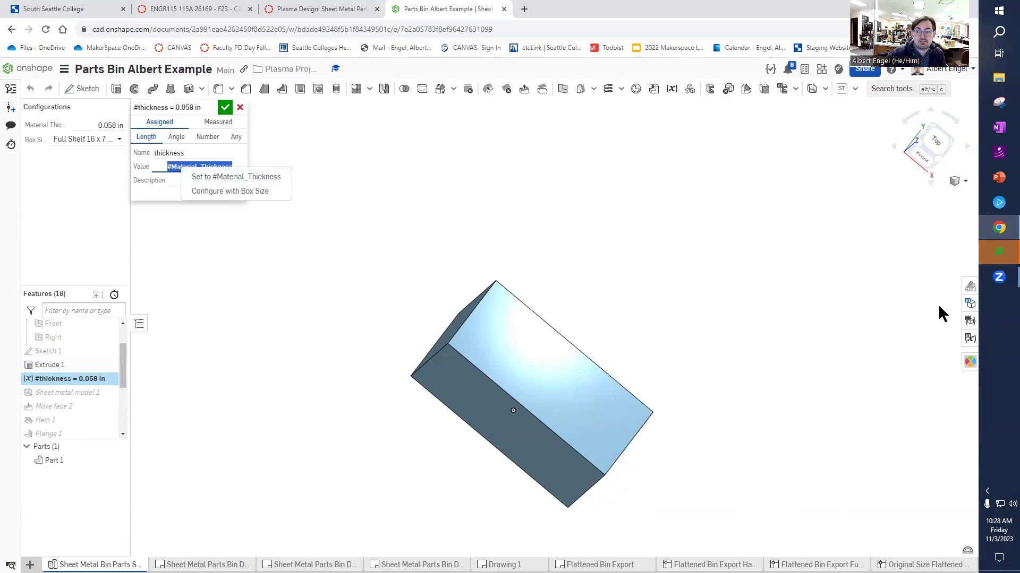
left_click(105, 128)
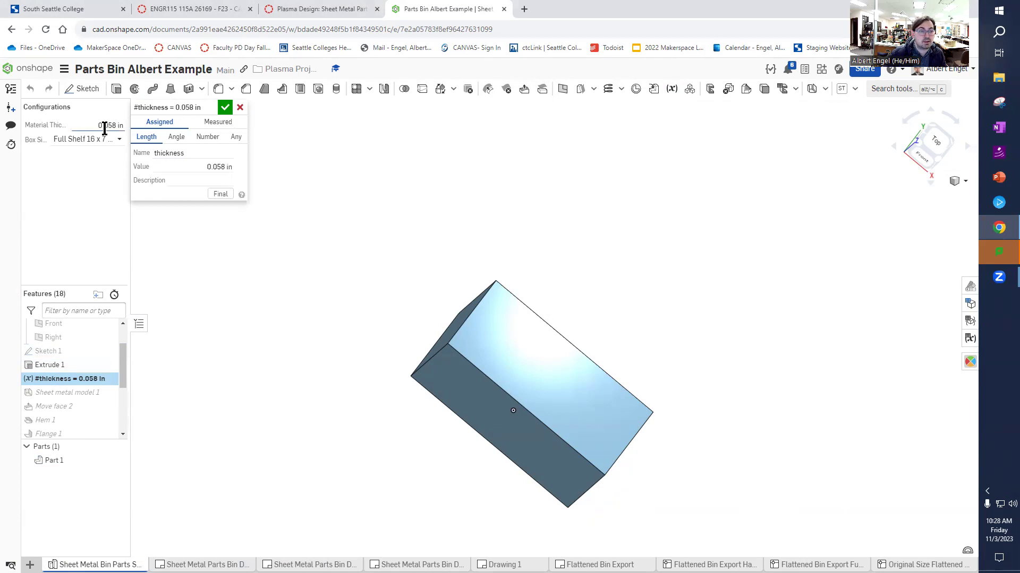
left_click(224, 107)
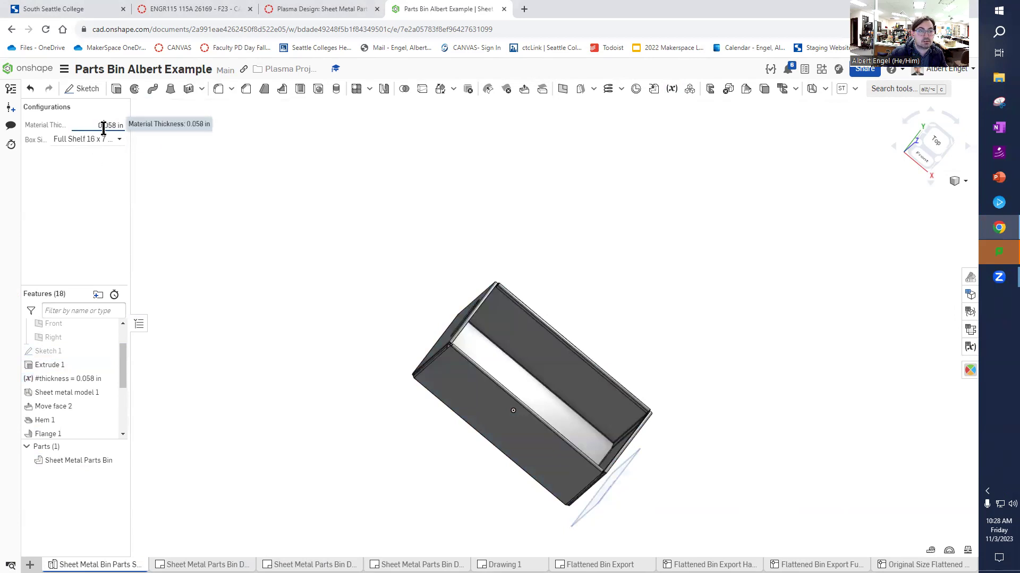
- Change Material Thickness to 0.125 in
left_click_drag(116, 125, 107, 125)
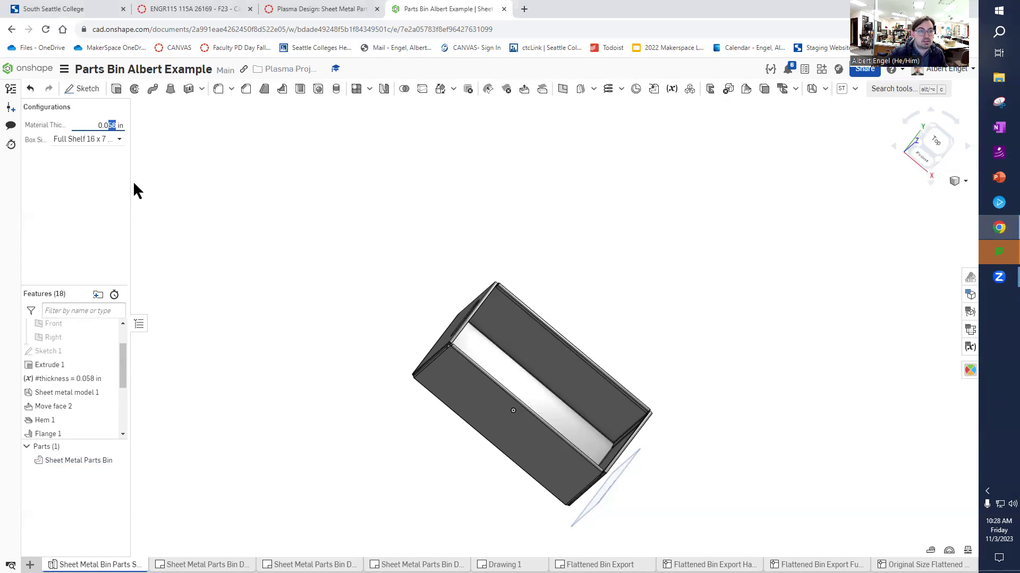
key("BackSpace")
key("BackSpace")
type("15")
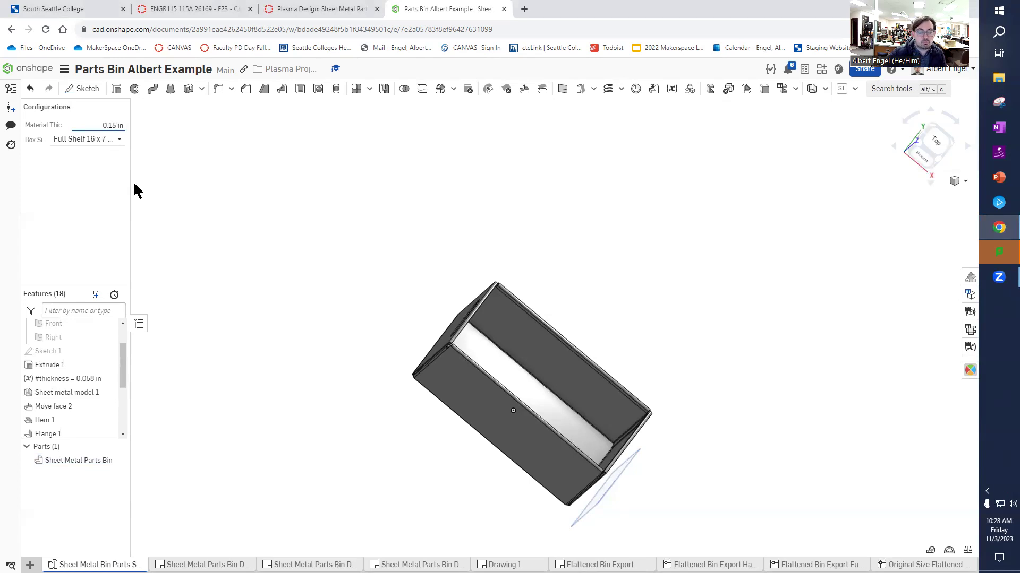
key("BackSpace")
type("25")
key("Return")
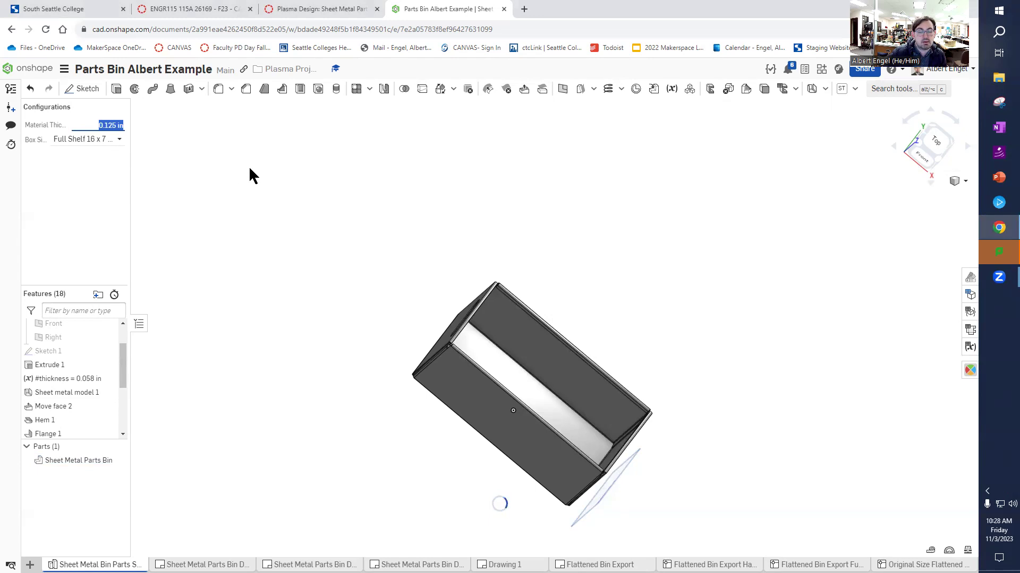
- Change Material Thickness to 0.0598 in and show the bend table and flat pattern
right_click_drag(835, 318, 829, 294)
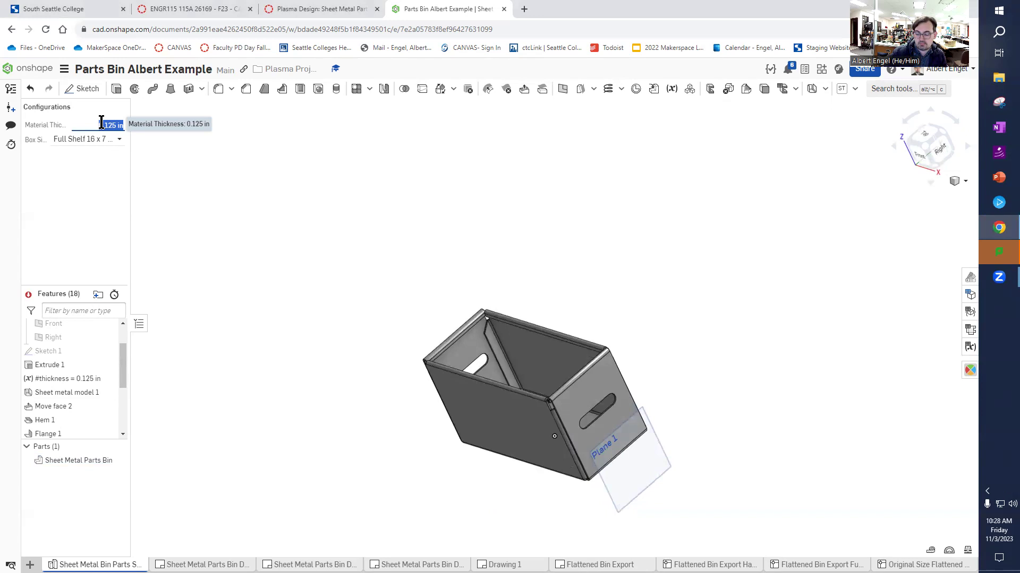
key("BackSpace")
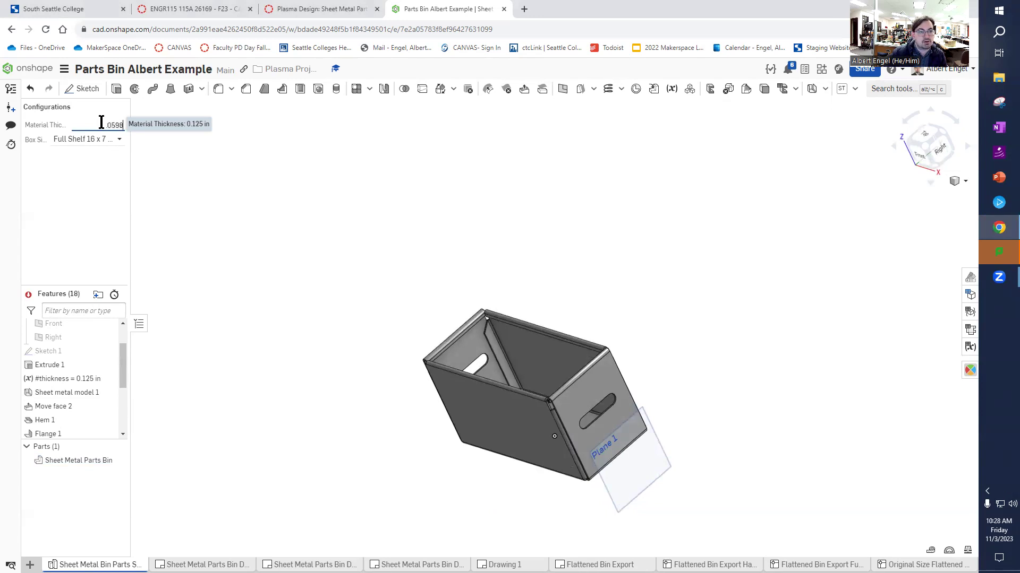
key("Return")
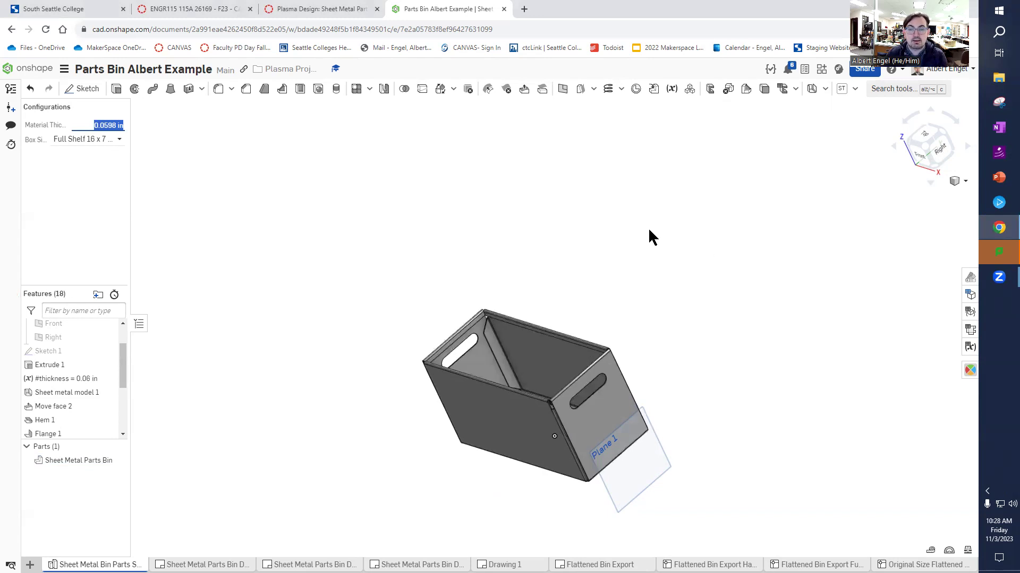
middle_click_drag(715, 328, 737, 259)
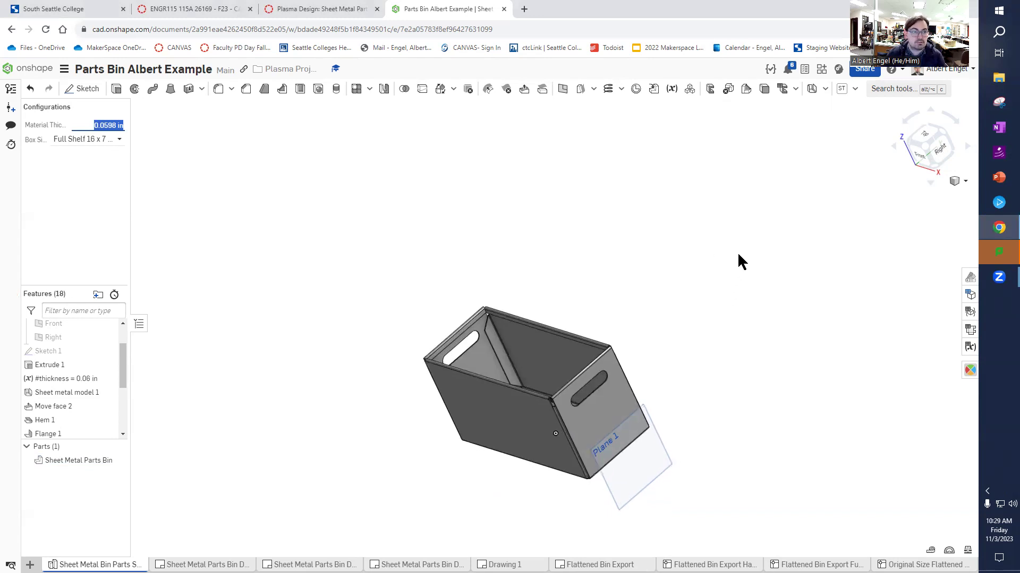
middle_click_drag(602, 274, 648, 282)
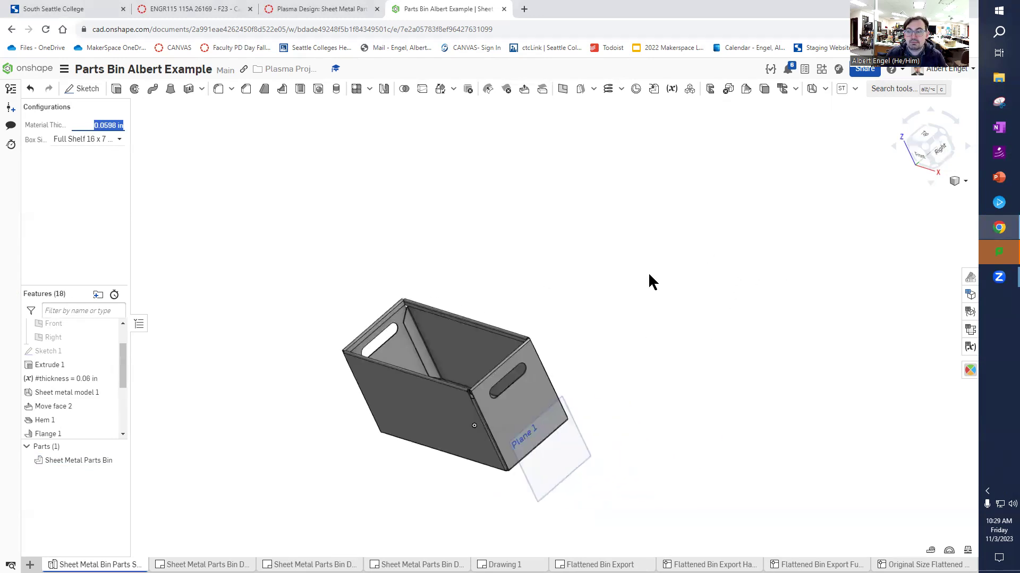
left_click(969, 330)
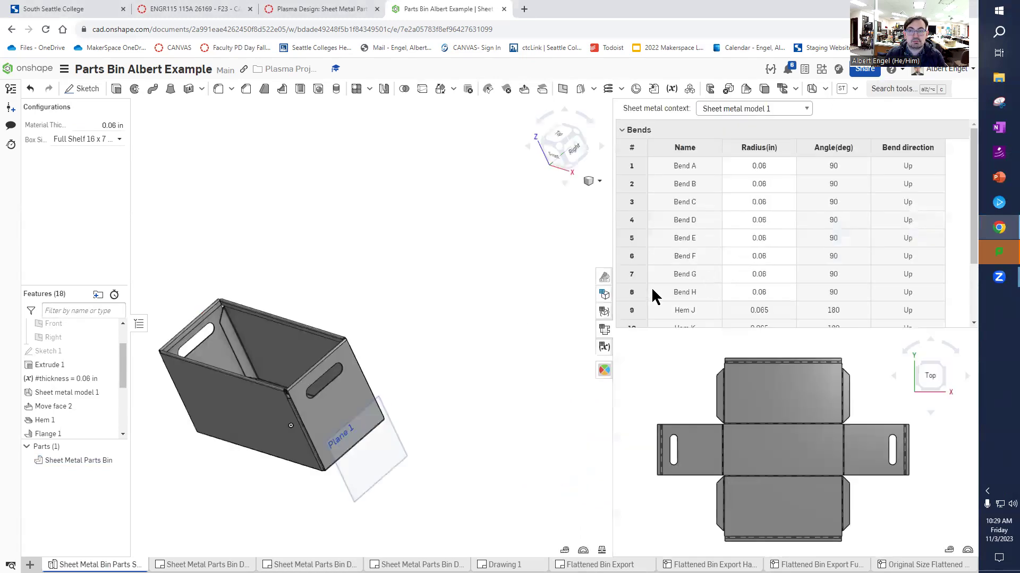
- Enter 5 and 5 for the Half Shelf distance values in the configuration table
left_click(604, 294)
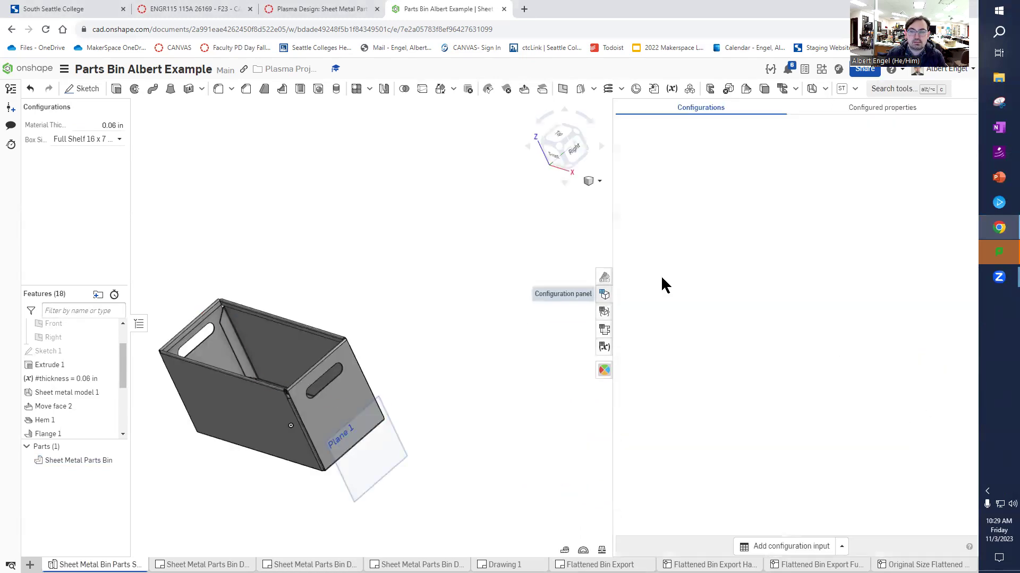
left_click(704, 256)
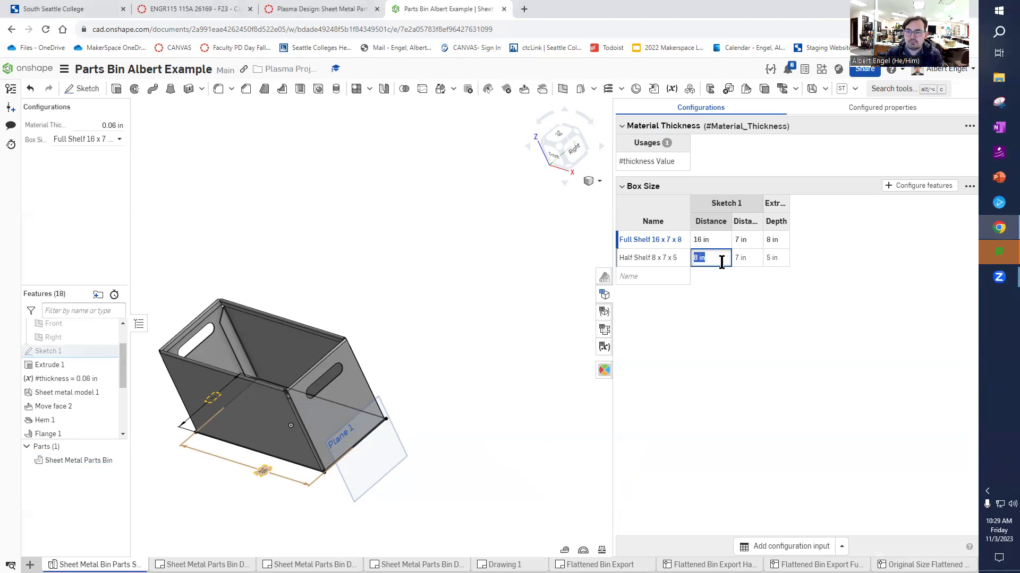
type("5")
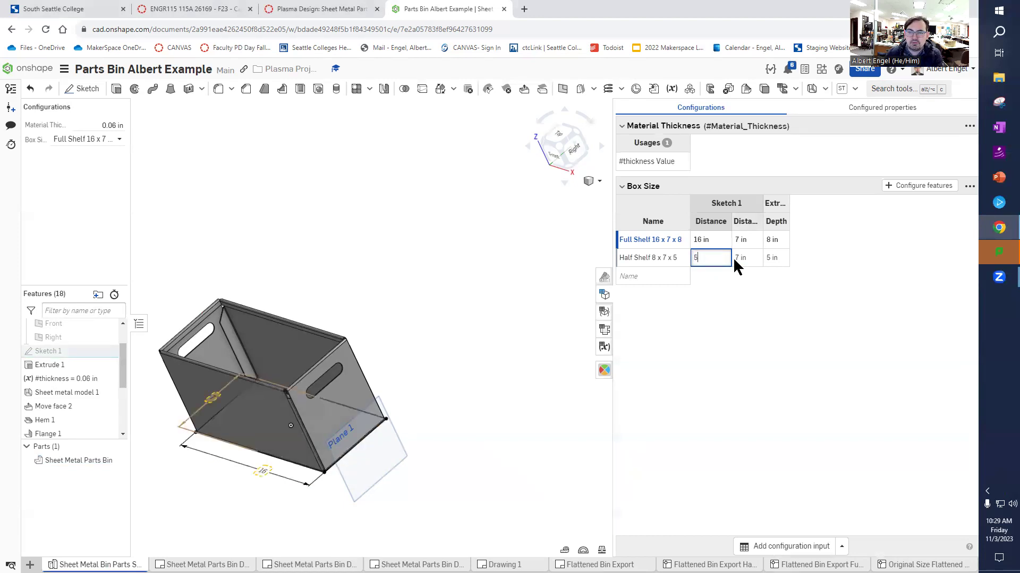
key("Tab")
type("5")
left_click(741, 313)
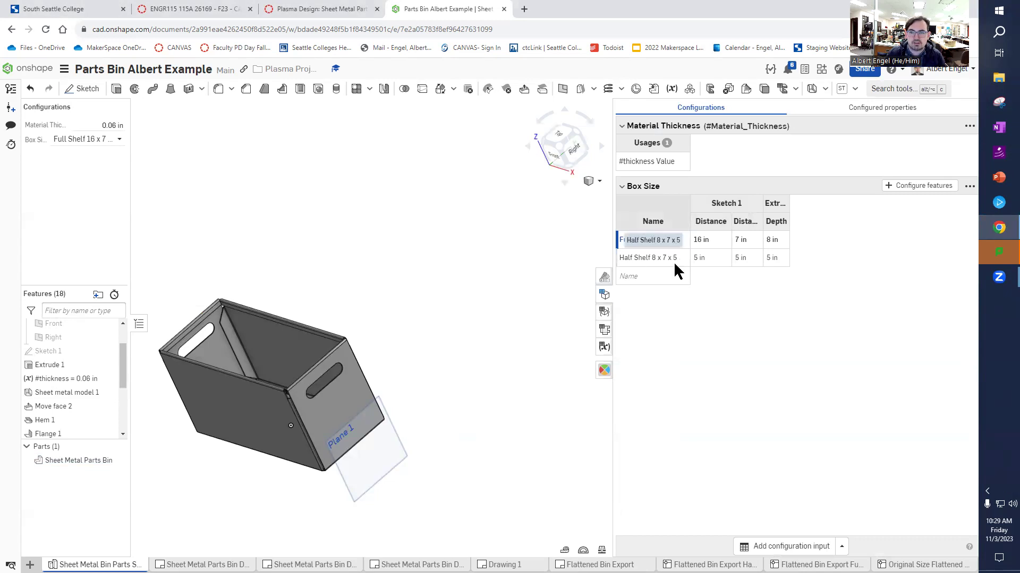
- Switch the bin to Half Shelf and rename that configuration 'Half Shelf 5 x 7 x 5'
left_click(675, 275)
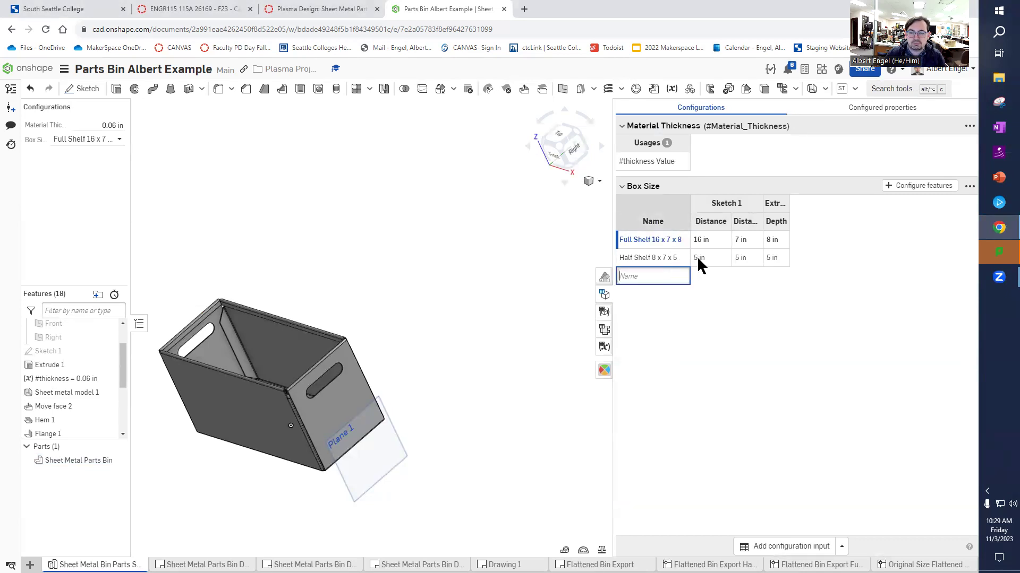
left_click(113, 141)
left_click(104, 166)
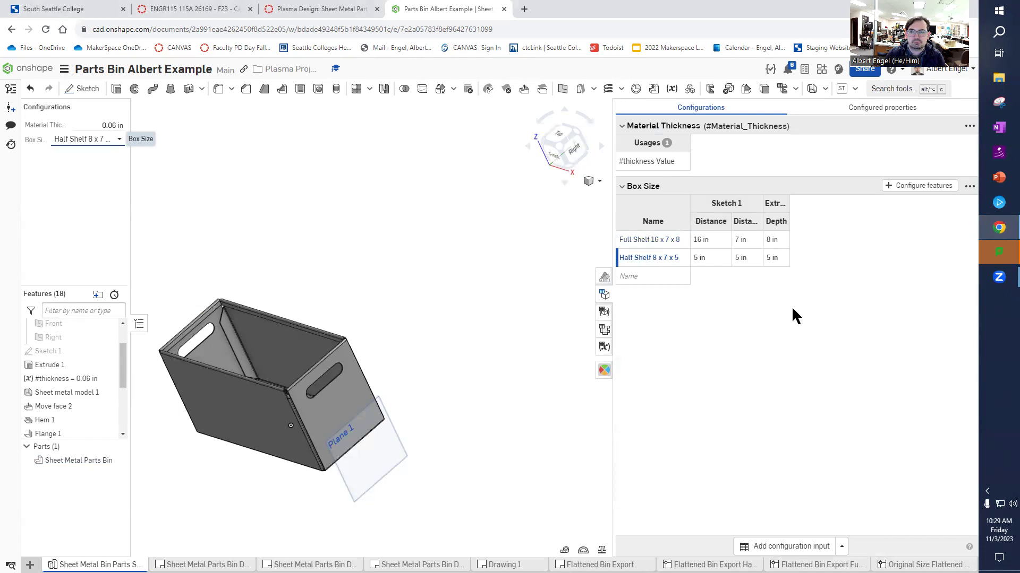
double_click(656, 258)
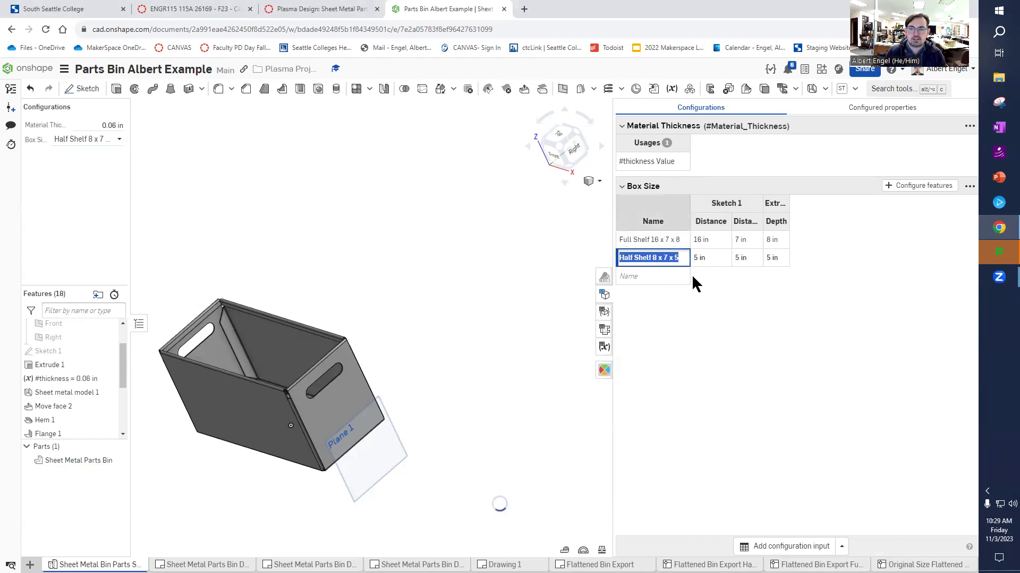
left_click(657, 258)
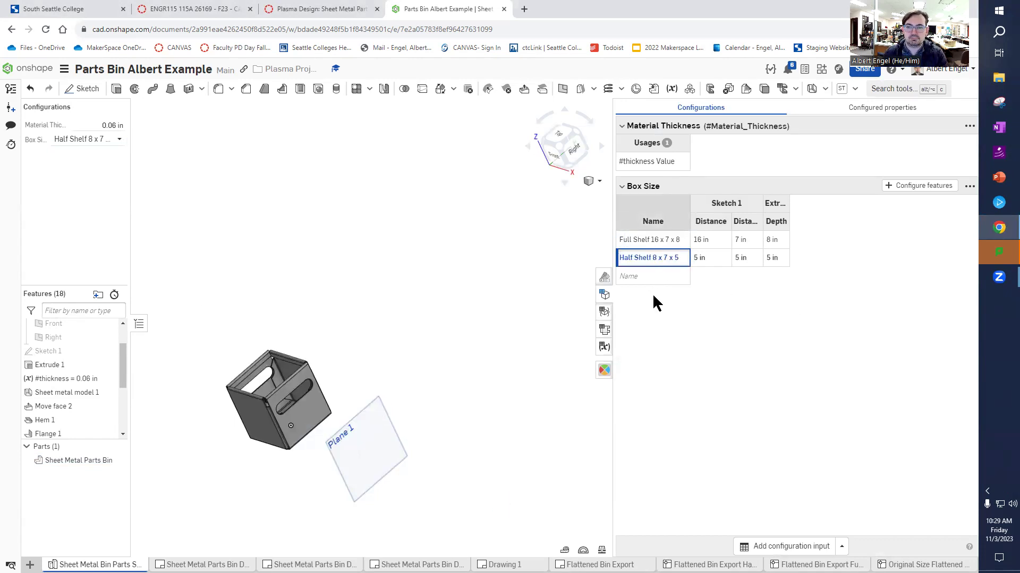
key("BackSpace")
type("5")
key("Return")
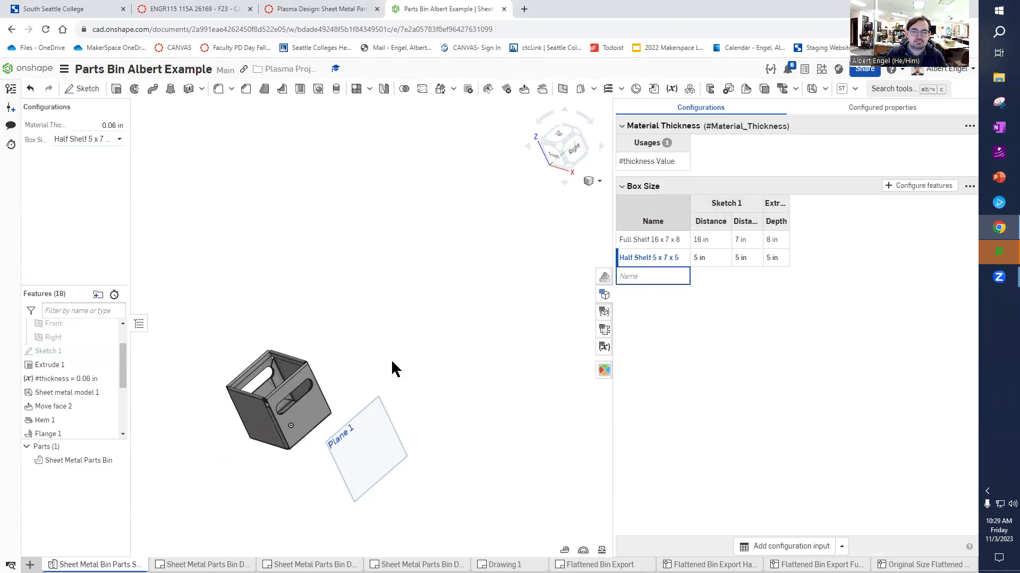
- Set both Half Shelf Sketch 1 distances to 6 in
mouse_move(394, 365)
middle_mouse_down()
mouse_move(385, 339)
mouse_move(388, 358)
middle_mouse_up()
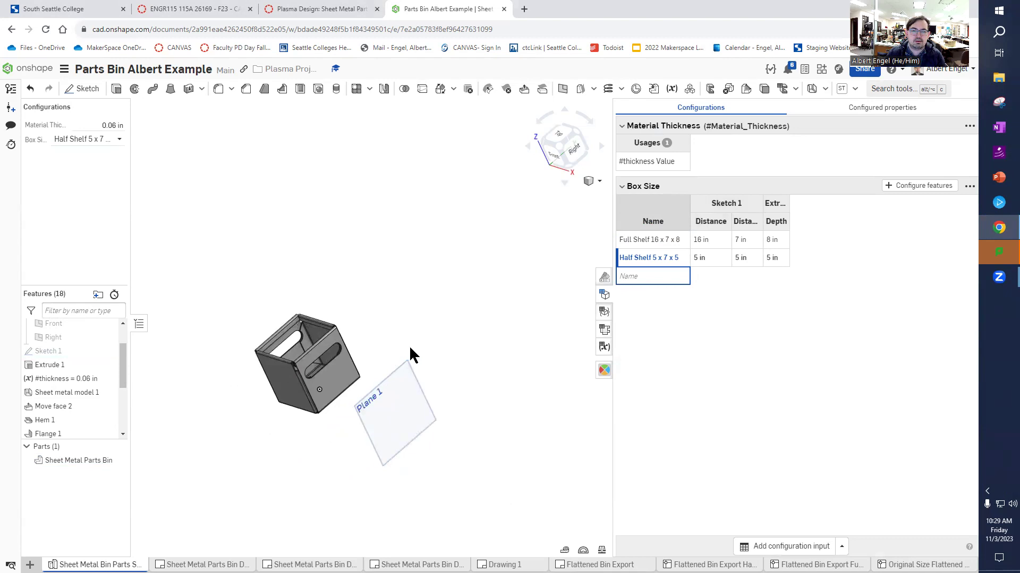
left_click(702, 263)
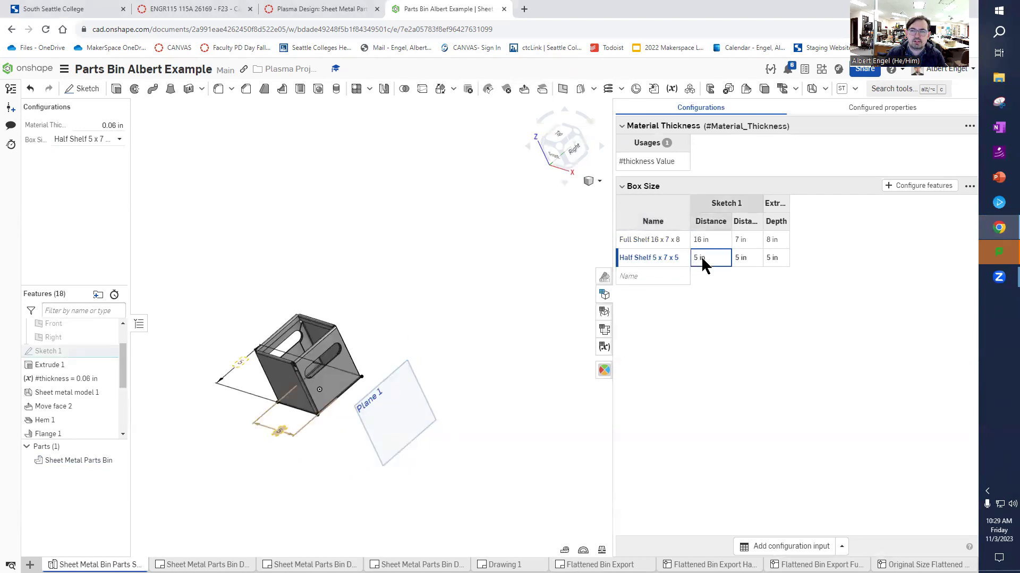
left_click(703, 258)
type("6")
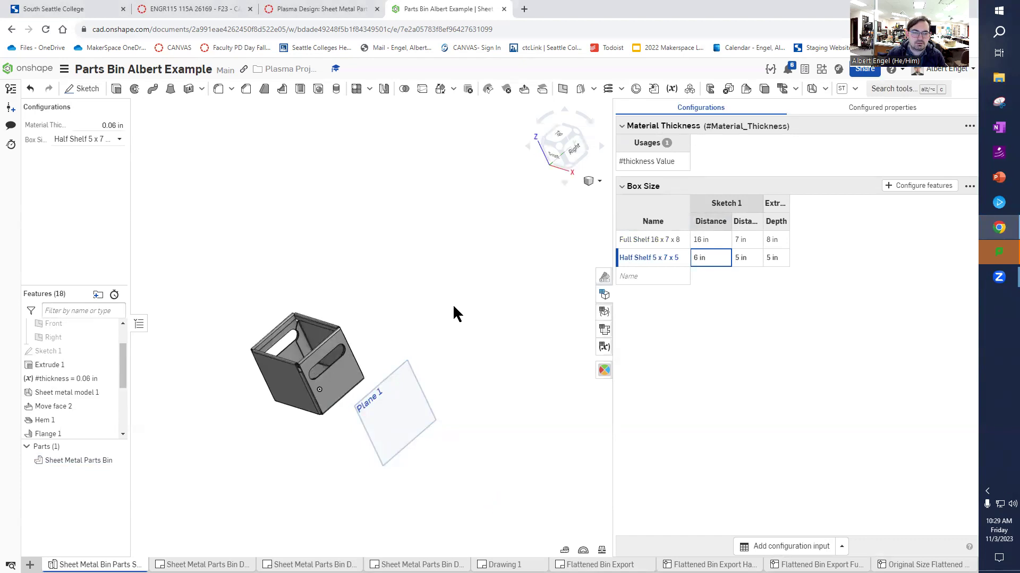
double_click(749, 263)
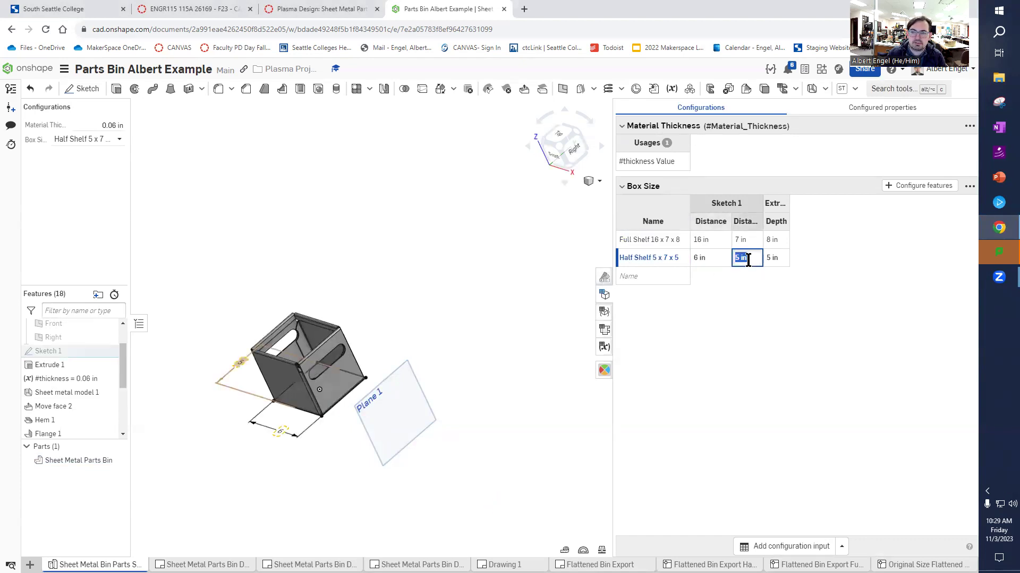
type("6")
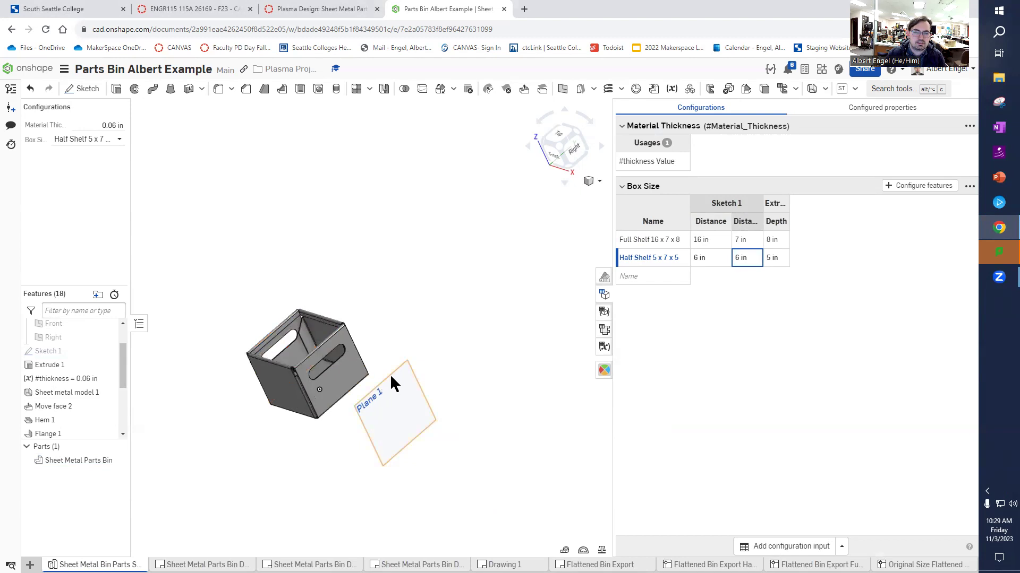
- Orbit to check the bin, toggle the bend table, and close the side panel
right_click_drag(391, 377, 404, 317)
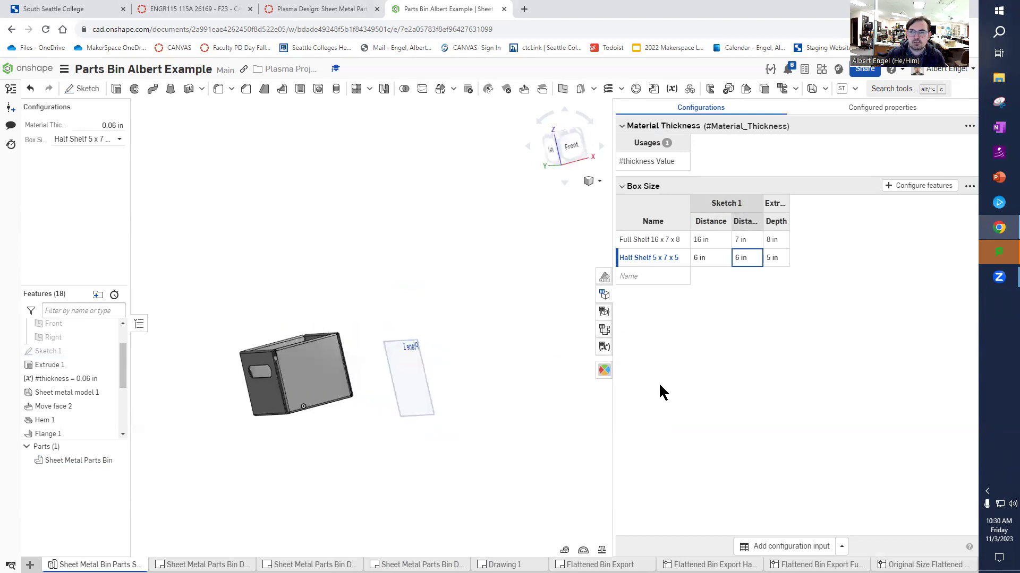
left_click(604, 330)
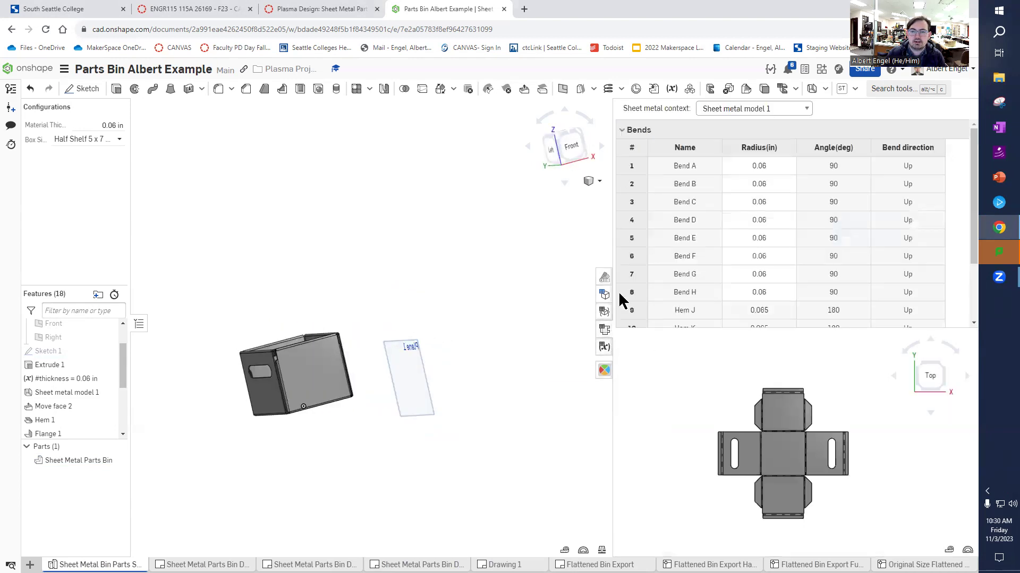
left_click(604, 330)
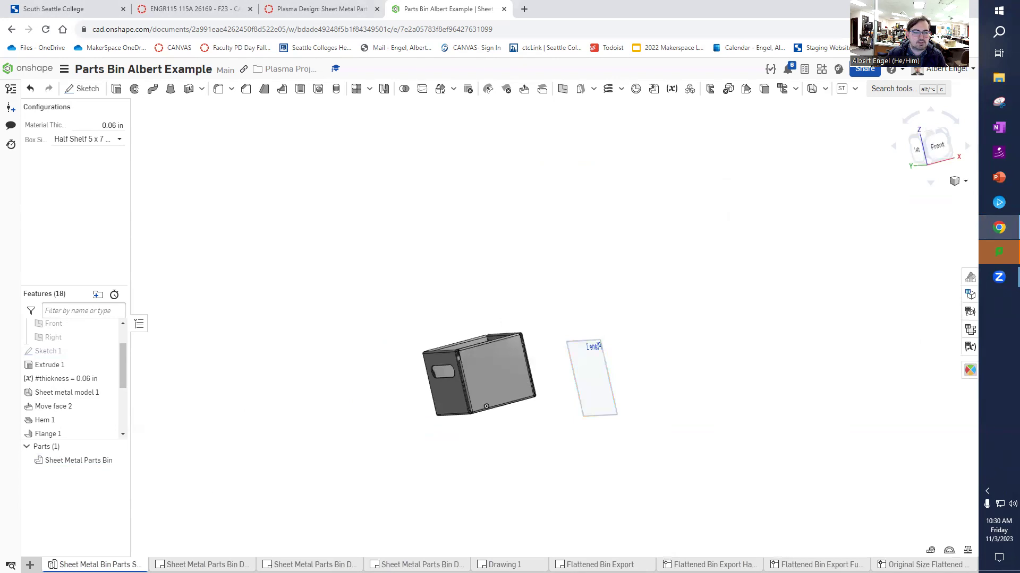
- Create an empty ANSI_D_INCH drawing and delete its border and title block
left_click(29, 565)
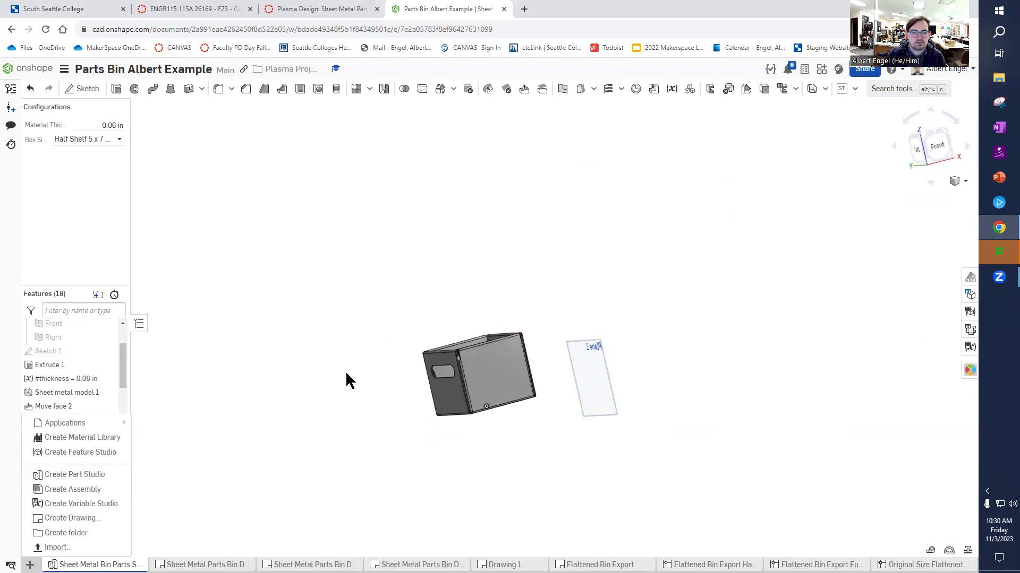
left_click(85, 519)
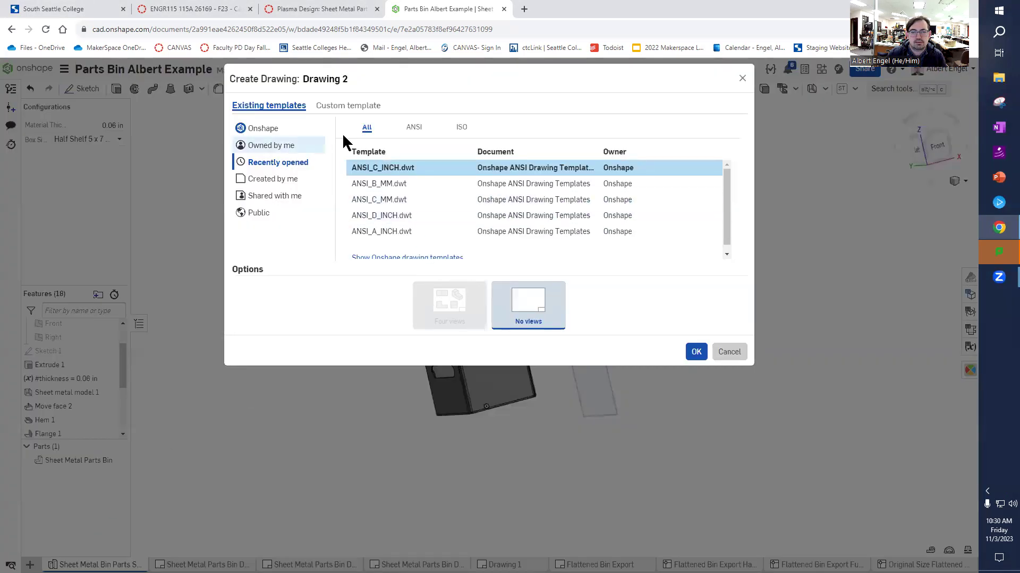
left_click(392, 218)
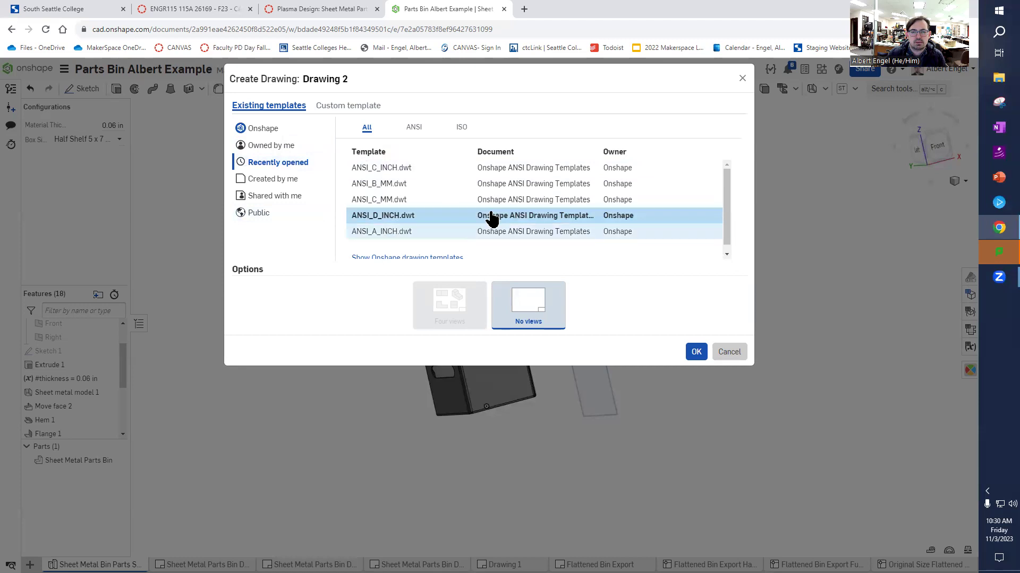
left_click(696, 352)
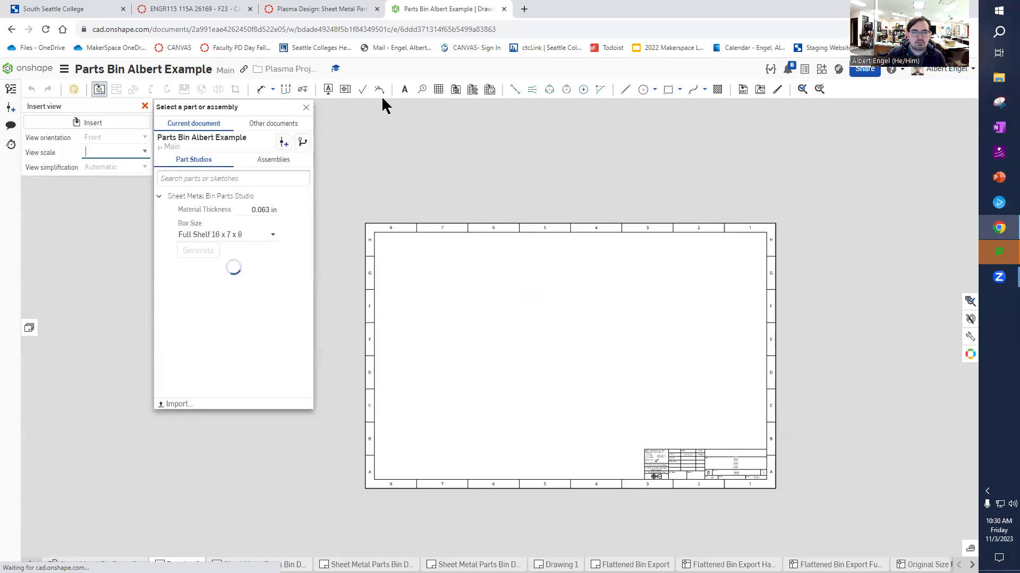
left_click(307, 107)
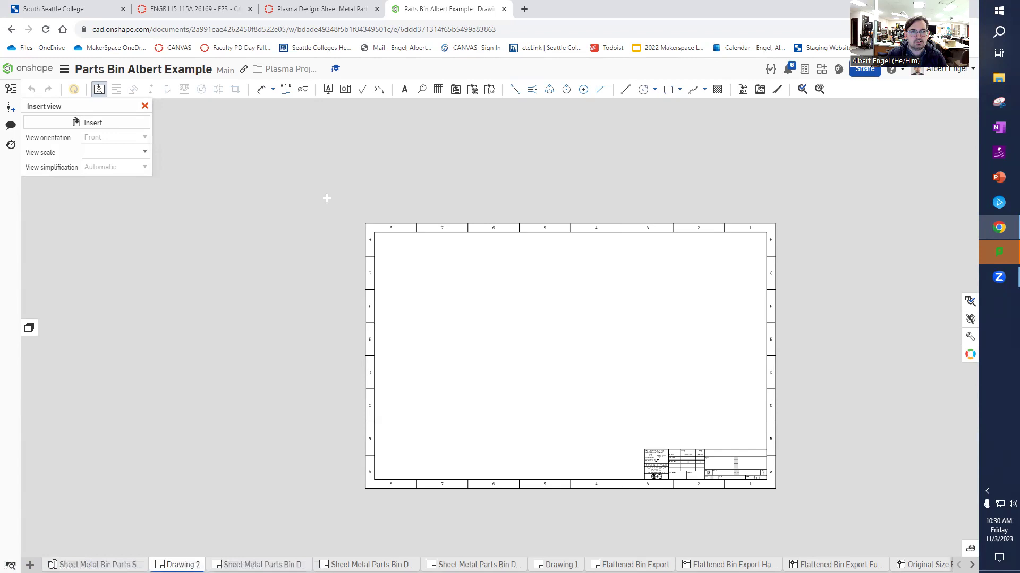
left_click(145, 106)
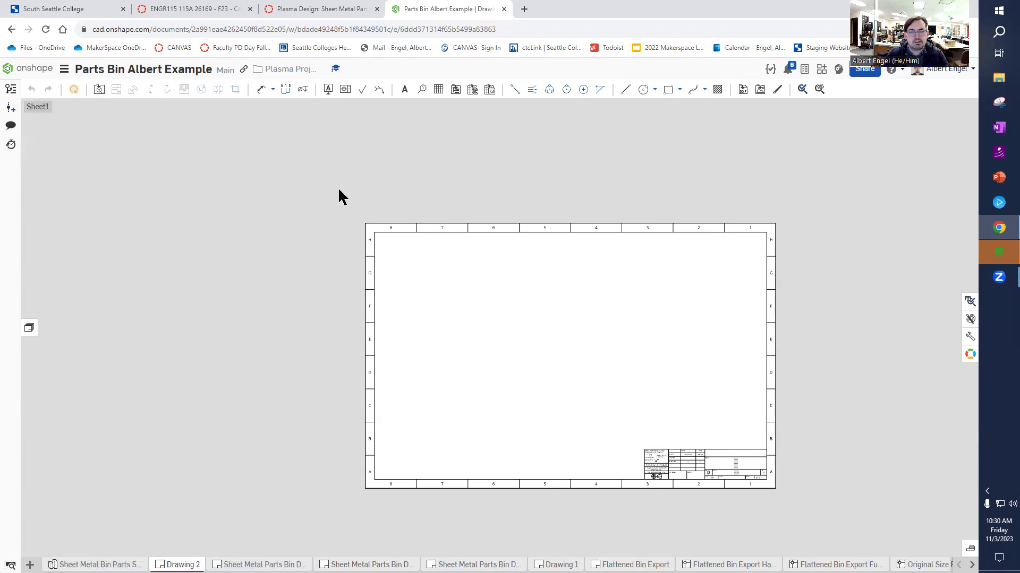
left_click_drag(339, 189, 853, 529)
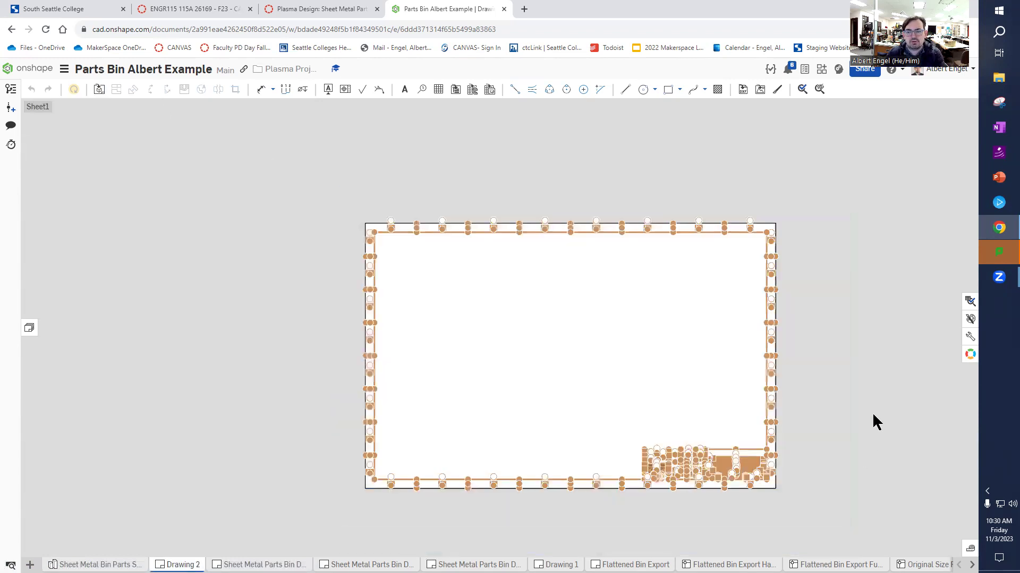
key("Delete")
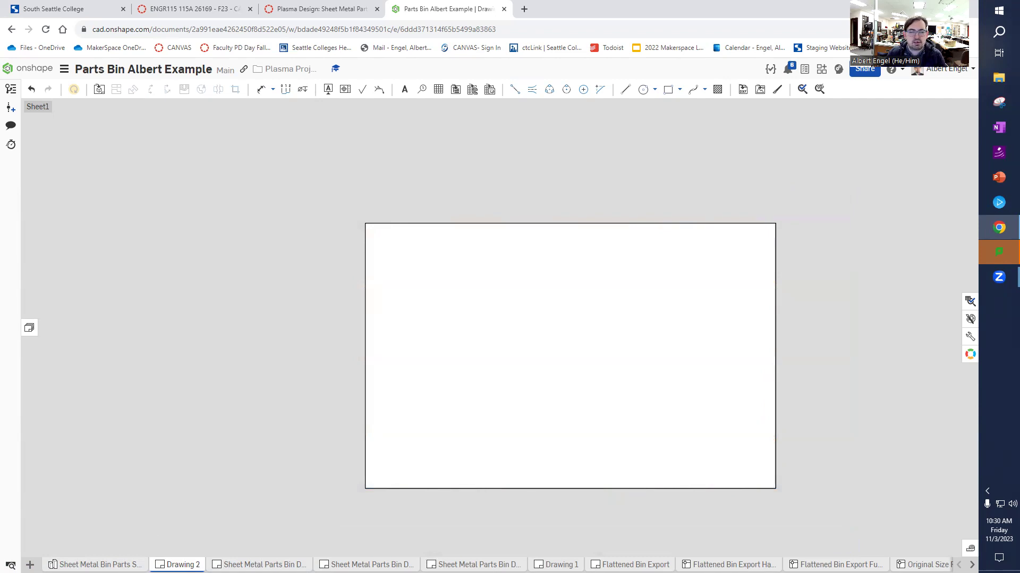
- Rename the new drawing tab to 'DXF Export'
right_click(176, 565)
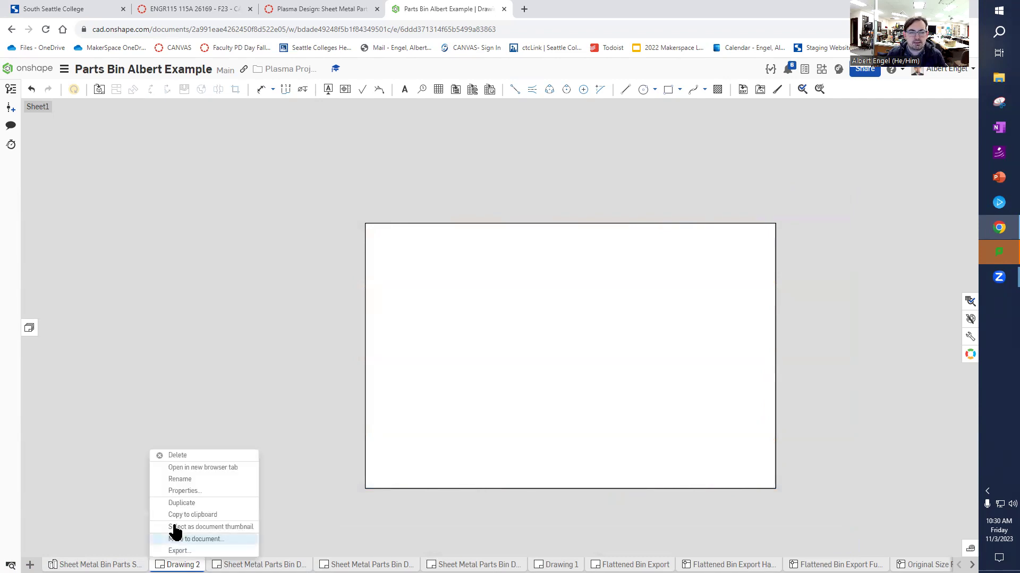
left_click(192, 481)
type("DXF Export")
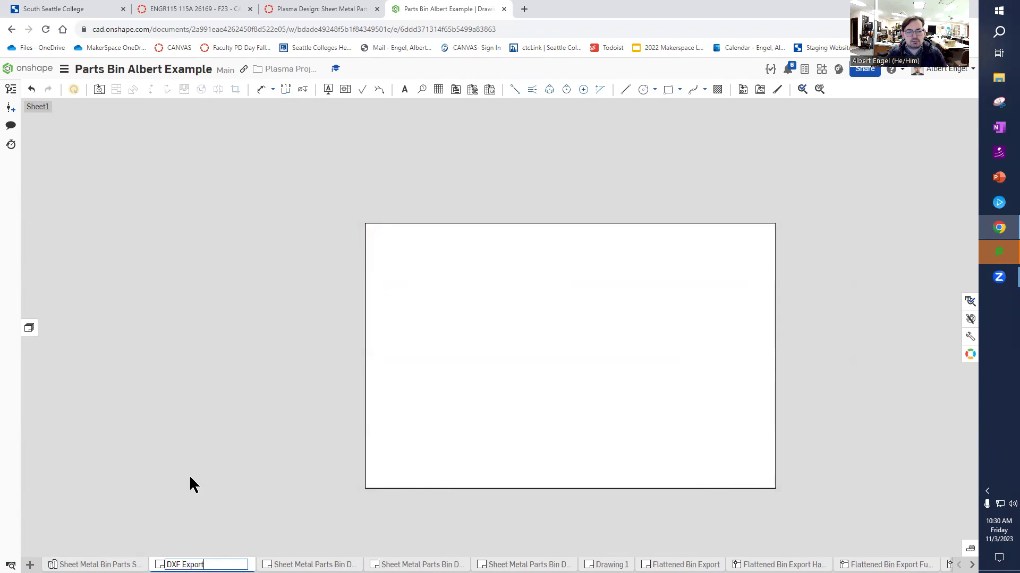
key("Return")
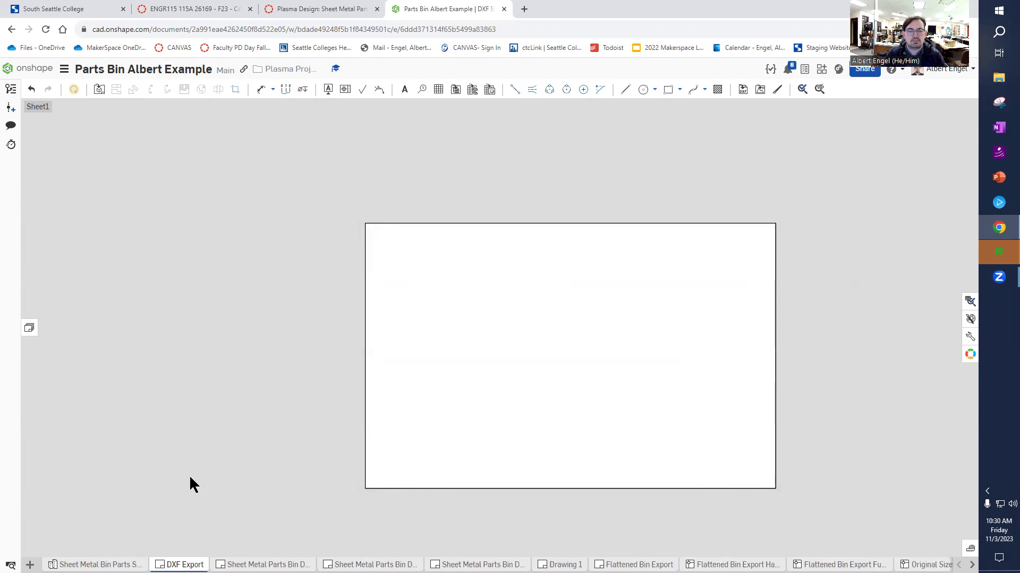
middle_click_drag(611, 342, 475, 324)
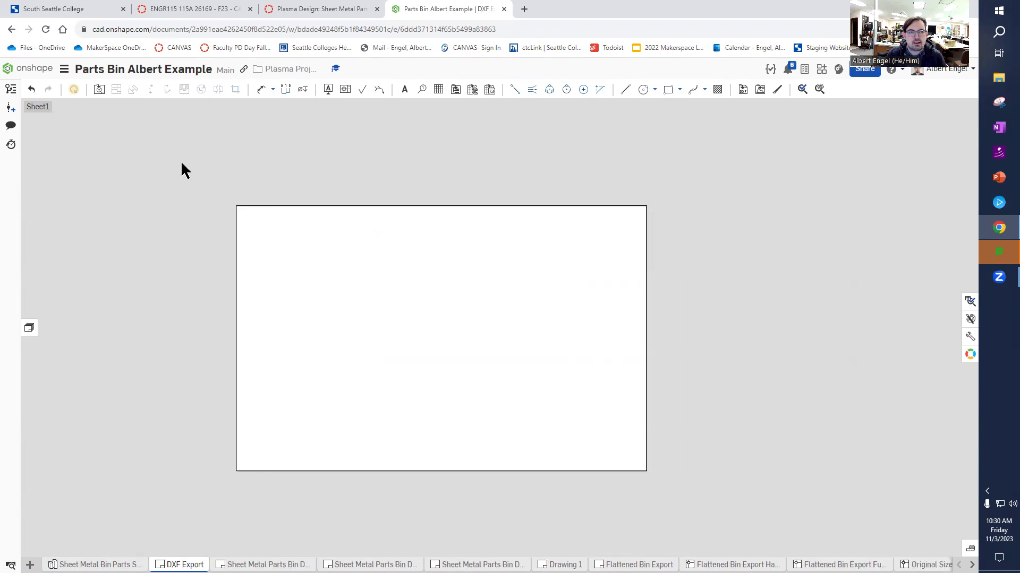
- Generate flat patterns for Half Shelf 5 x 7 x 5 at 0.0598 in thickness
left_click(96, 91)
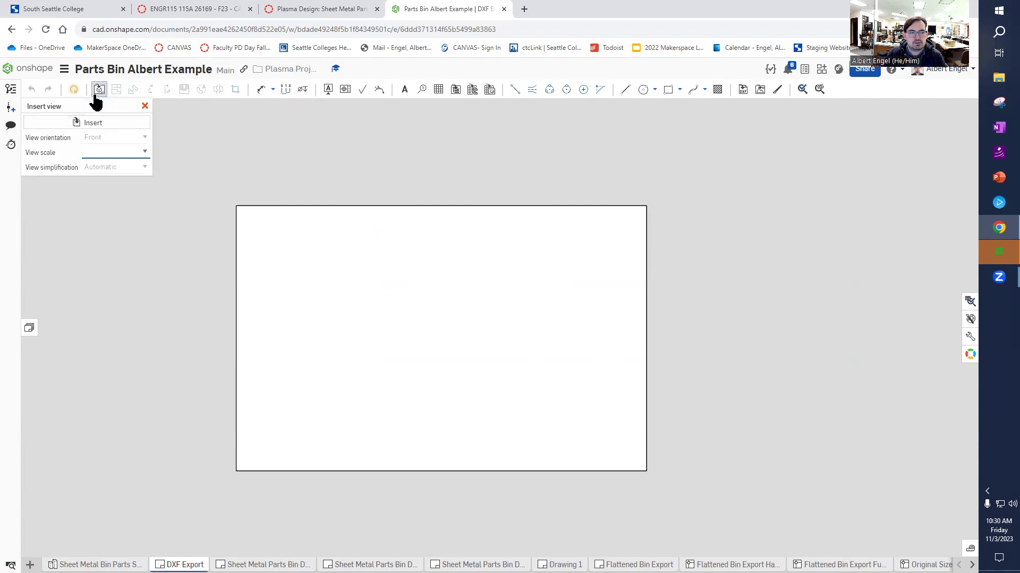
left_click(100, 126)
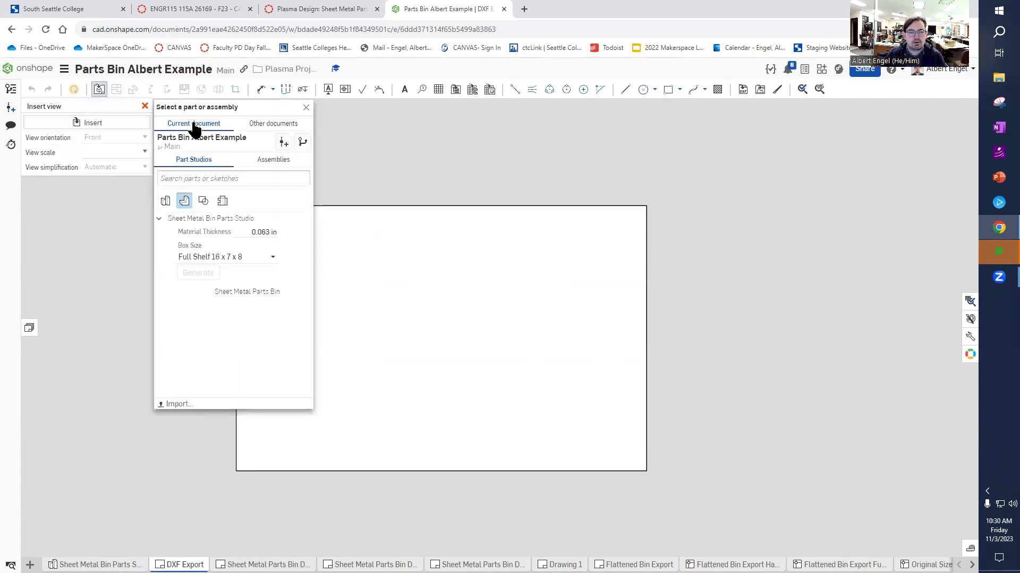
left_click(222, 202)
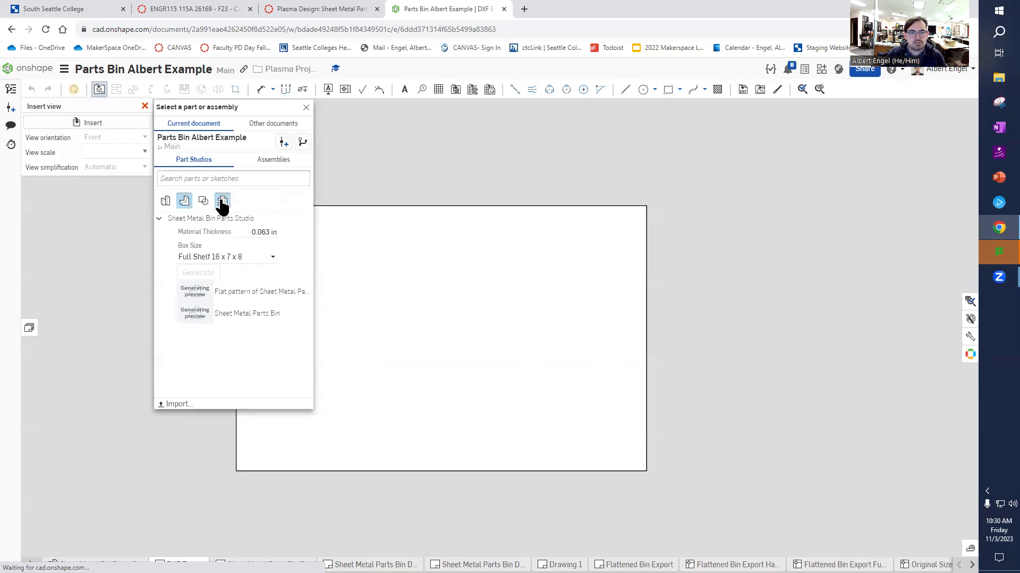
left_click(253, 262)
left_click(237, 290)
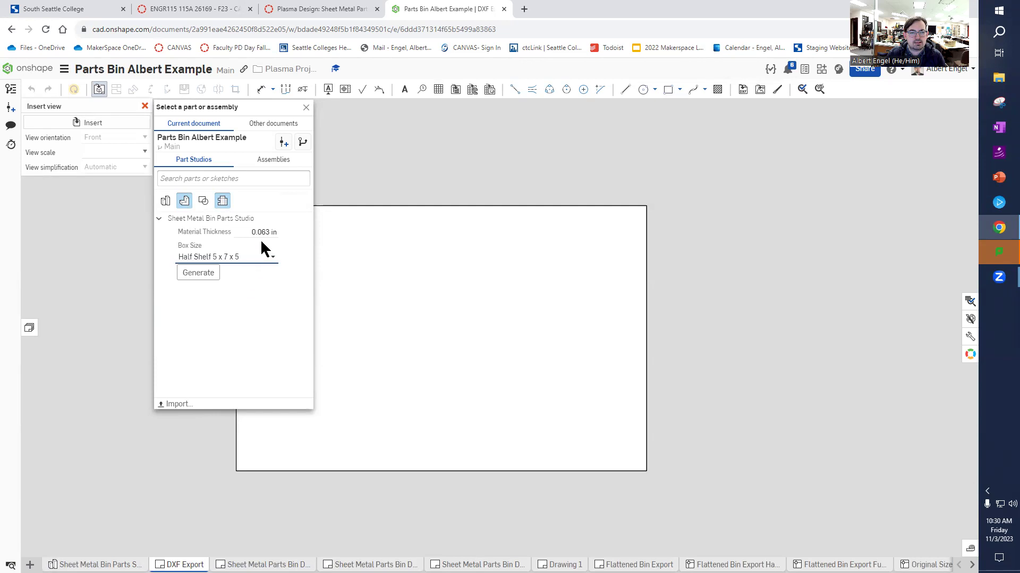
left_click(261, 232)
key("BackSpace")
type("0.0598")
key("Return")
left_click(210, 271)
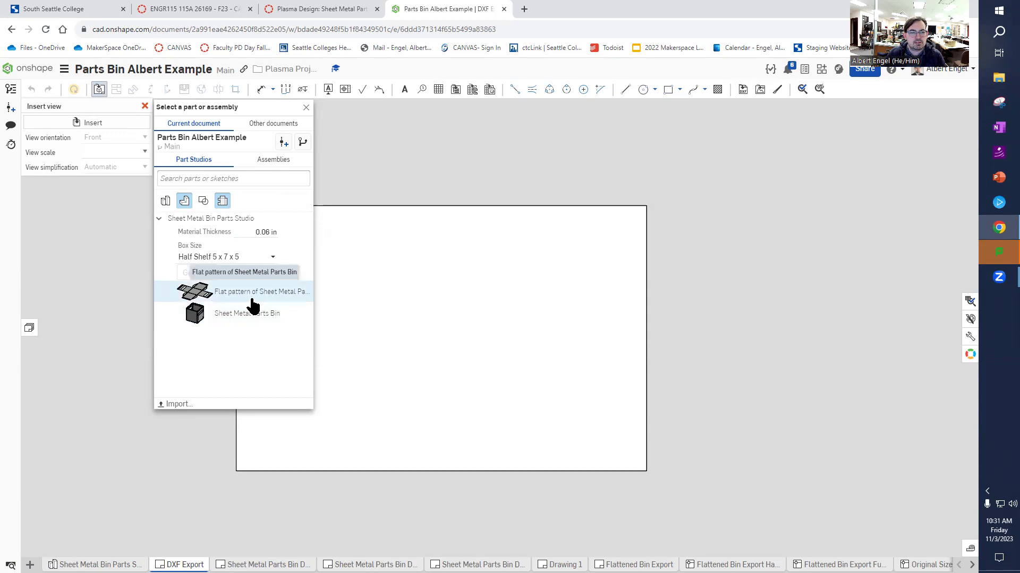
- Place the bin's flat pattern at 1:1 scale on the sheet's left half
left_click(251, 299)
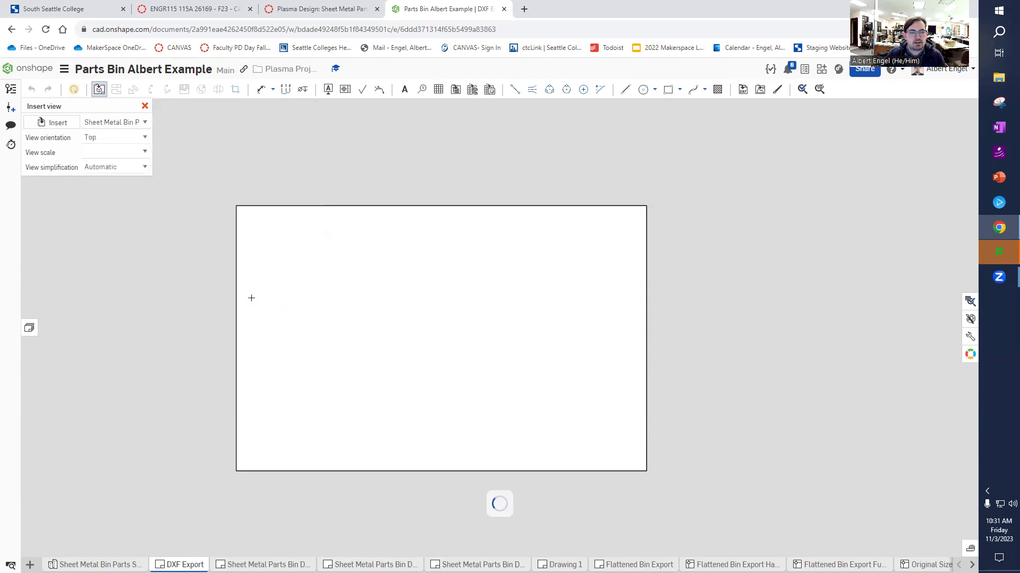
left_click(141, 155)
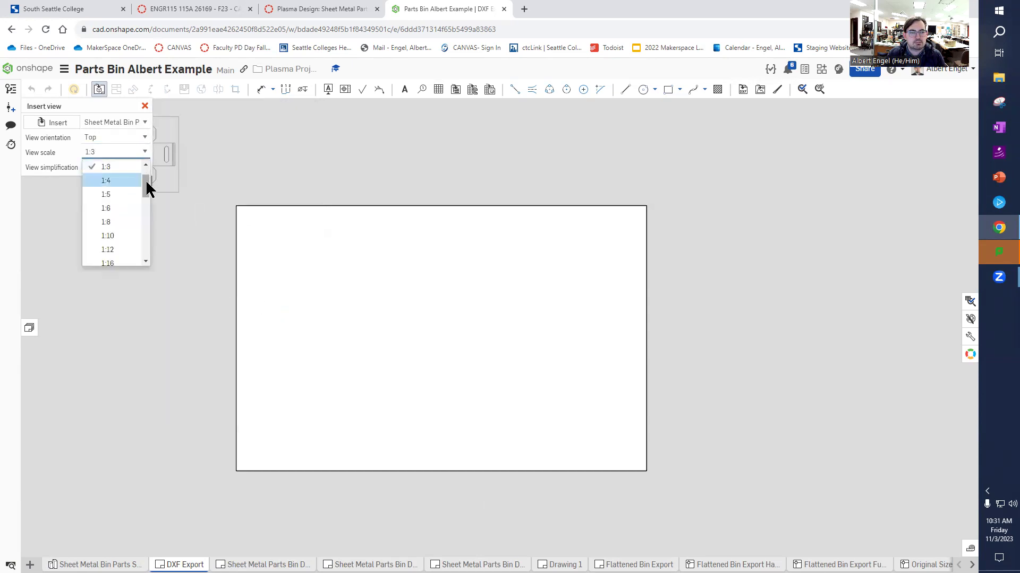
scroll(140, 182, "up", 1)
left_click(112, 168)
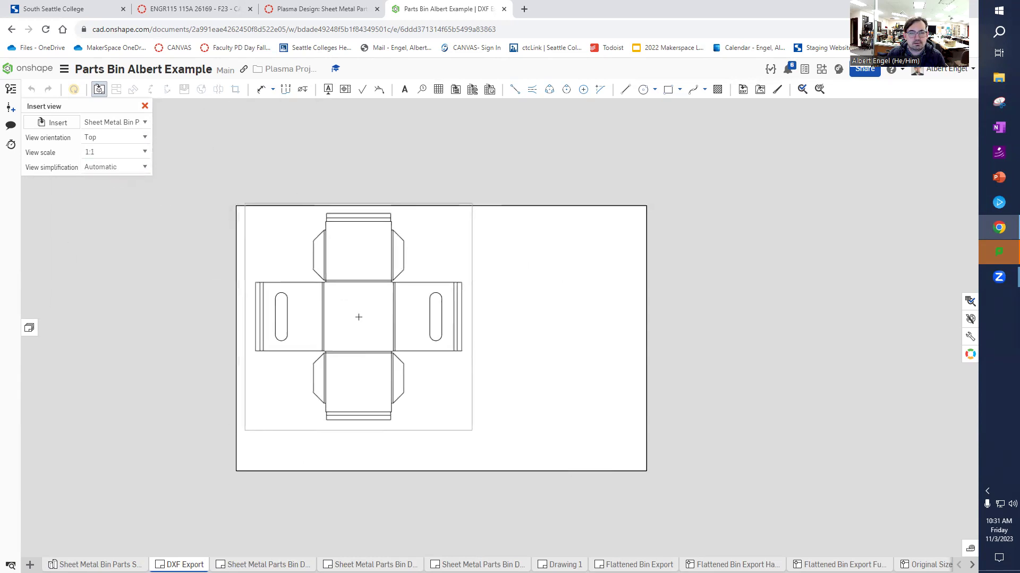
left_click(359, 318)
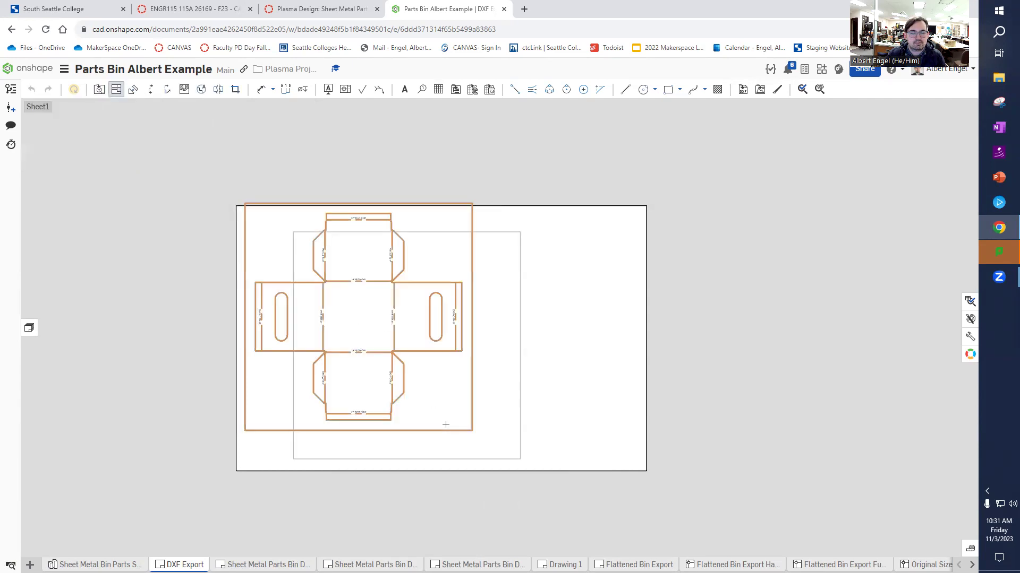
scroll(443, 411, "up", 3)
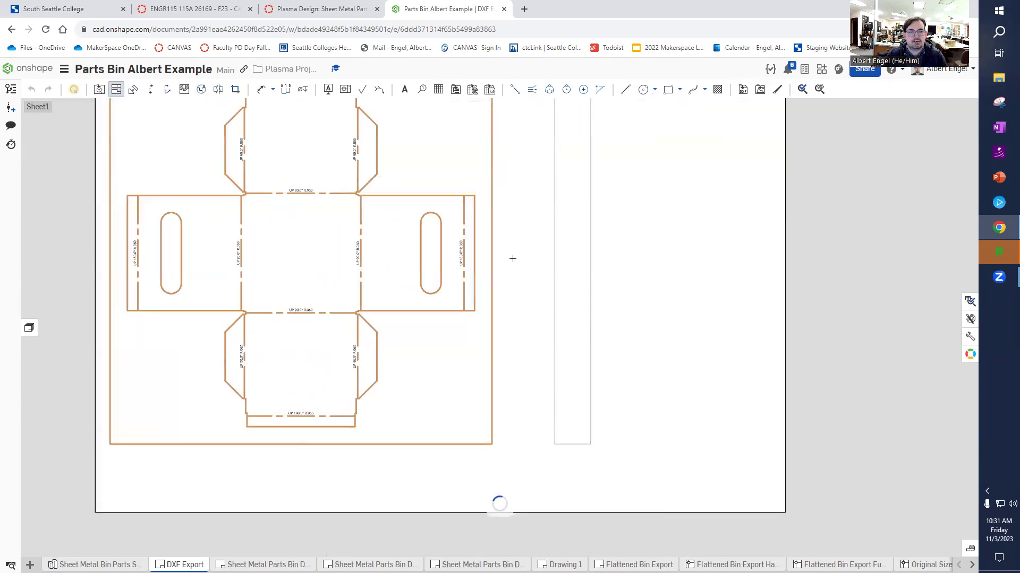
key("Escape")
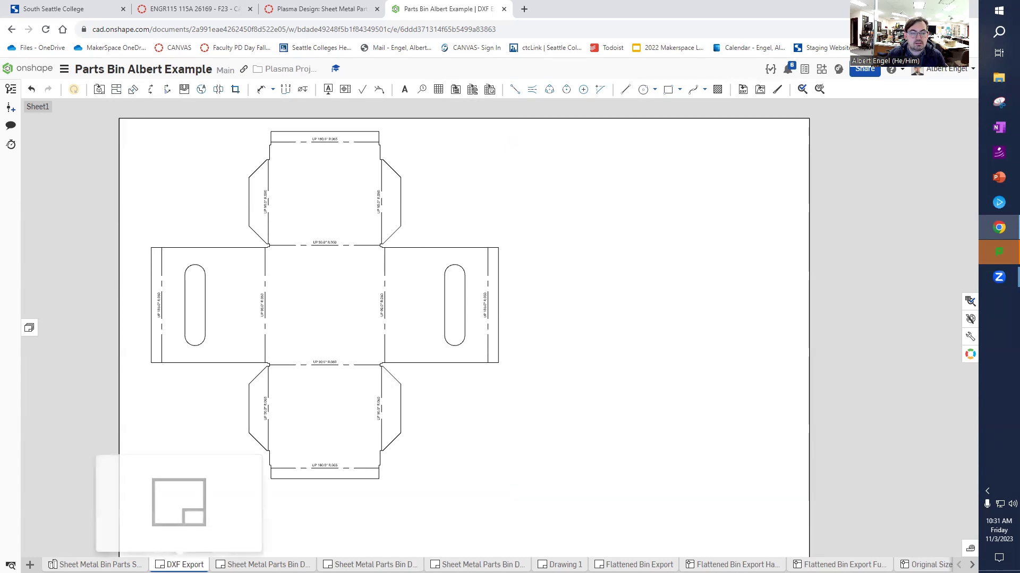
- Export the DXF Export drawing in DXF format with text exported as text
right_click(181, 565)
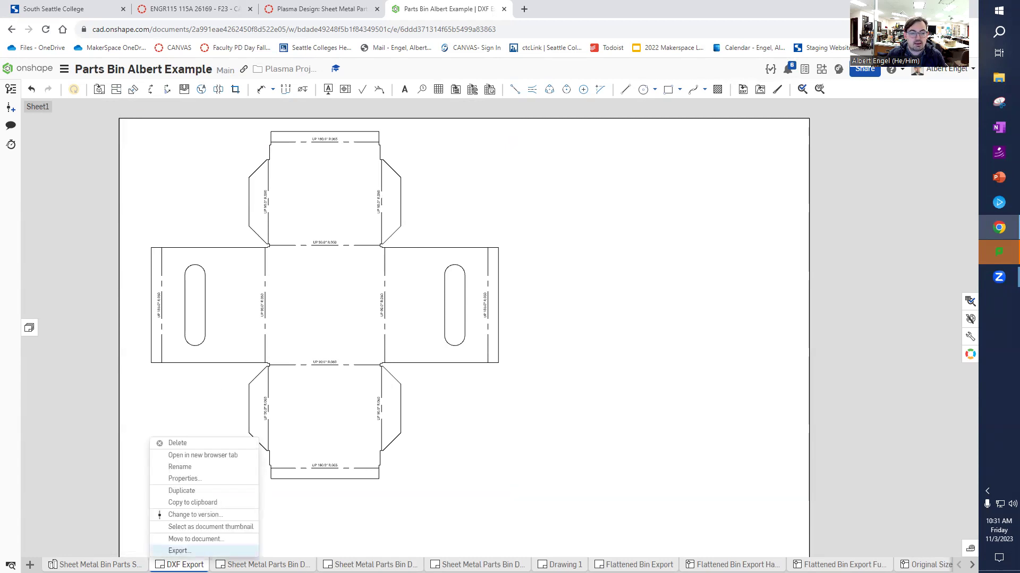
left_click(179, 551)
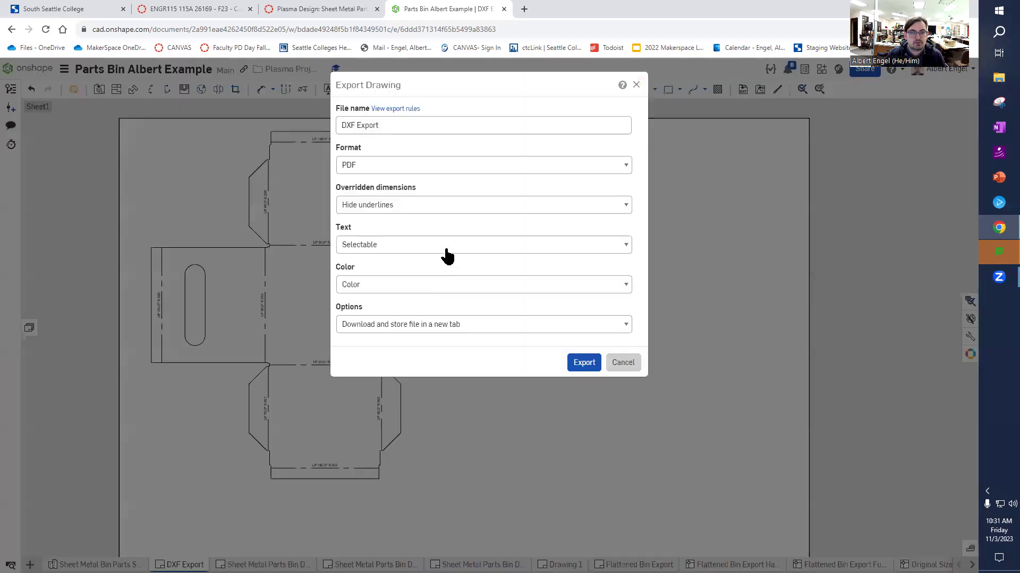
left_click(366, 168)
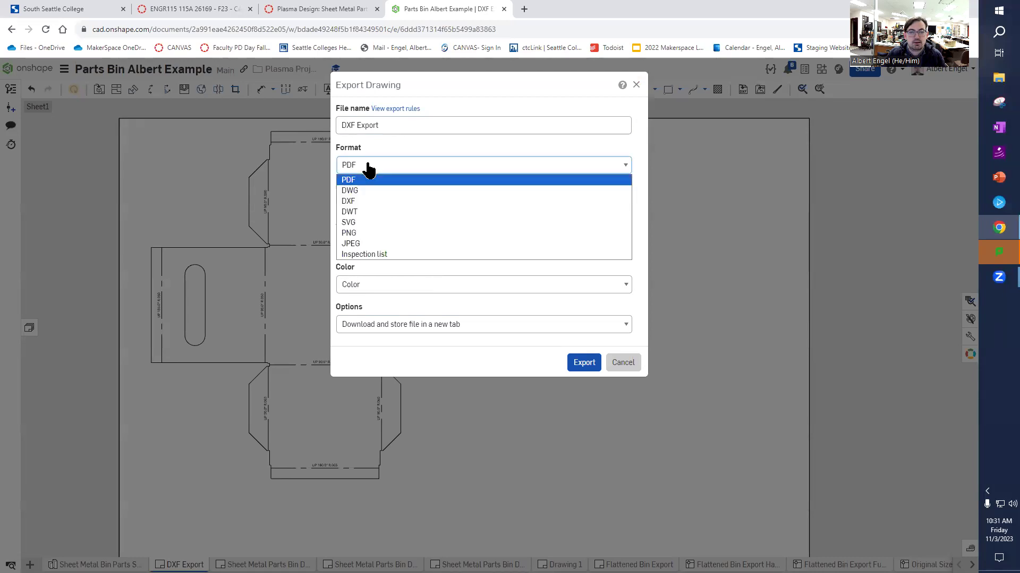
left_click(370, 201)
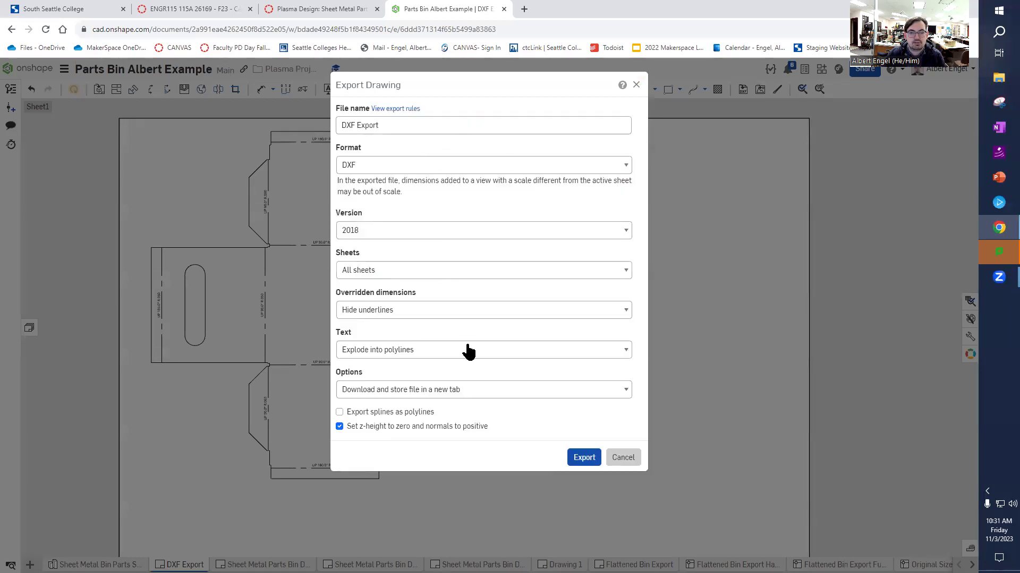
left_click(398, 353)
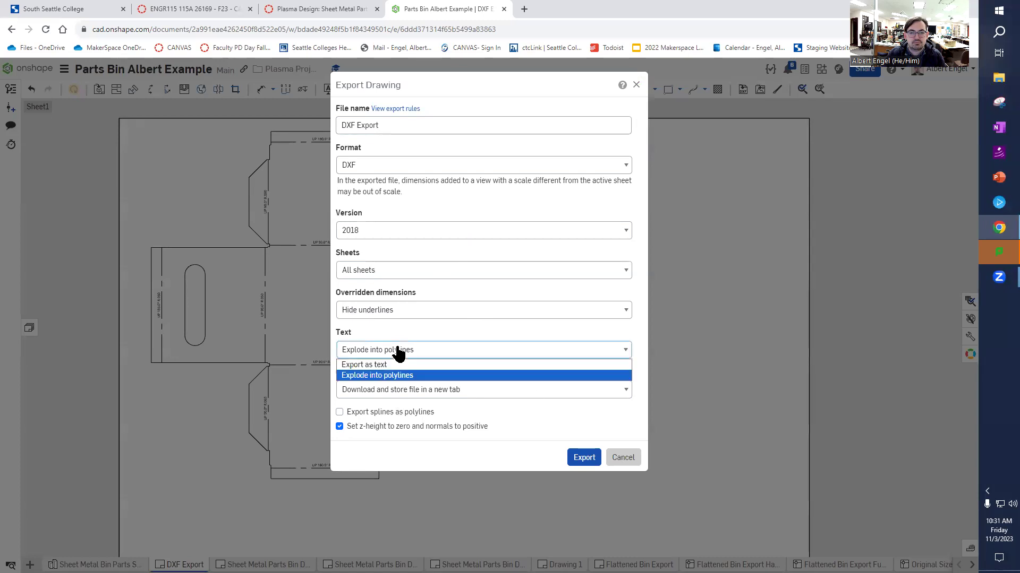
left_click(402, 372)
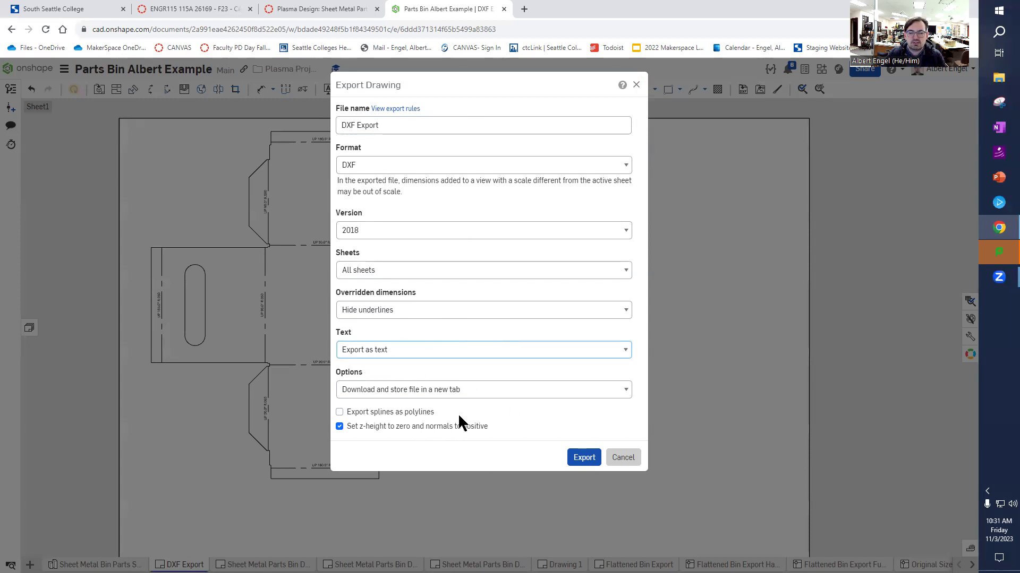
left_click(578, 458)
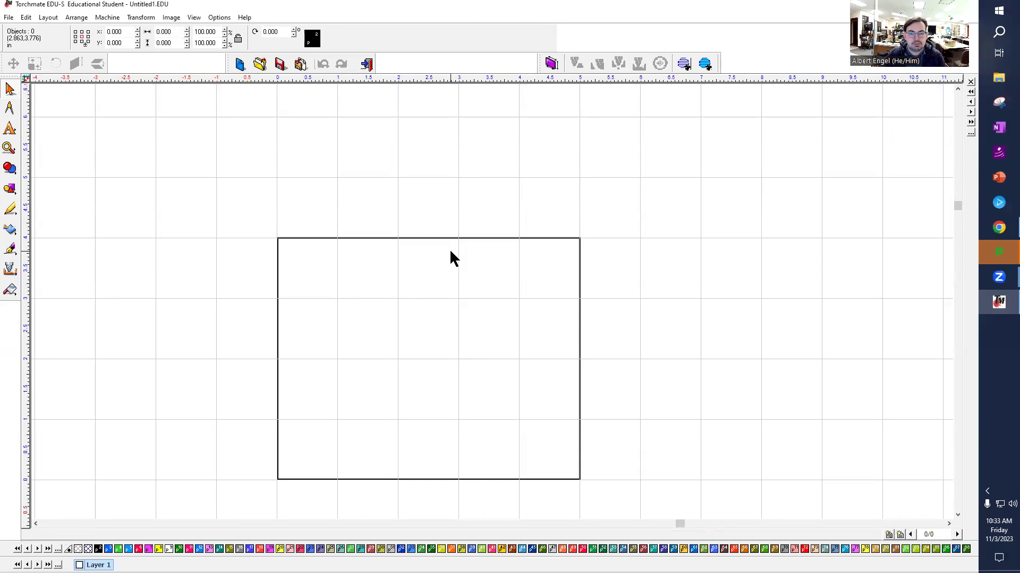
- Import Sheet Metal Bin DXF Export.dxf from the Desktop folder
left_click(10, 19)
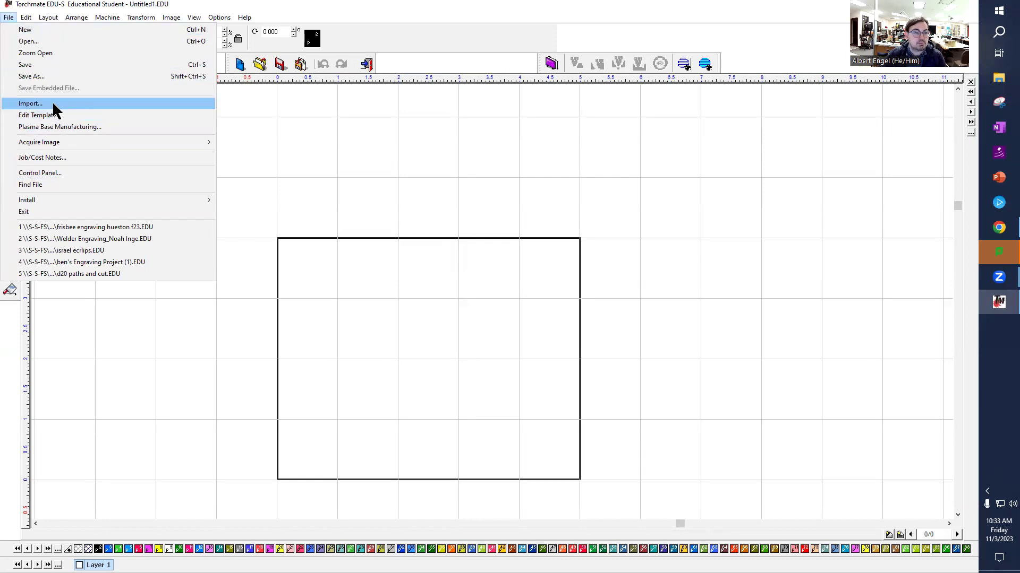
left_click(31, 104)
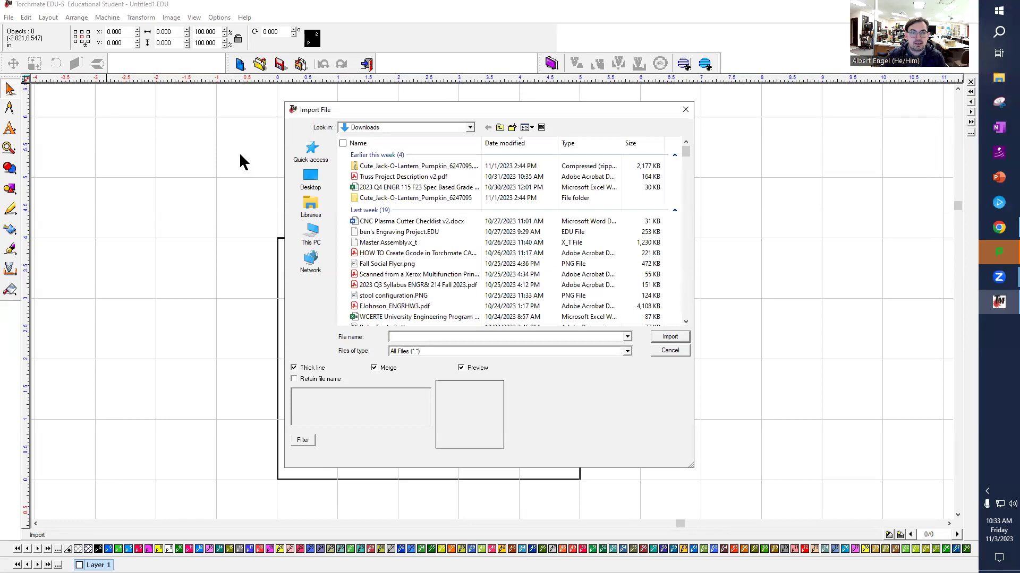
left_click(325, 183)
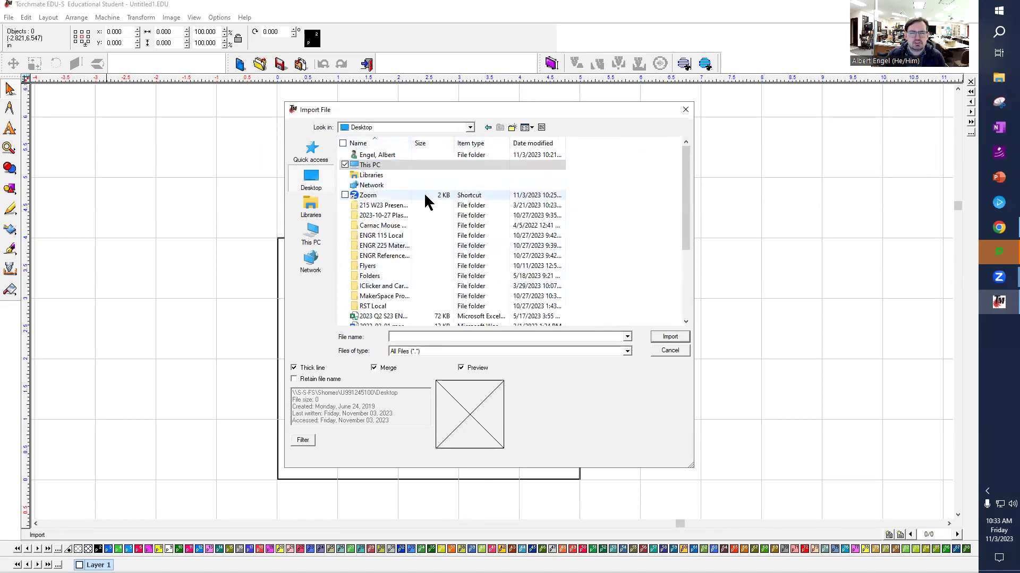
scroll(430, 212, "down", 3)
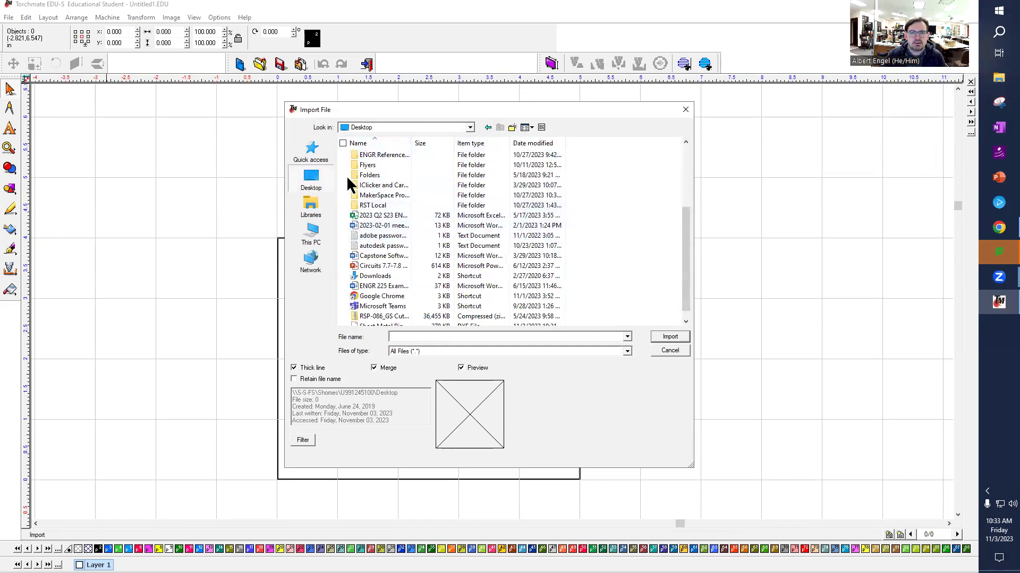
left_click(377, 143)
left_click(532, 144)
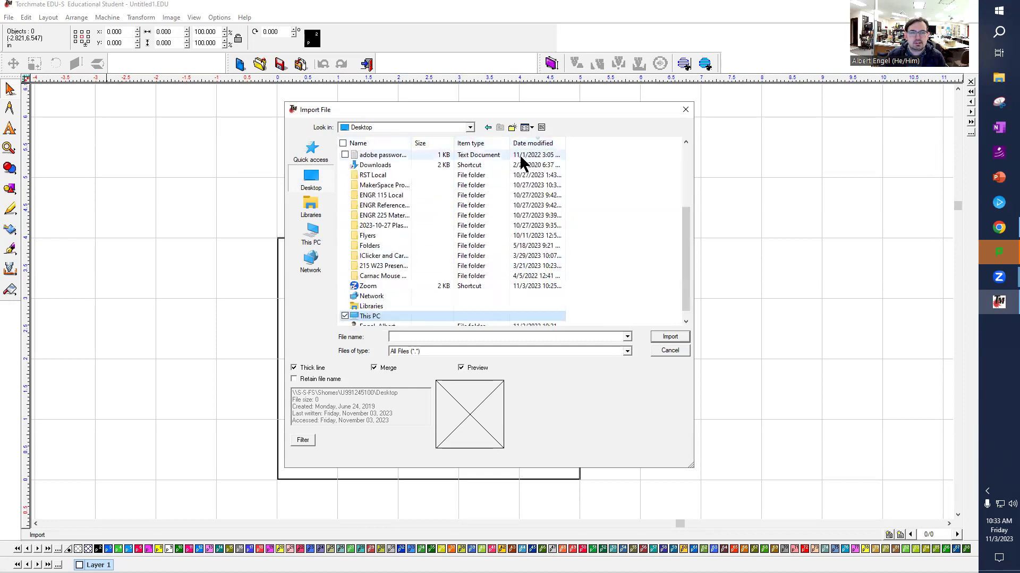
scroll(478, 175, "up", 4)
left_click(409, 155)
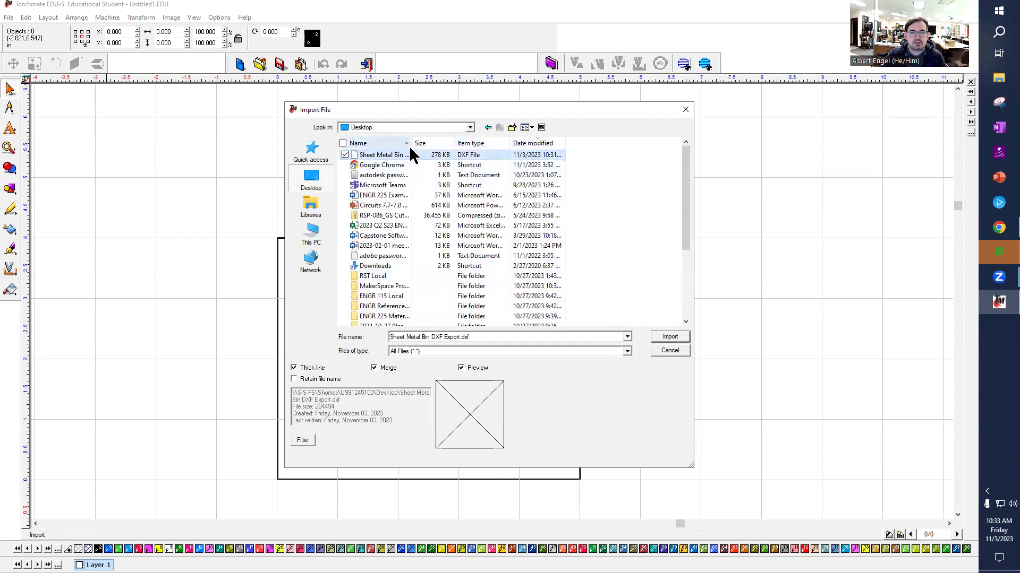
left_click_drag(410, 138, 467, 140)
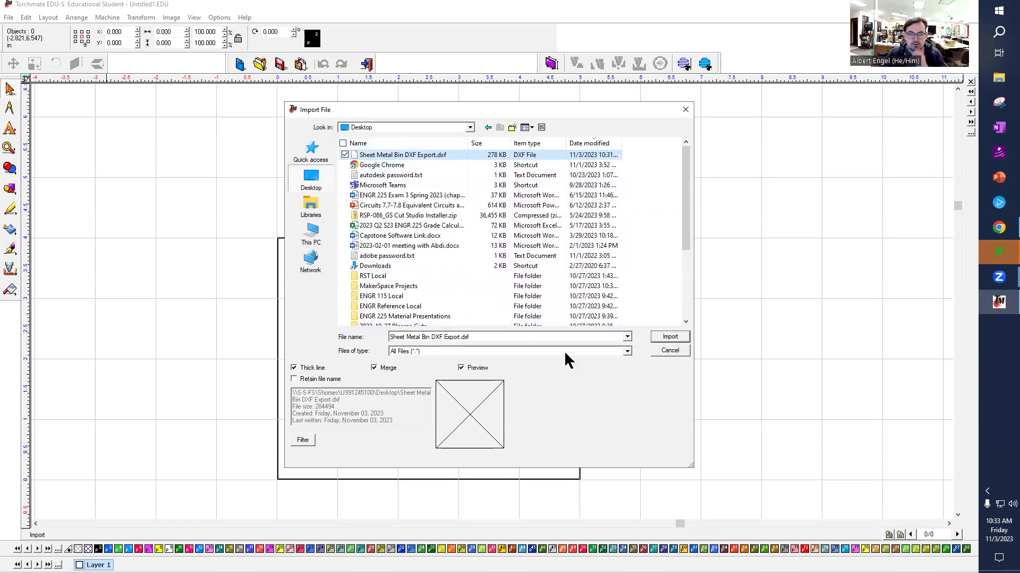
left_click(670, 338)
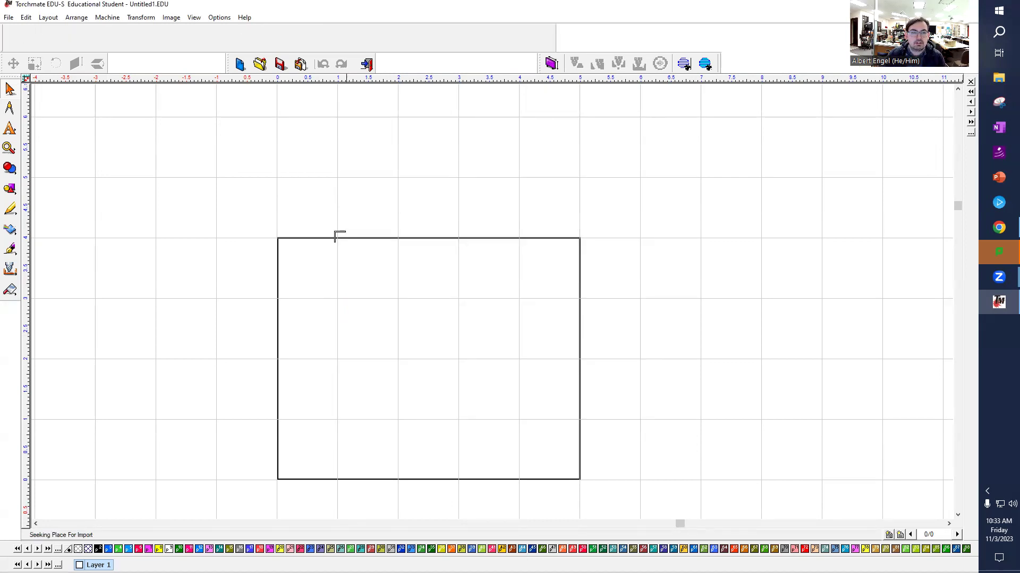
- Place the imported flat pattern on the canvas, keeping inches and default DXF options
left_click(281, 241)
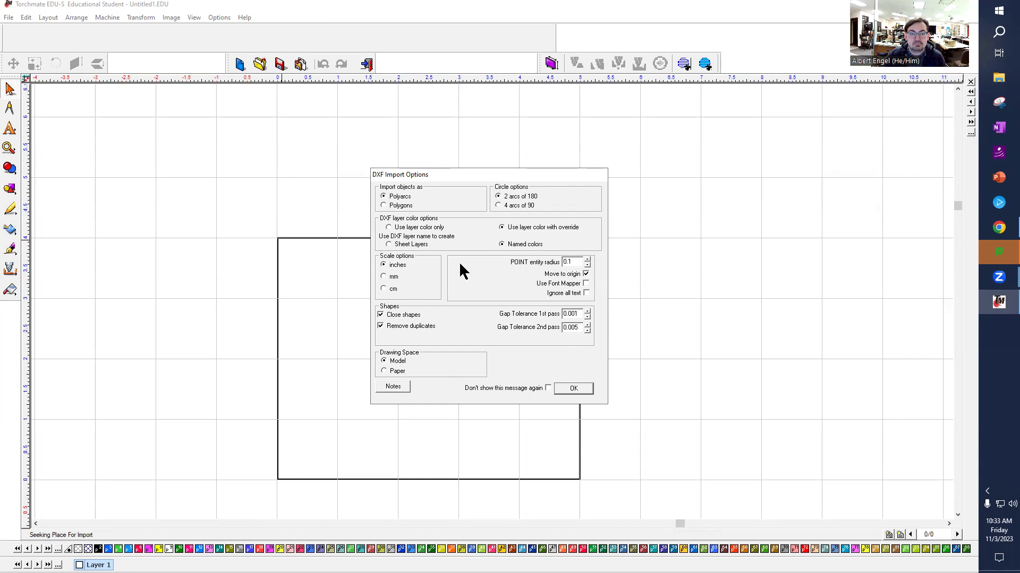
left_click(574, 388)
scroll(489, 303, "down", 3)
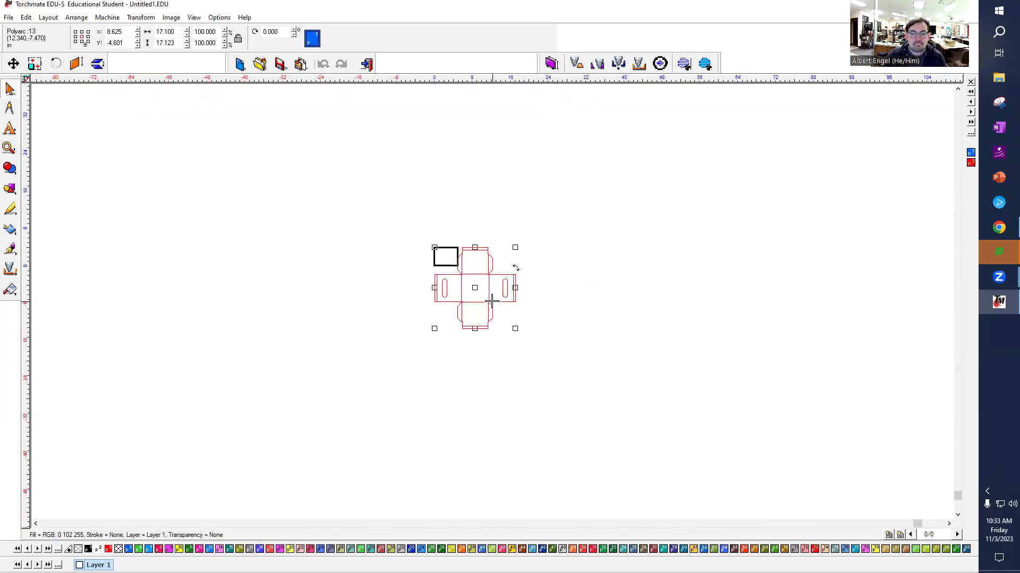
scroll(492, 301, "up", 3)
left_click(610, 321)
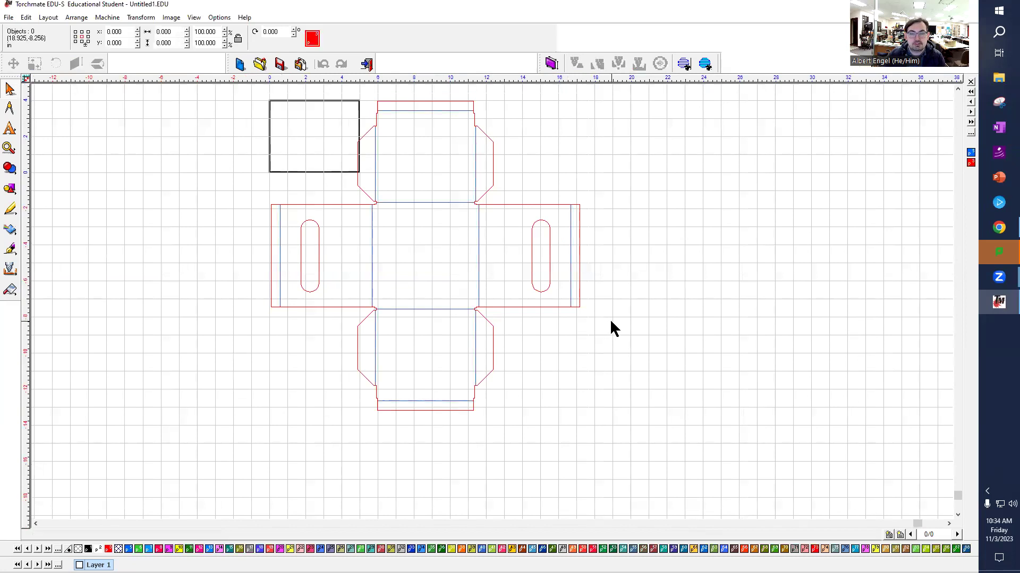
left_click(194, 18)
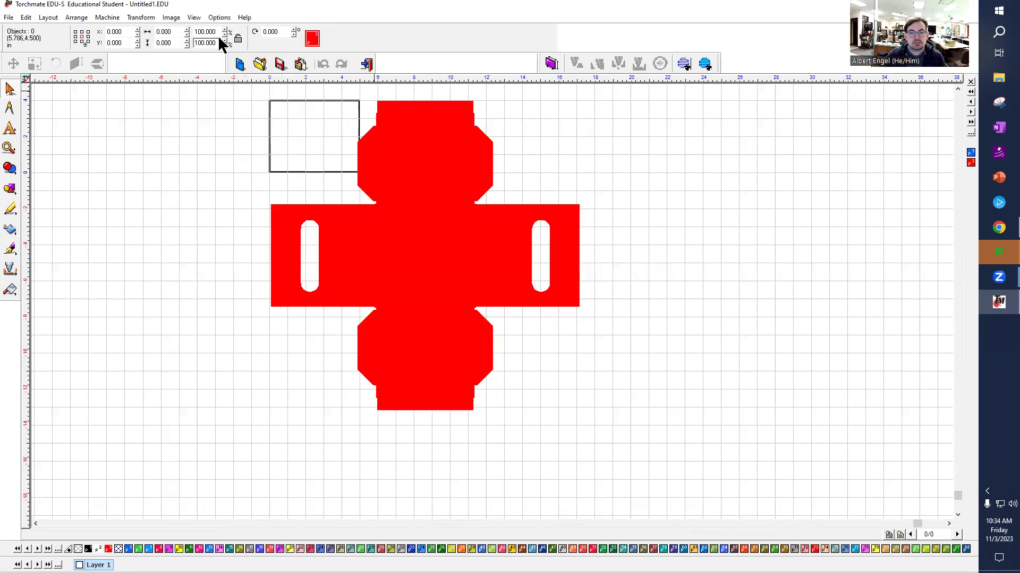
left_click(468, 249)
left_click(689, 208)
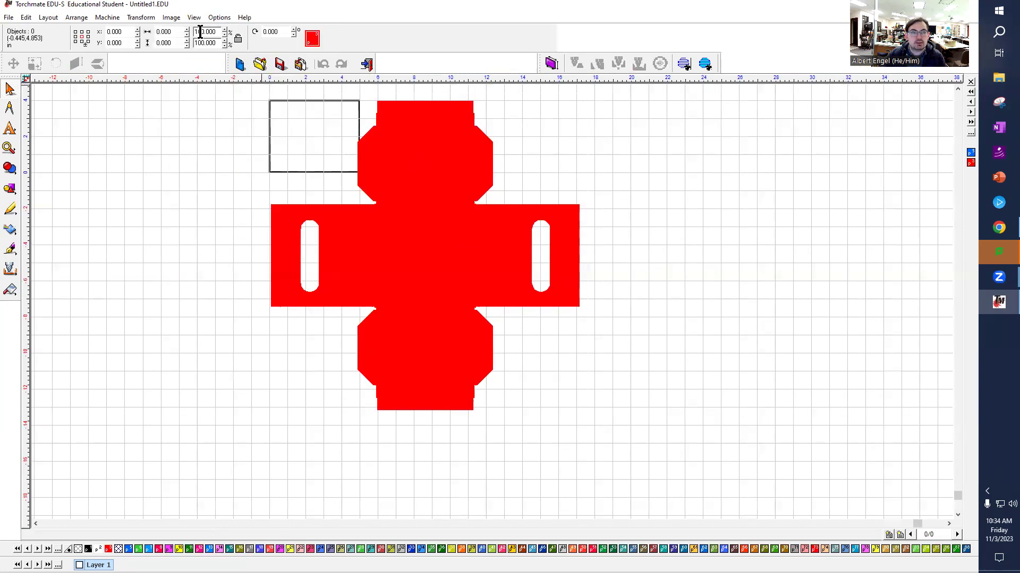
left_click(193, 18)
left_click(211, 41)
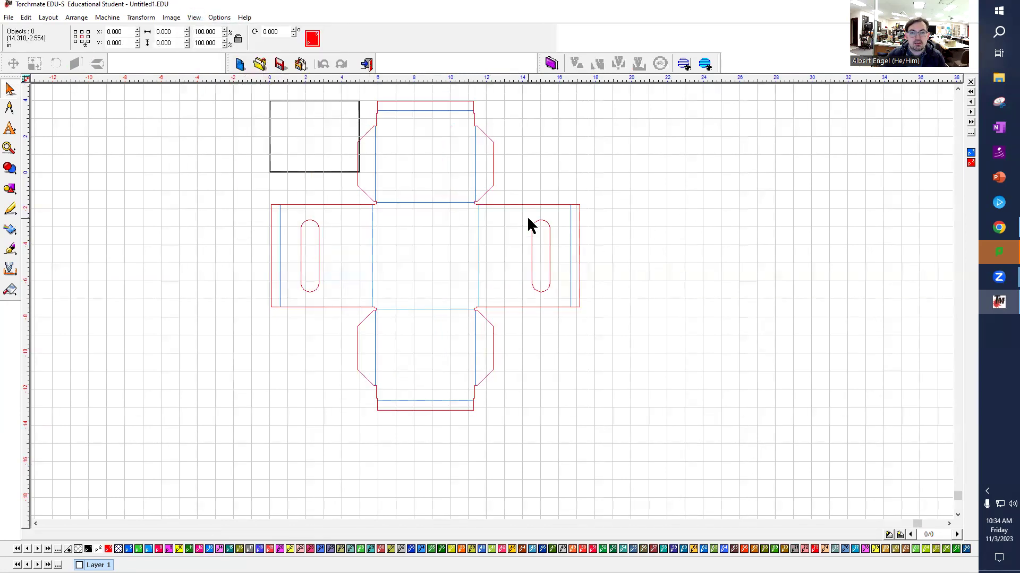
left_click(518, 203)
left_click(711, 320)
left_click(570, 257)
left_click(548, 239)
left_click(494, 206)
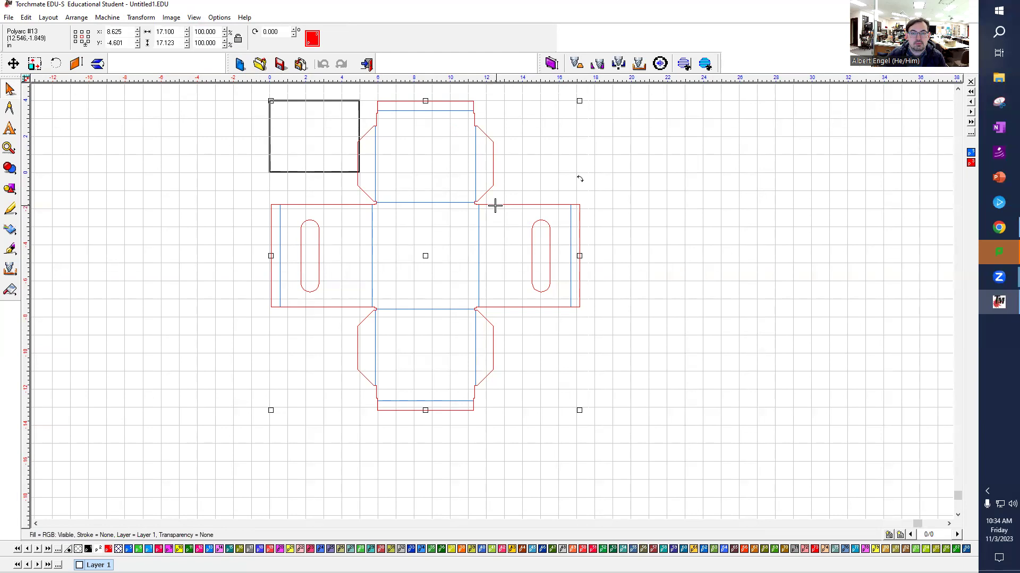
double_click(494, 205)
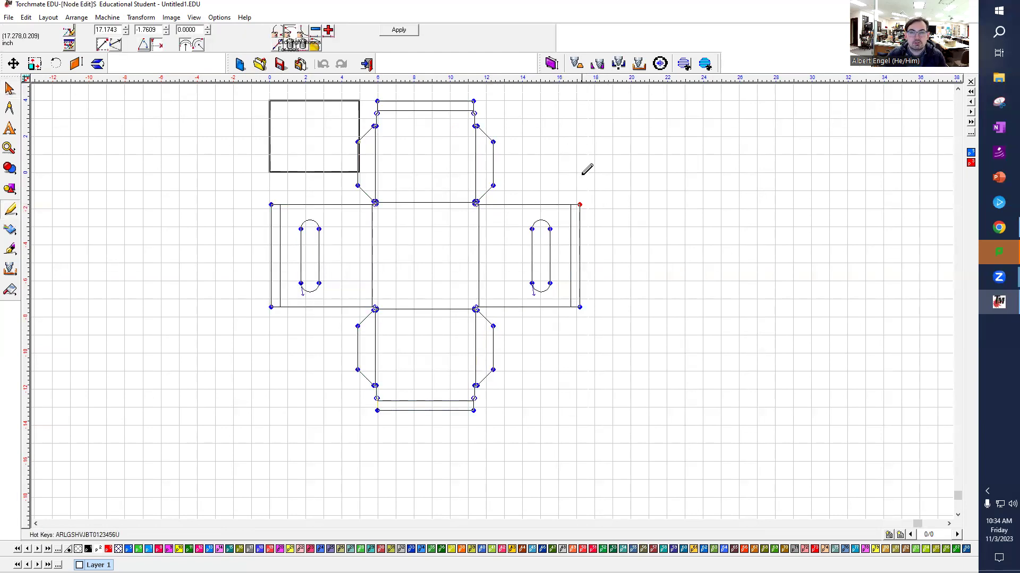
key("Tab")
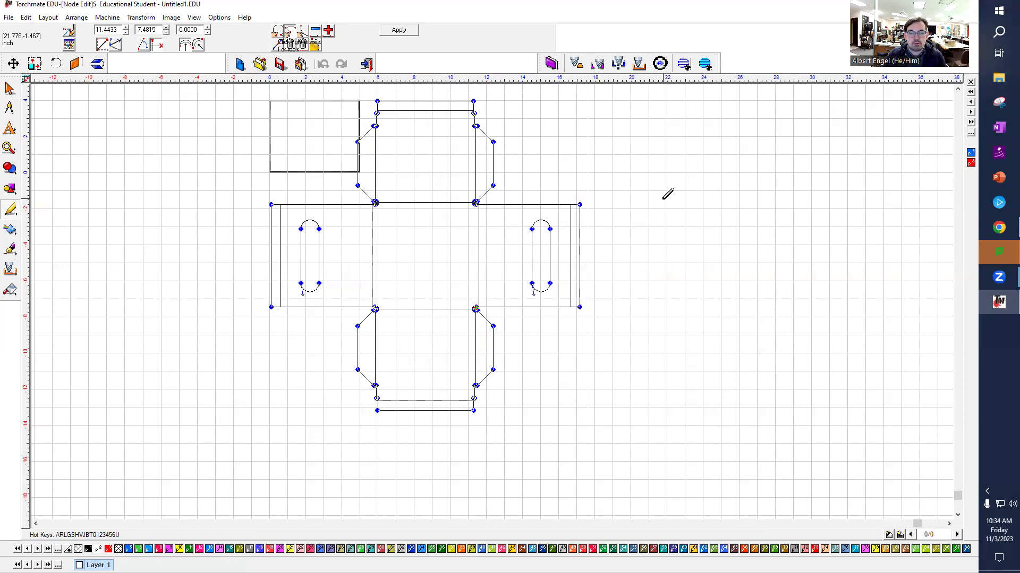
key("Tab")
key("Tab")
key("Tab")
key("Tab")
key("Tab")
key("Tab")
key("Tab")
key("Tab")
left_click(399, 30)
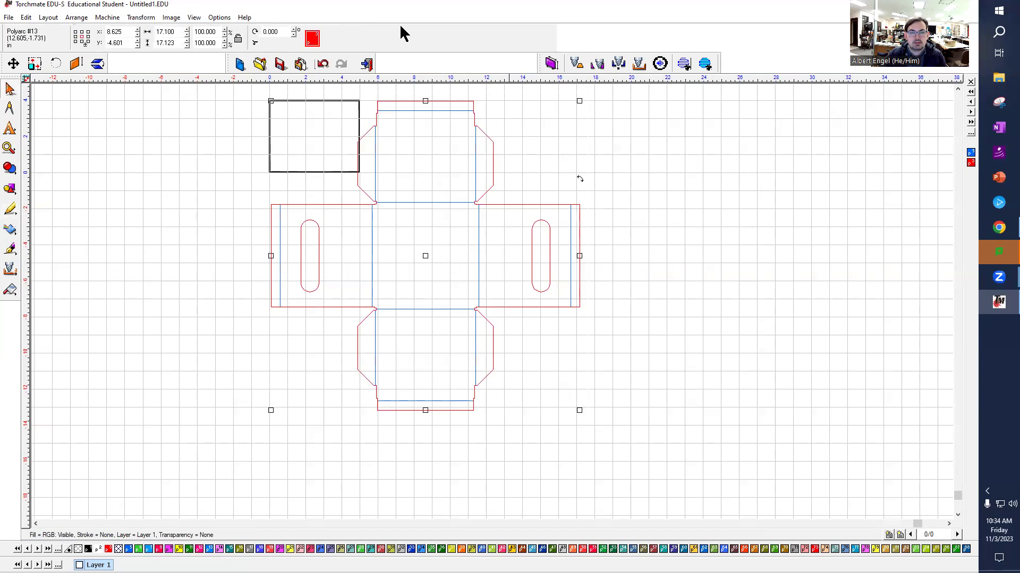
double_click(516, 203)
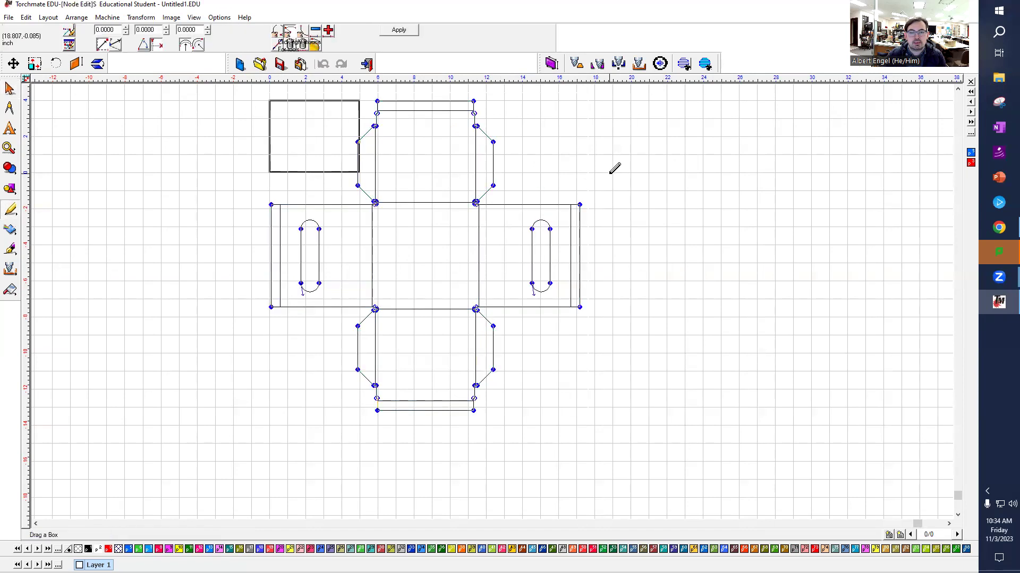
left_click(386, 31)
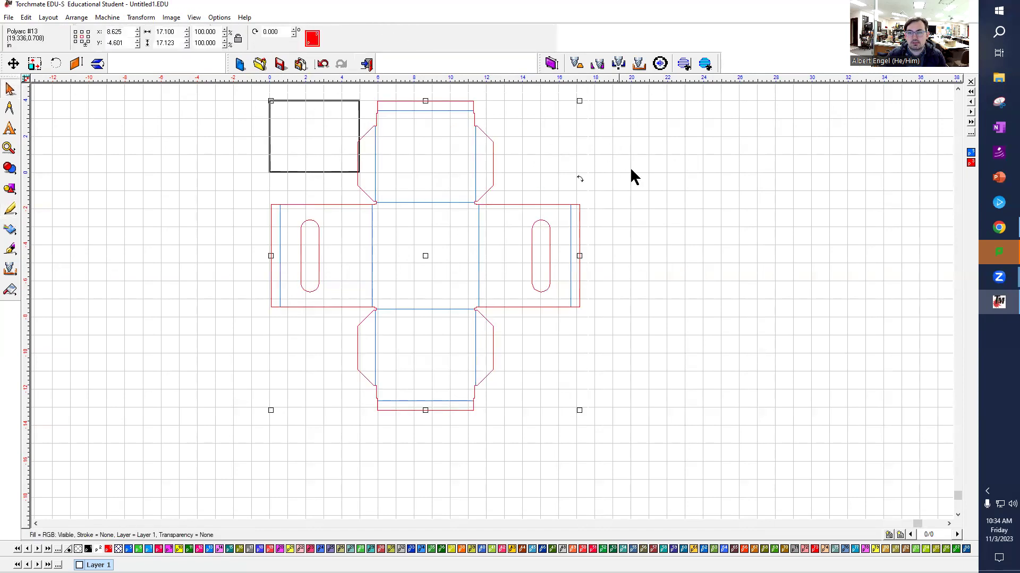
left_click(664, 214)
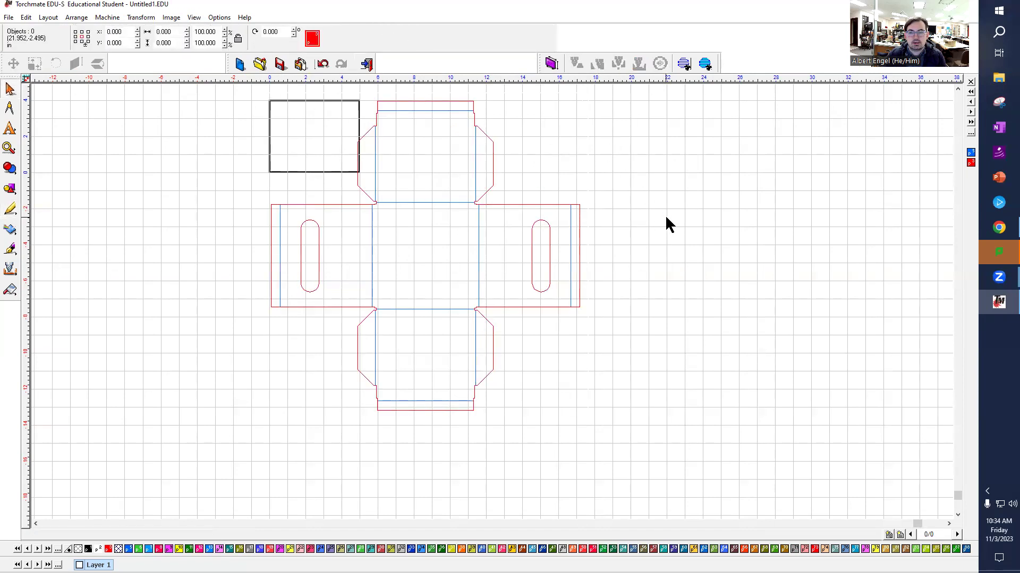
- Toggle the red layer's visibility off and on, then set the box net's colour to blue
left_click(558, 204)
left_click(812, 238)
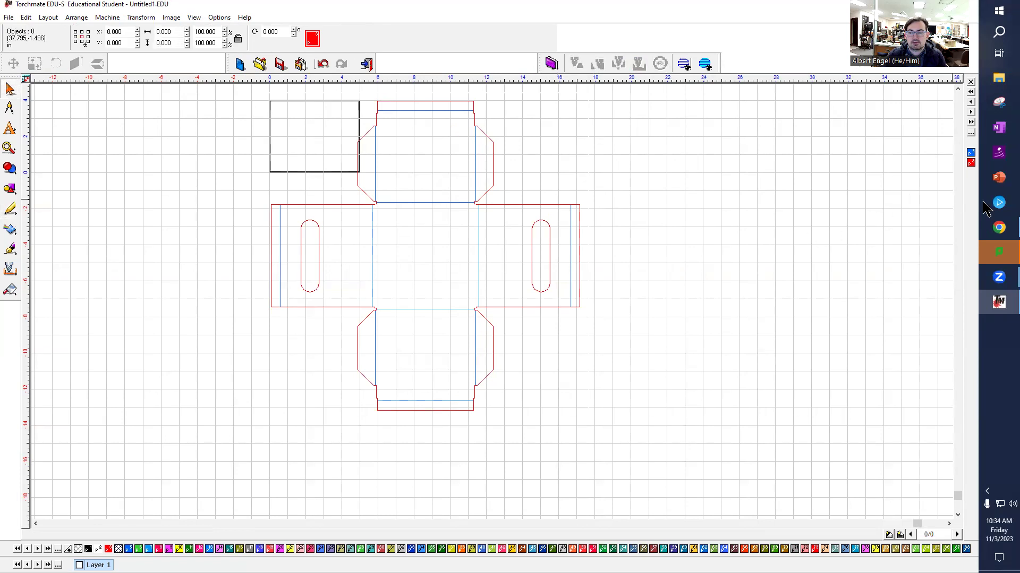
left_click(970, 162)
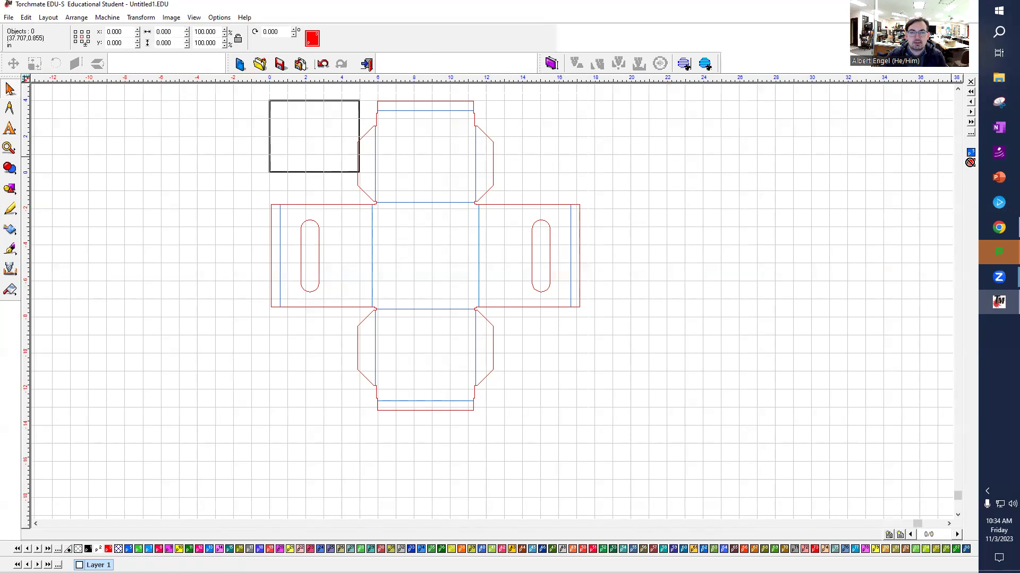
left_click(970, 162)
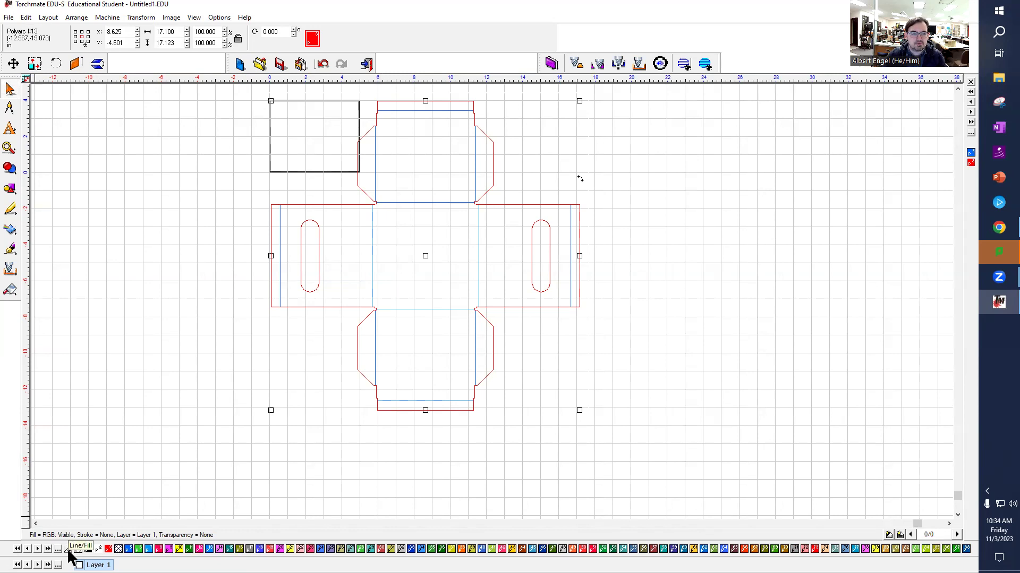
left_click(128, 549)
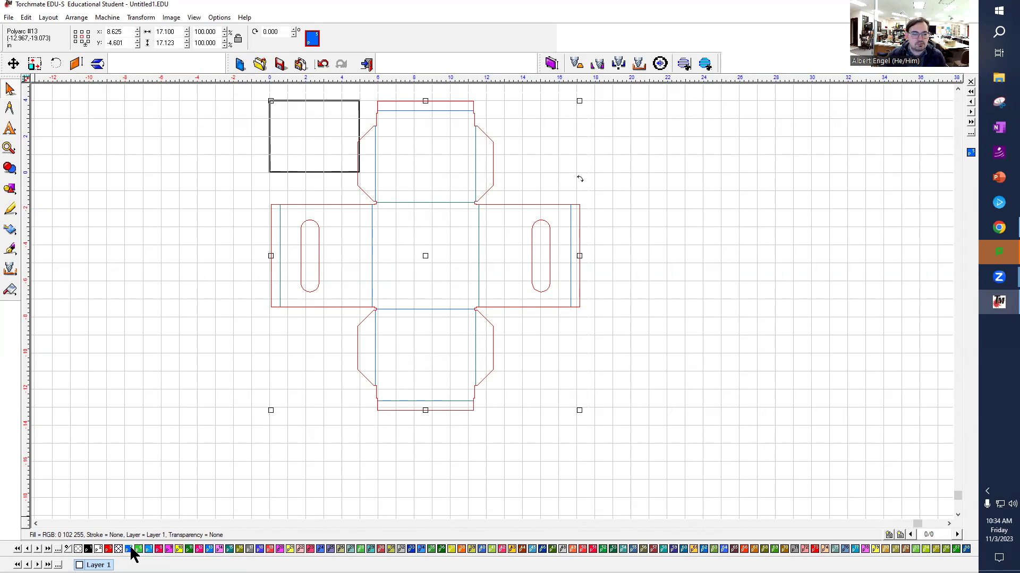
left_click(750, 276)
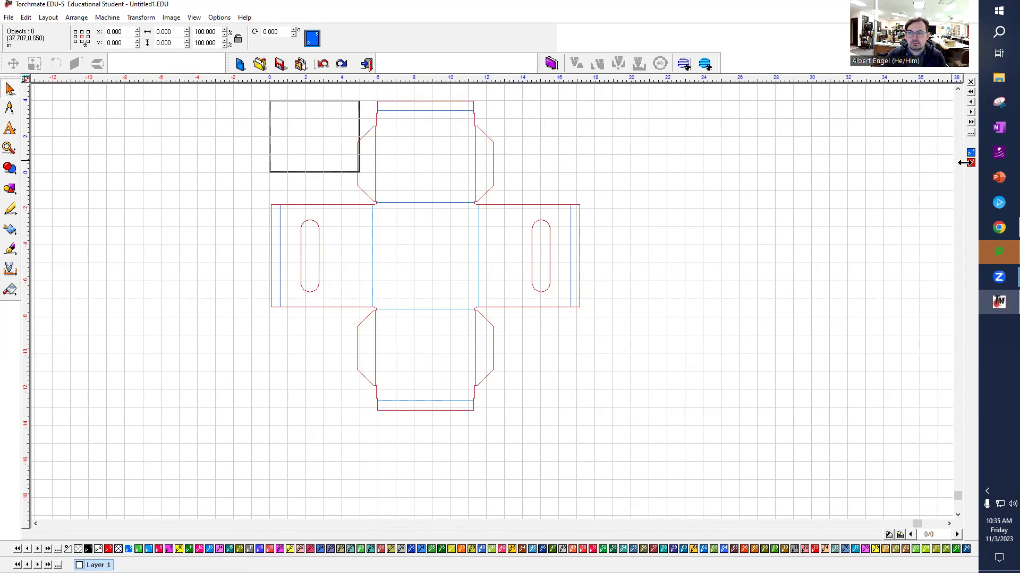
- Select everything in the drawing and recolour the outlines green
key("ctrl+a")
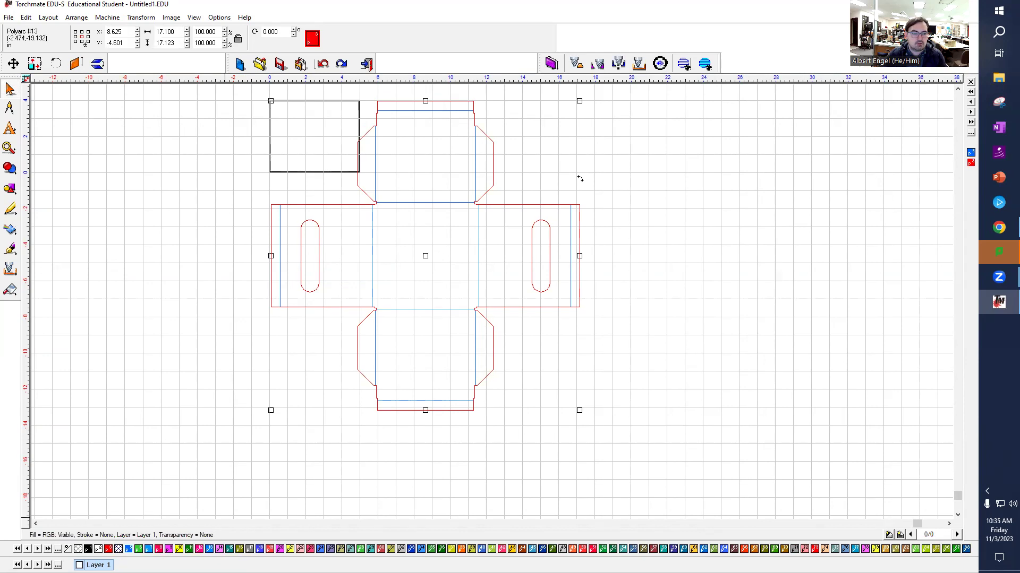
left_click(139, 550)
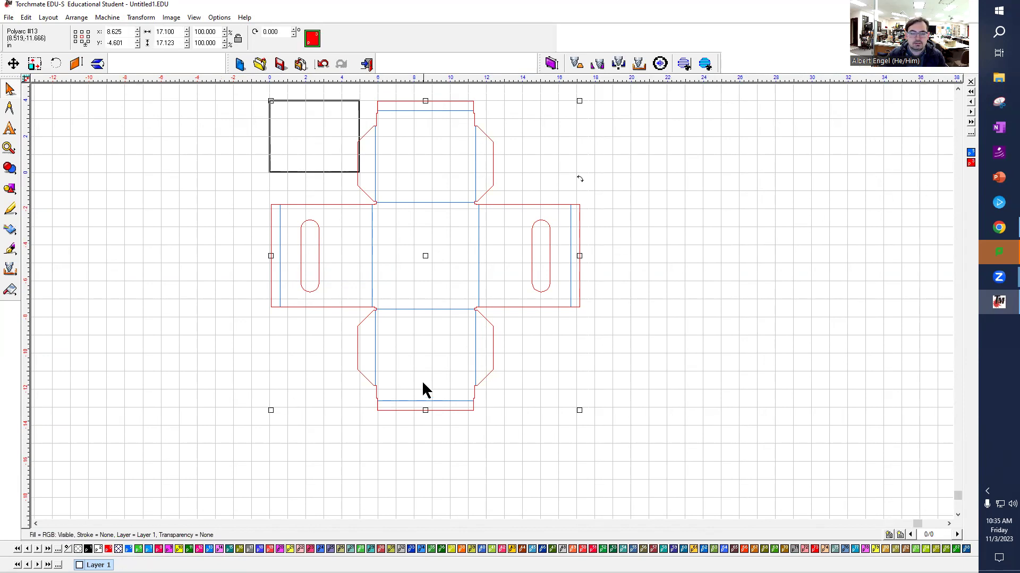
left_click(140, 550)
left_click(636, 308)
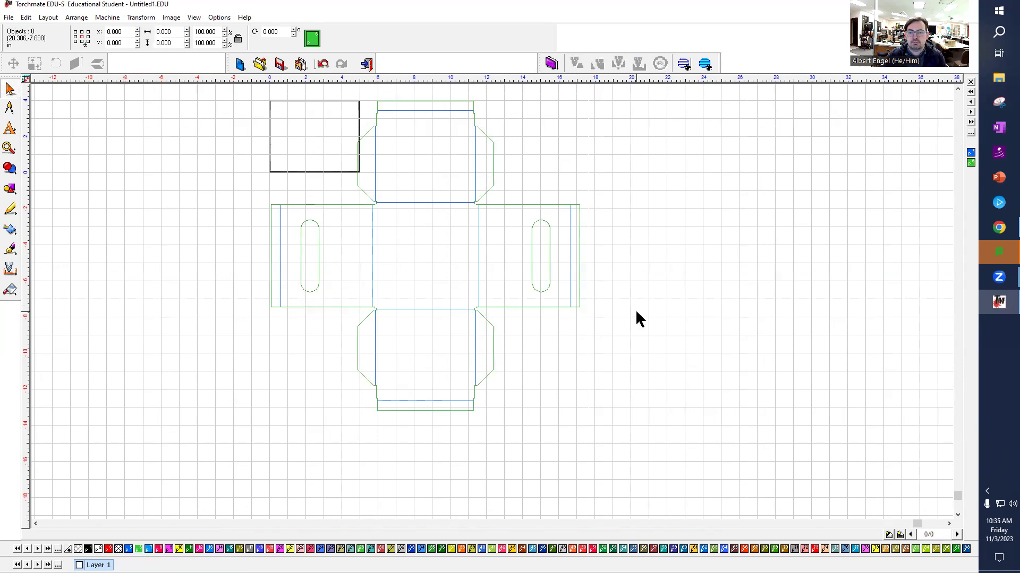
- Turn View > Show Fill on and off to check the green outlines
left_click(196, 17)
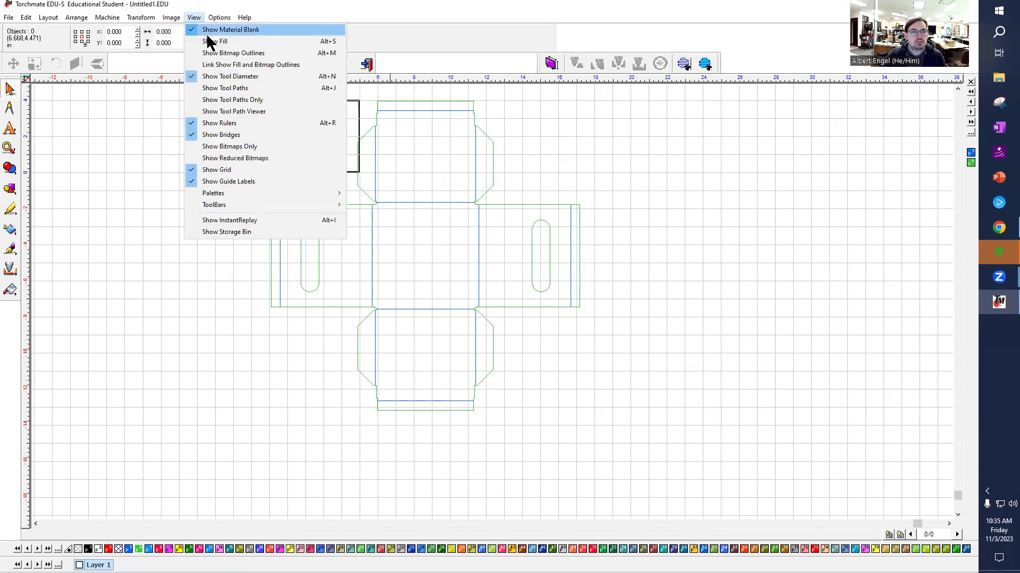
left_click(209, 41)
left_click(194, 18)
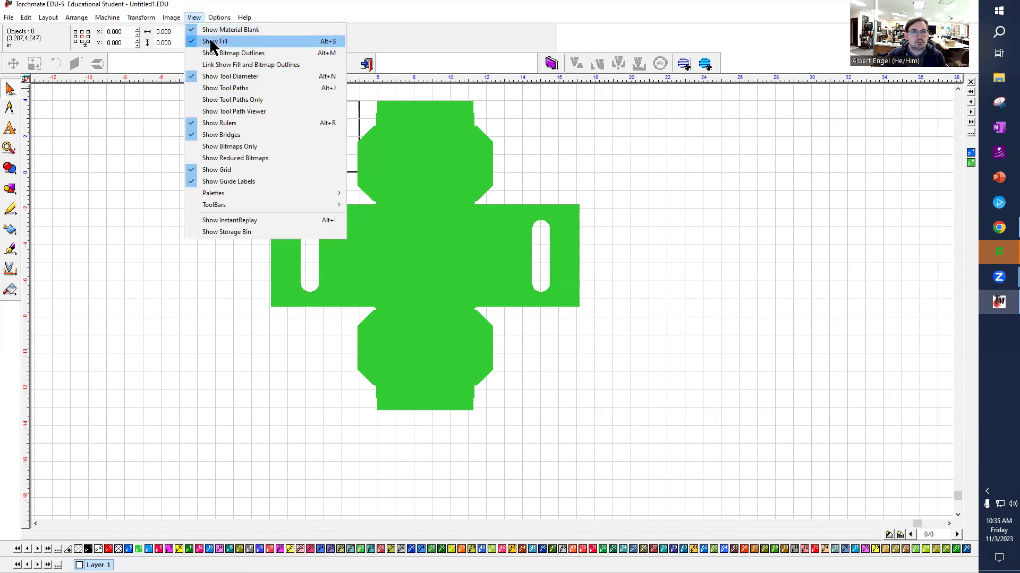
left_click(212, 42)
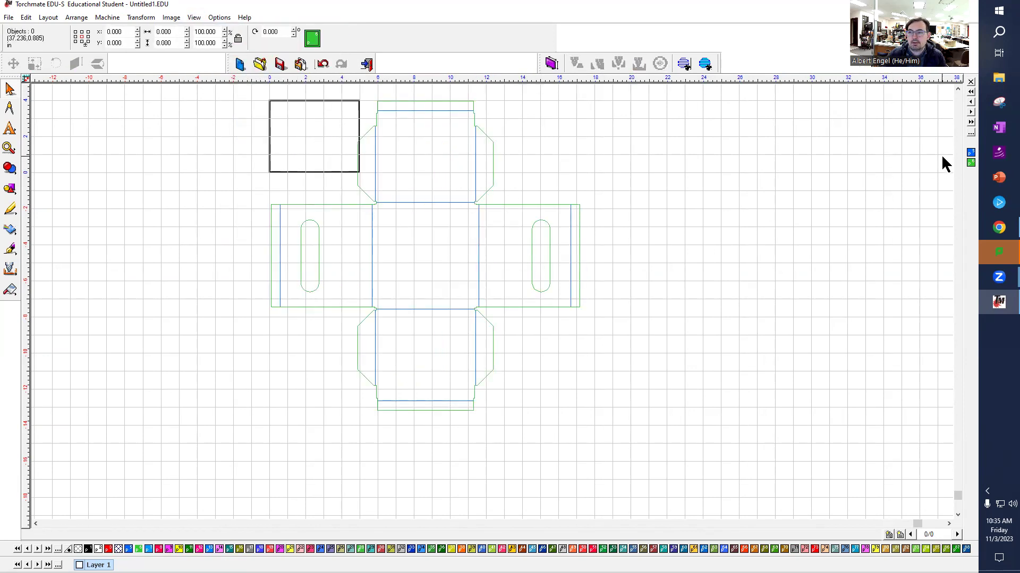
- Group the blue bend lines together
left_click(970, 154)
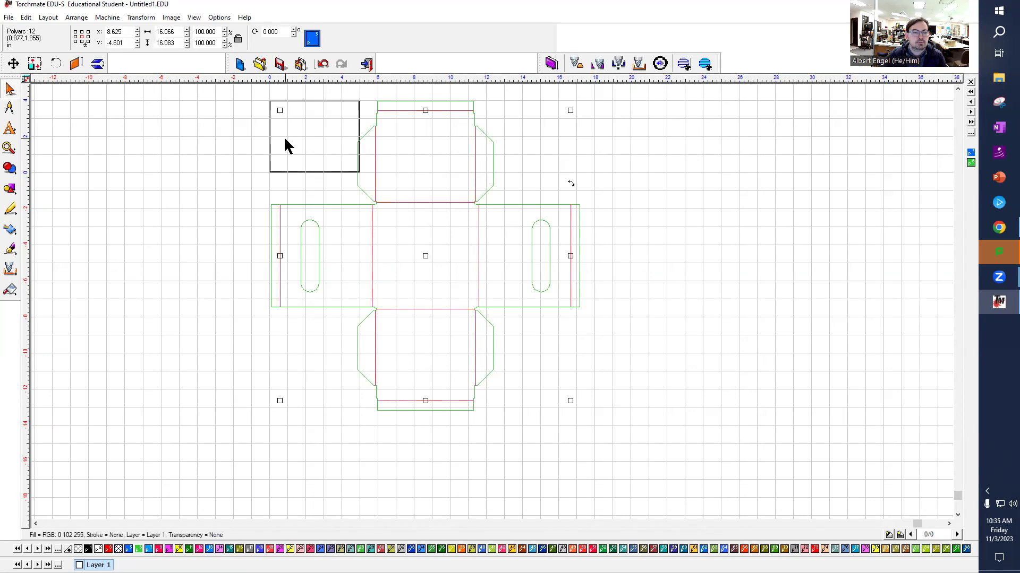
left_click(48, 17)
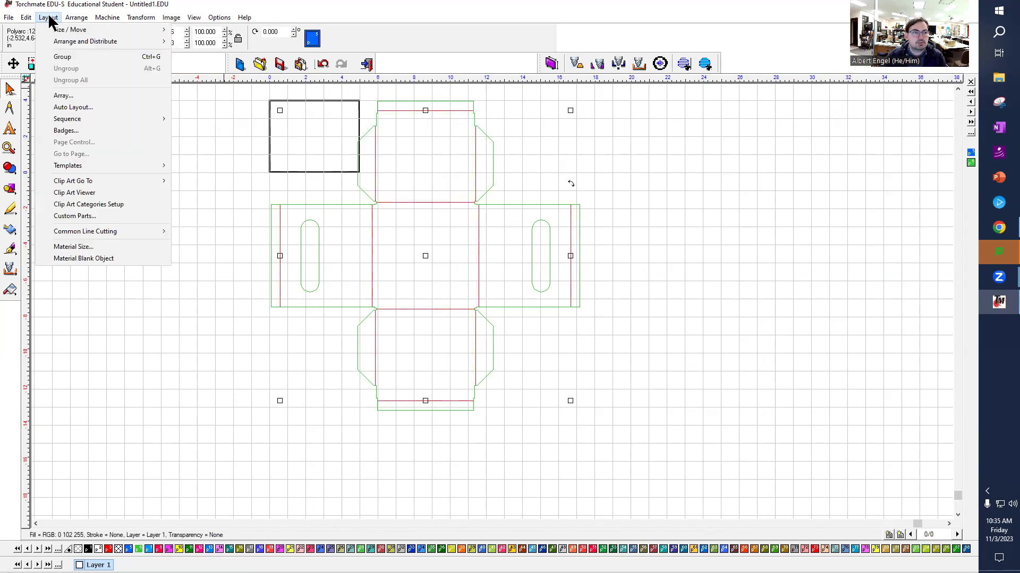
left_click(72, 56)
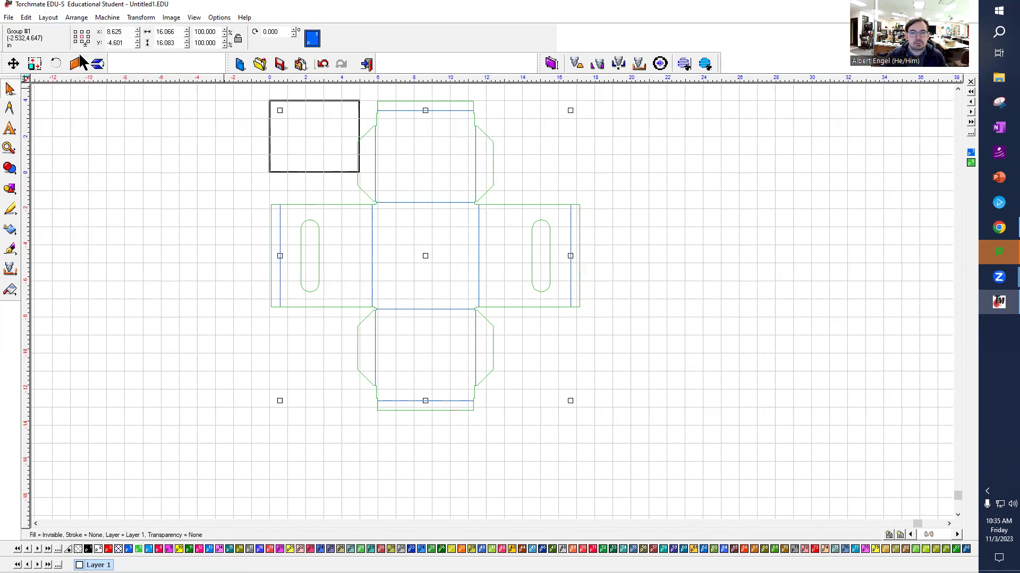
- Recheck the box net by toggling Show Fill on and back to outline-only
left_click(521, 204)
left_click(590, 256)
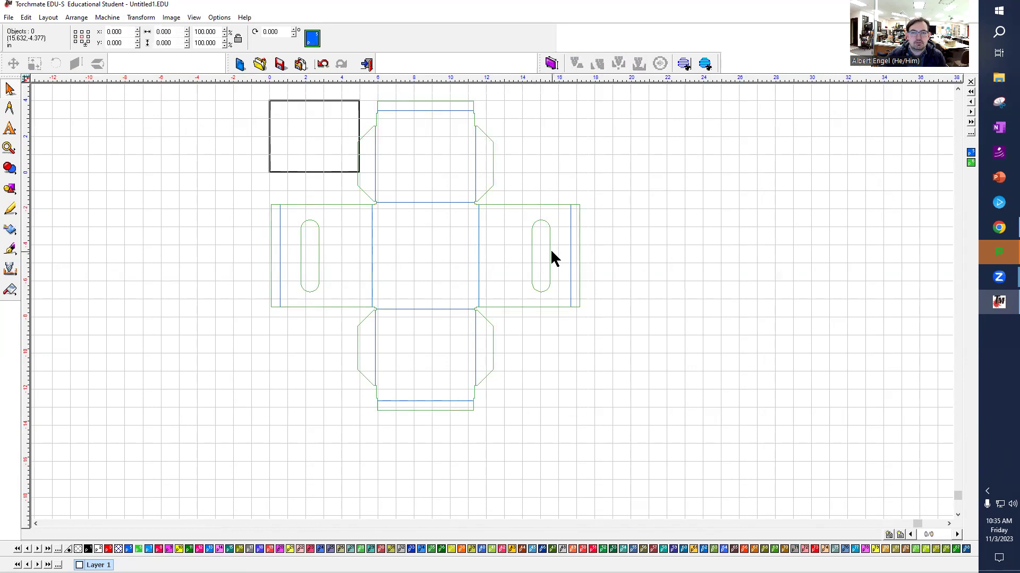
left_click(195, 15)
left_click(195, 25)
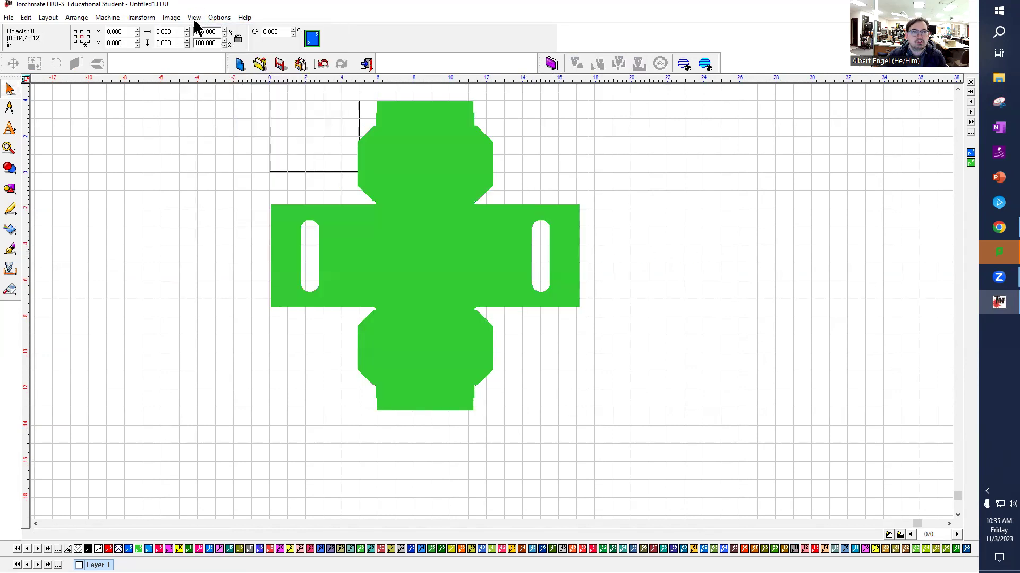
left_click(193, 18)
left_click(205, 39)
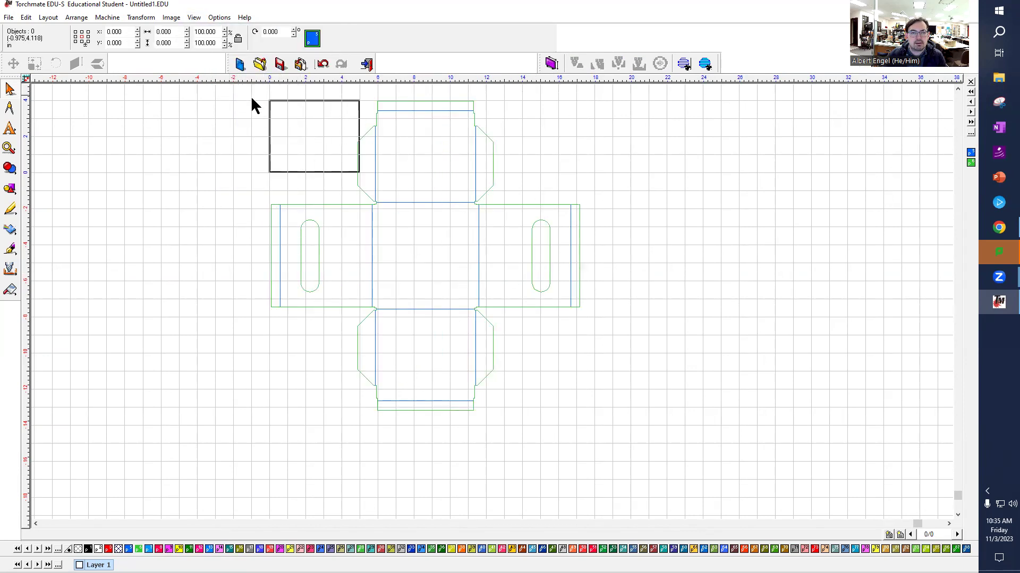
- Start a male tool path on the re-centred box net outline
mouse_move(366, 209)
middle_mouse_down()
mouse_move(385, 262)
mouse_move(297, 197)
middle_mouse_up()
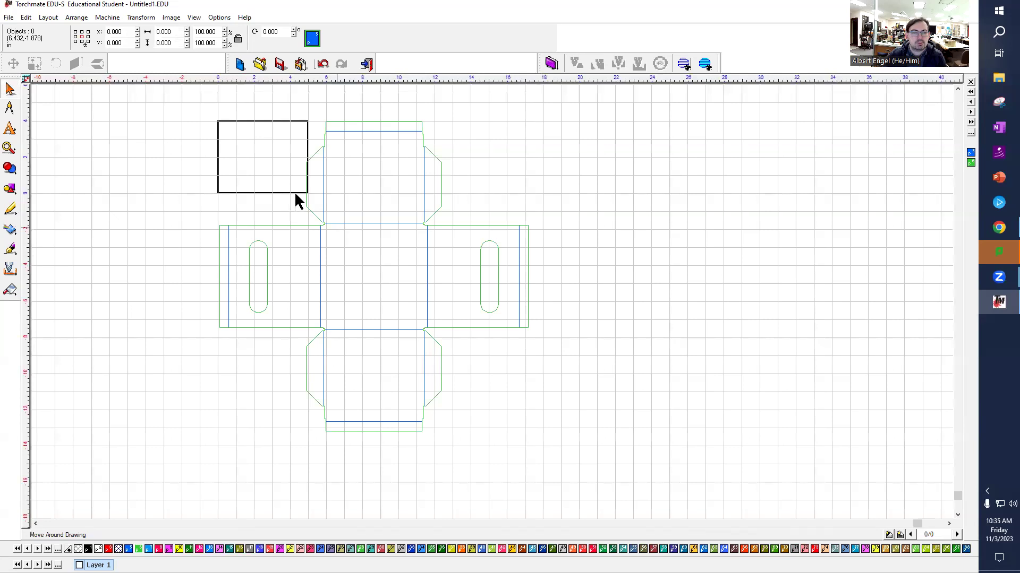
left_click(308, 208)
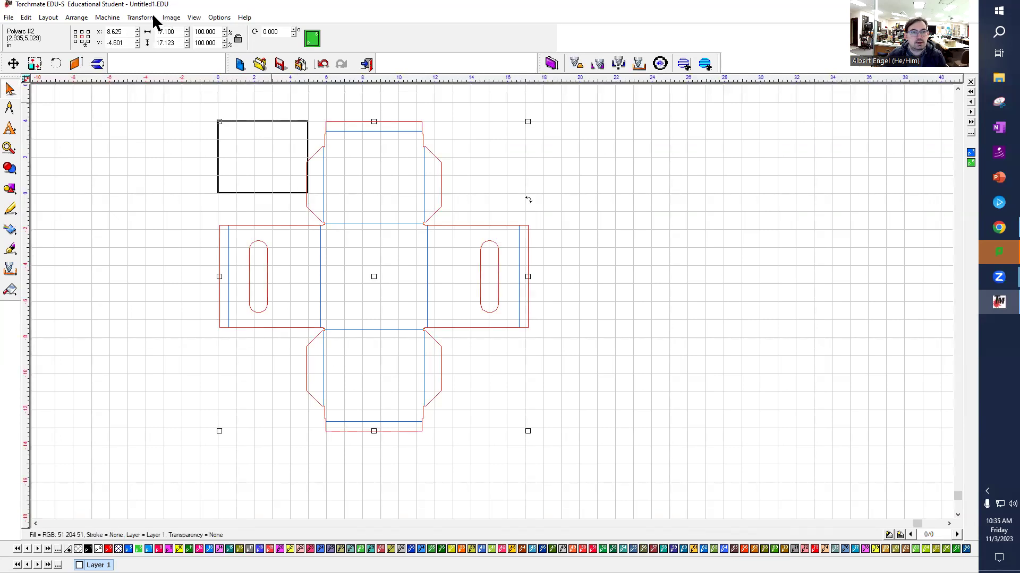
left_click(107, 17)
mouse_move(176, 131)
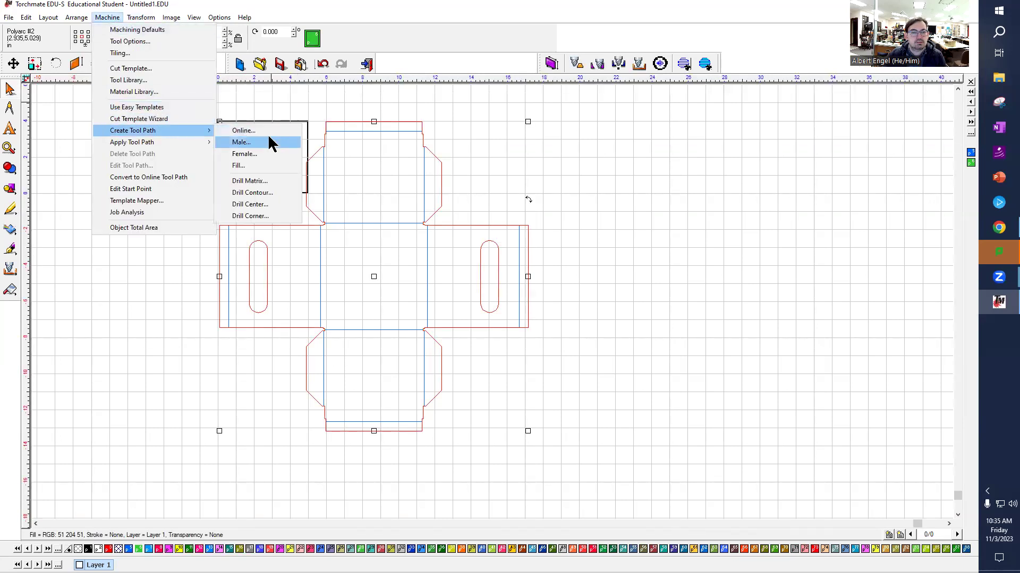
left_click(269, 142)
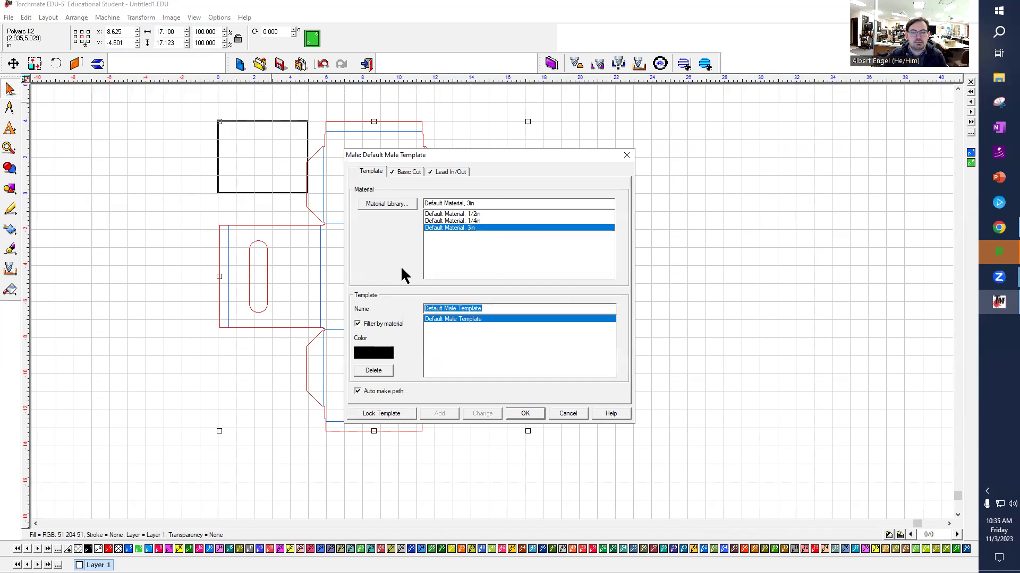
left_click(409, 172)
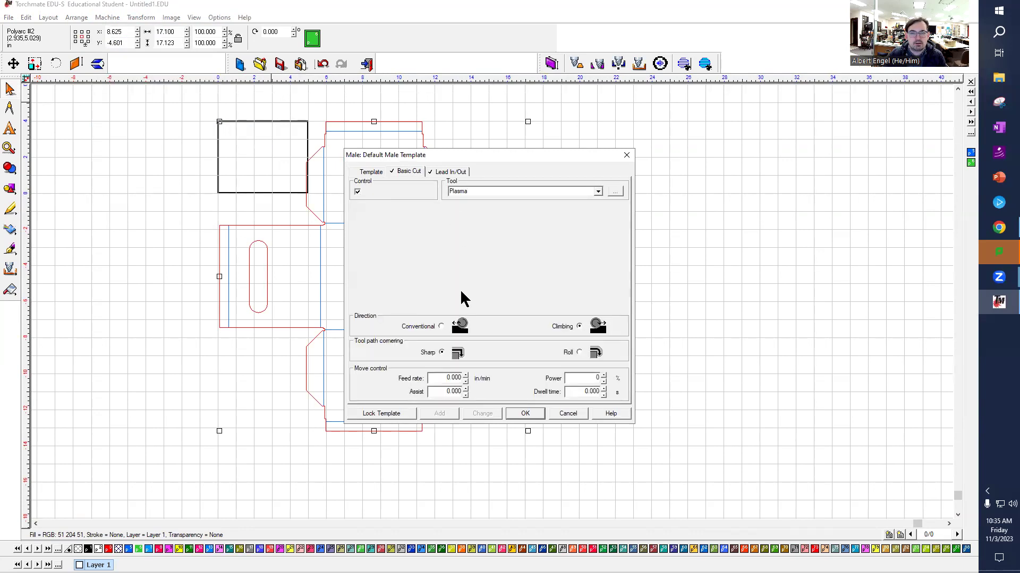
left_click(371, 173)
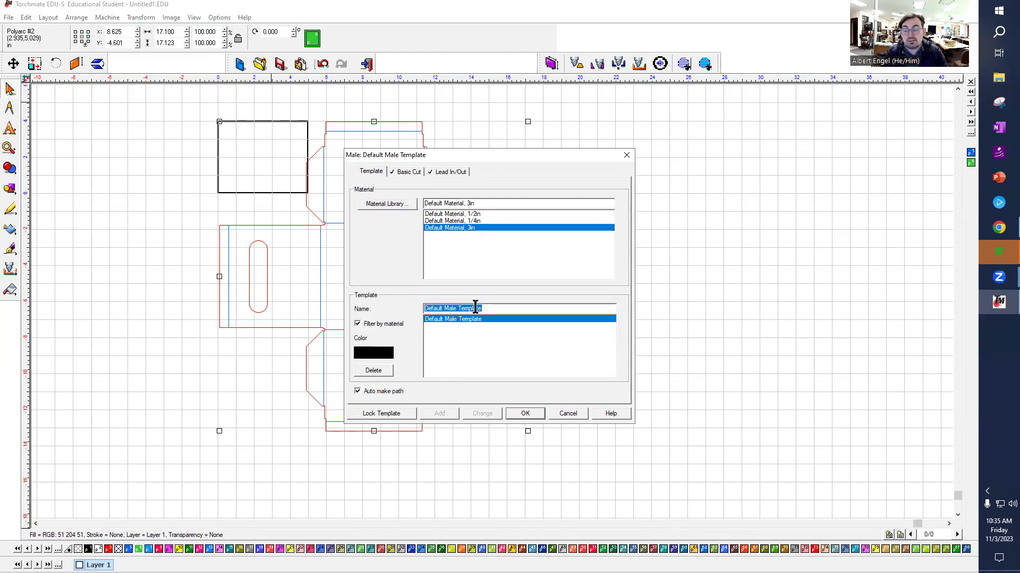
- Enter the new 16 ga material's name and thickness in the materials library
type("16 ga")
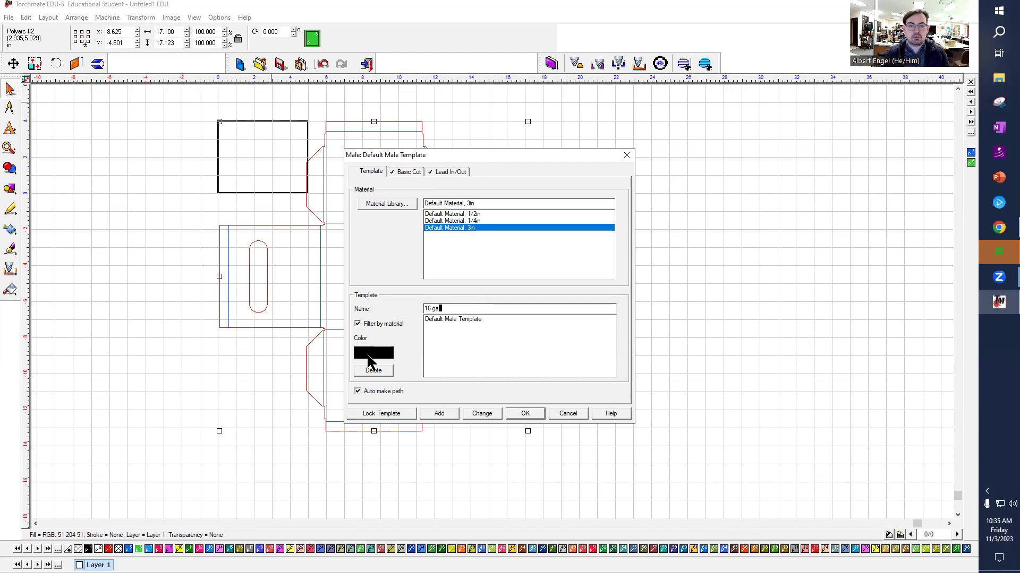
left_click(404, 207)
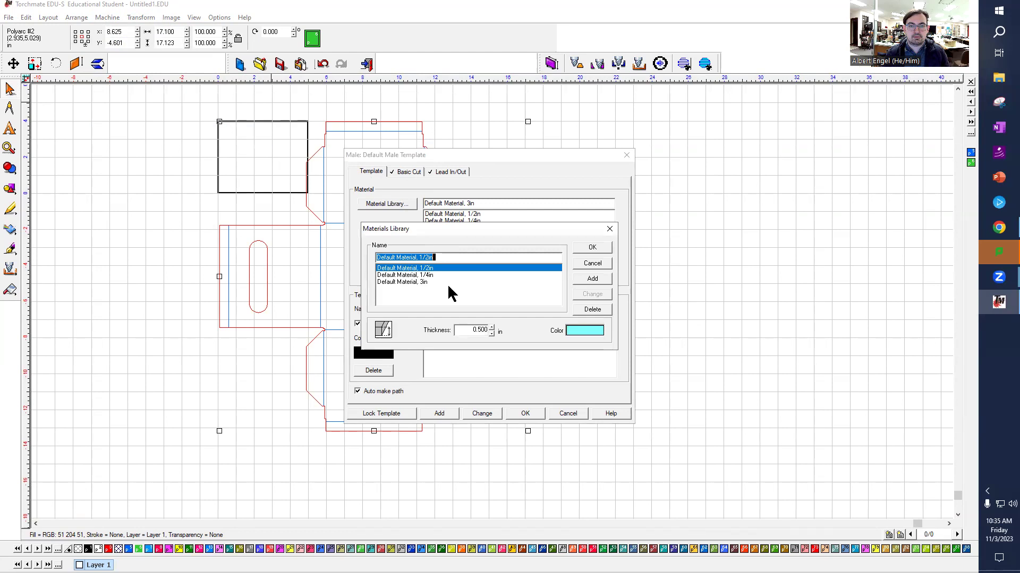
left_click(443, 257)
double_click(444, 257)
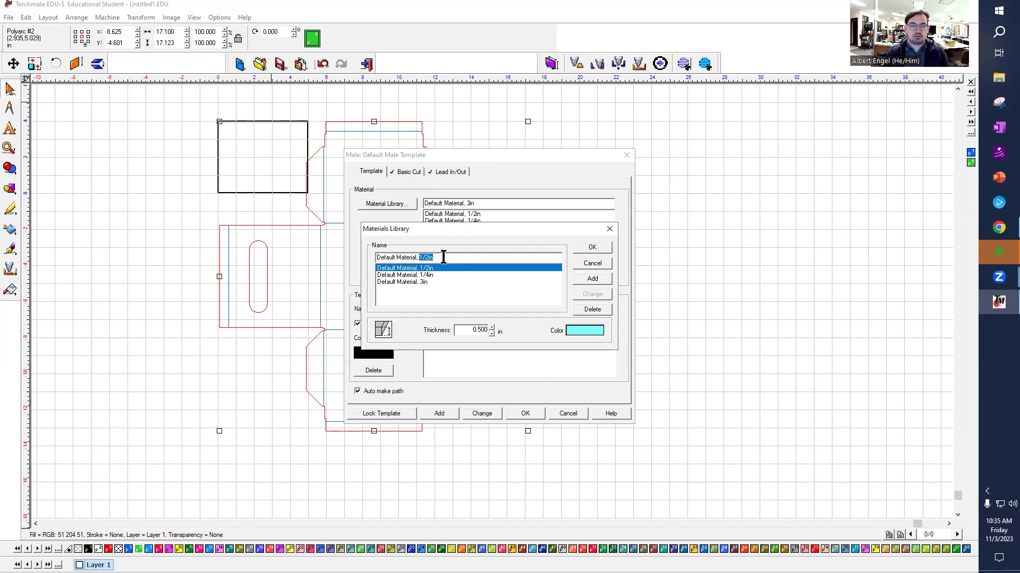
type("=")
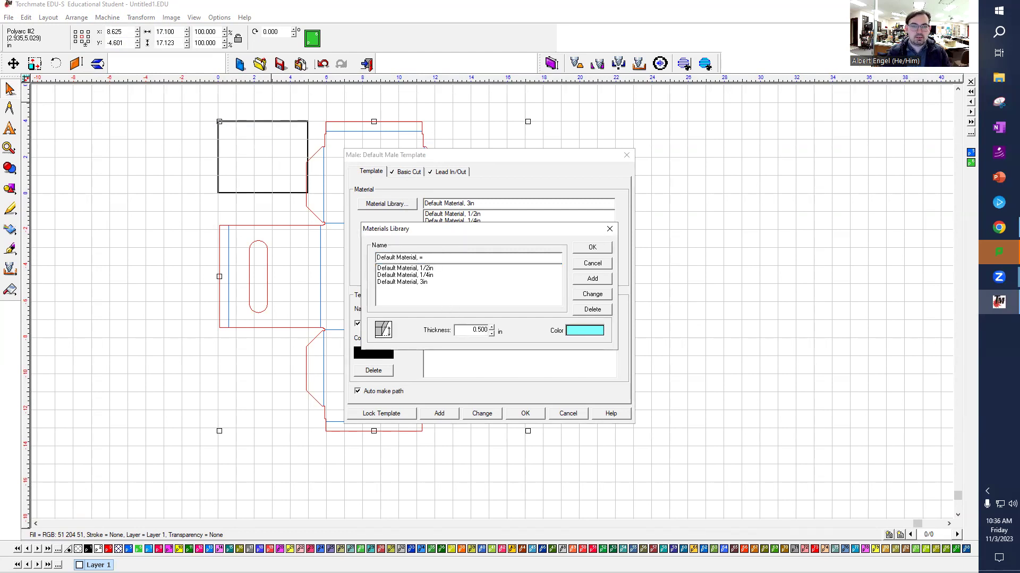
key("BackSpace")
key("BackSpace")
key("BackSpace")
key("BackSpace")
key("BackSpace")
key("BackSpace")
key("BackSpace")
key("BackSpace")
key("BackSpace")
key("BackSpace")
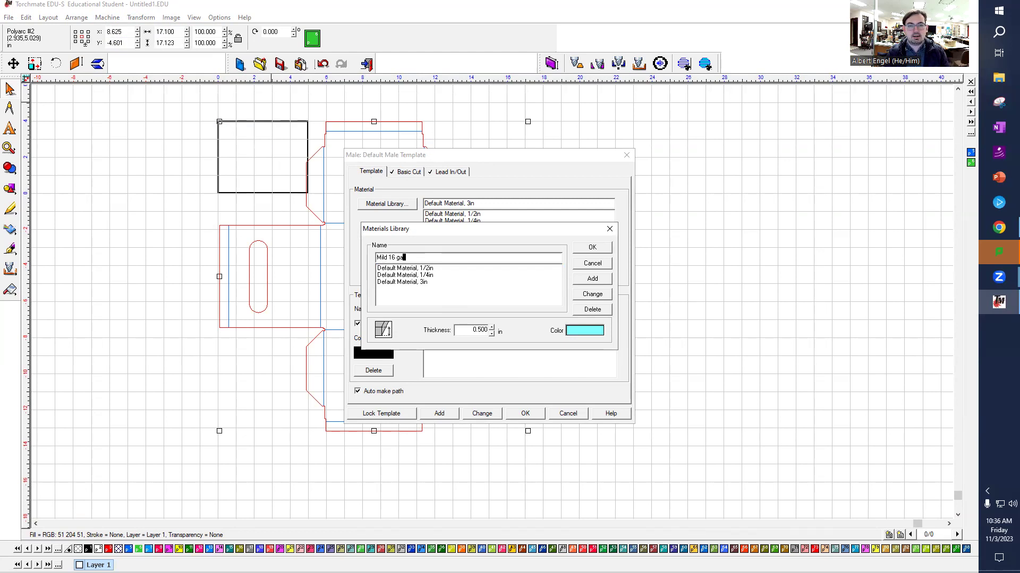
double_click(470, 331)
key("BackSpace")
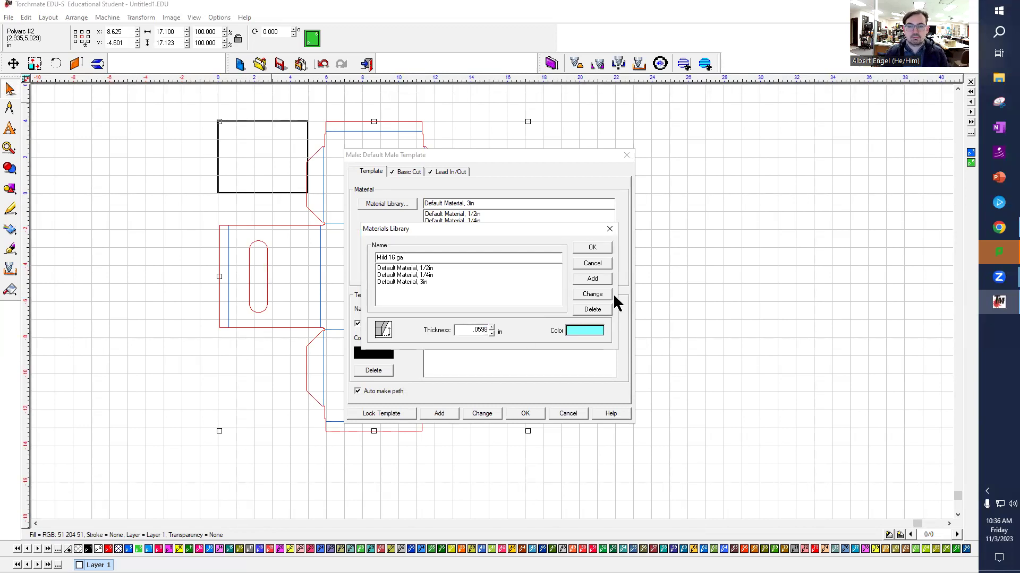
- Add Mild 16 ga (0.060 in) to the library and confirm it as the material
left_click(592, 278)
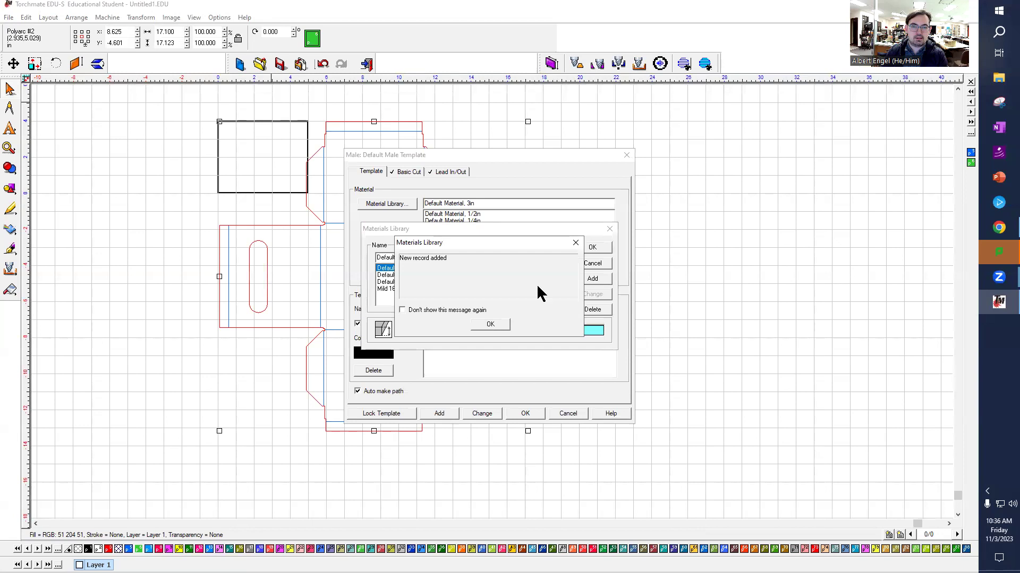
left_click(503, 321)
left_click(398, 289)
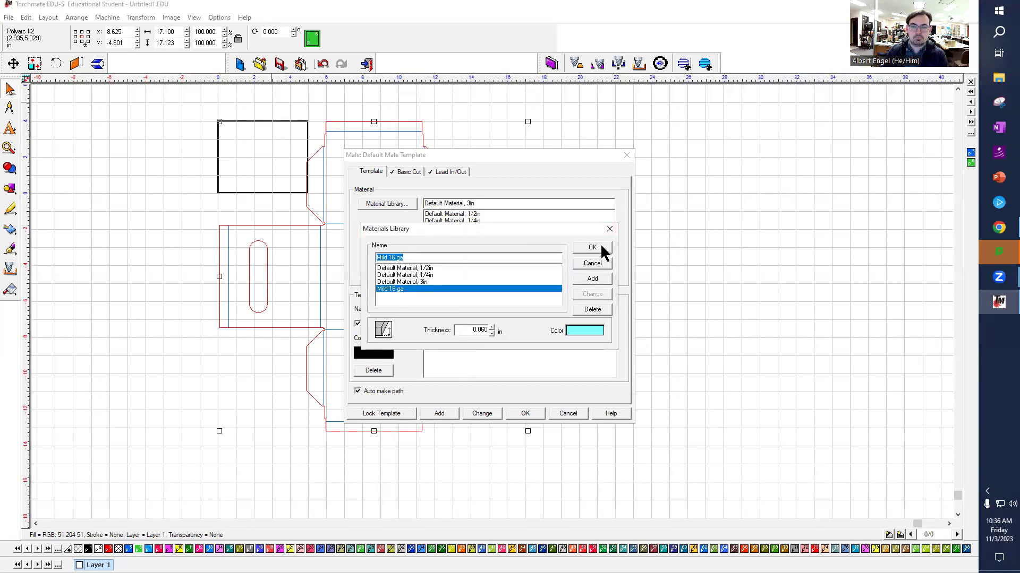
left_click(593, 247)
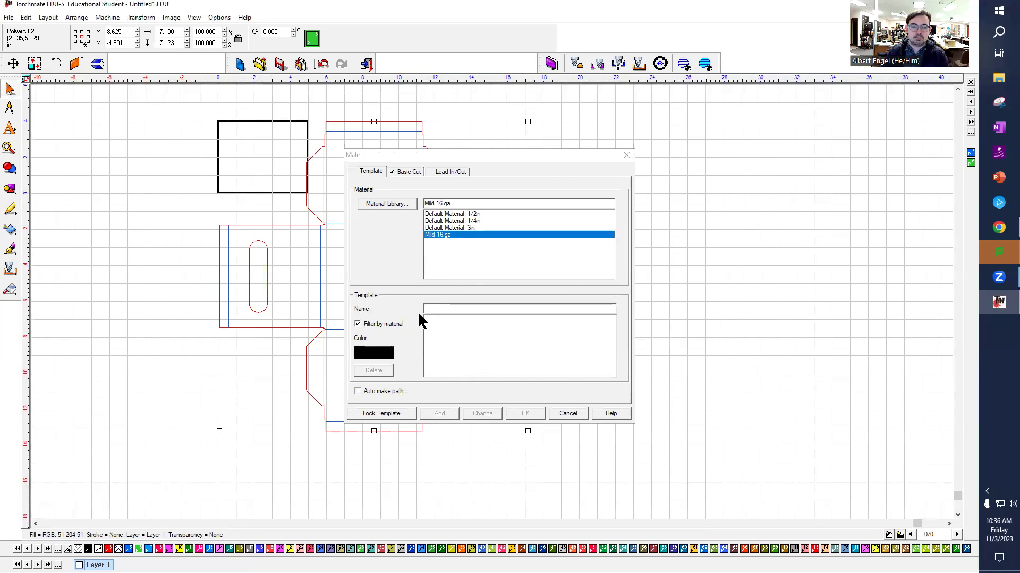
- Add a template named 16 ga Male Toolpath with a blue colour
left_click(456, 309)
type("16 ga Male Toolpath")
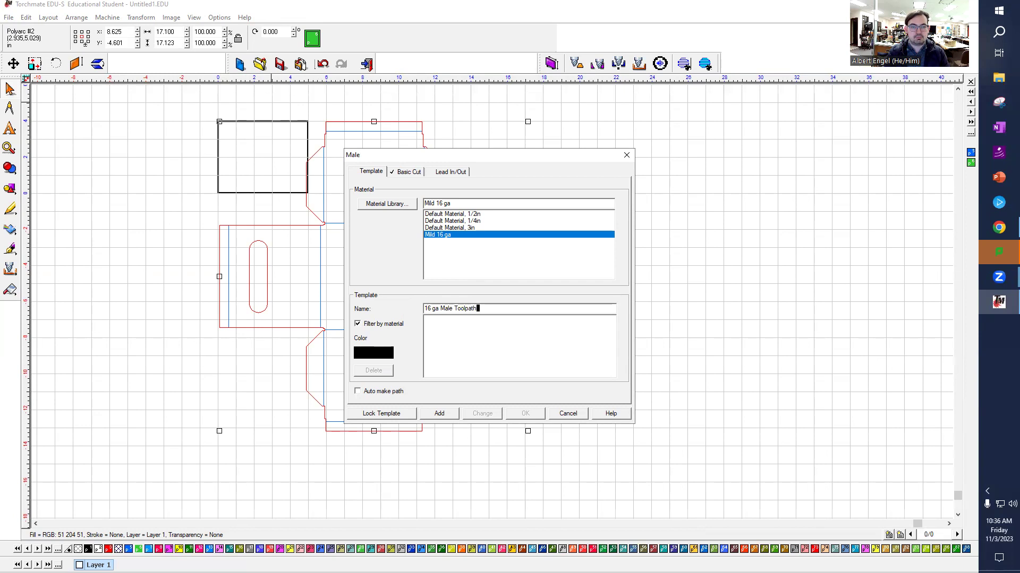
left_click(380, 354)
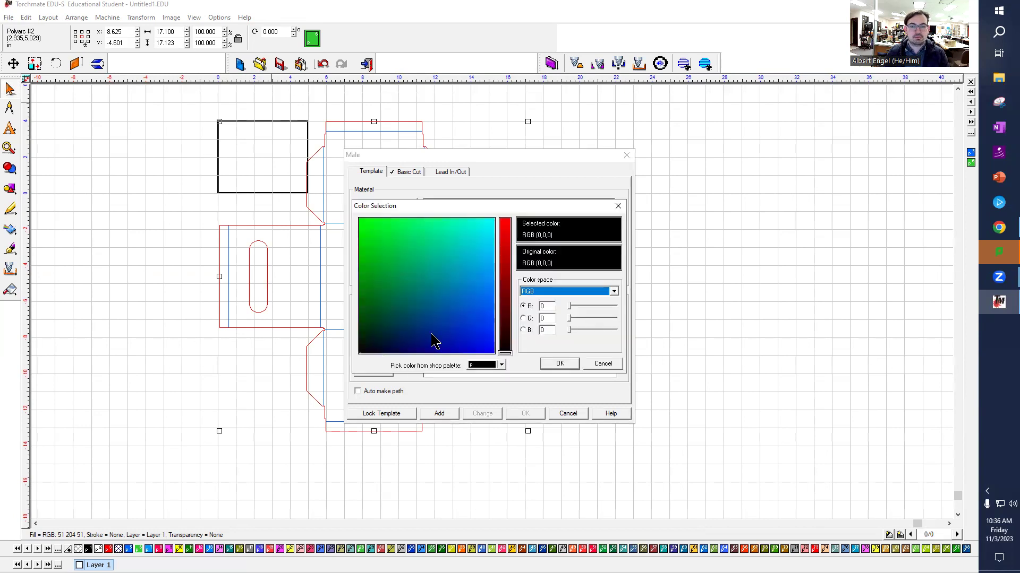
left_click(458, 314)
left_click(559, 364)
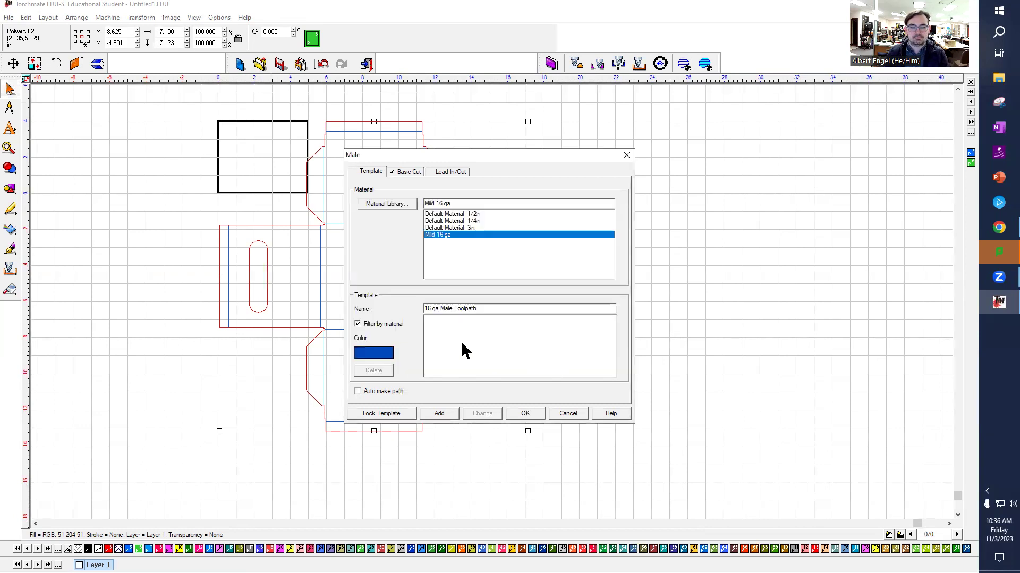
left_click(448, 412)
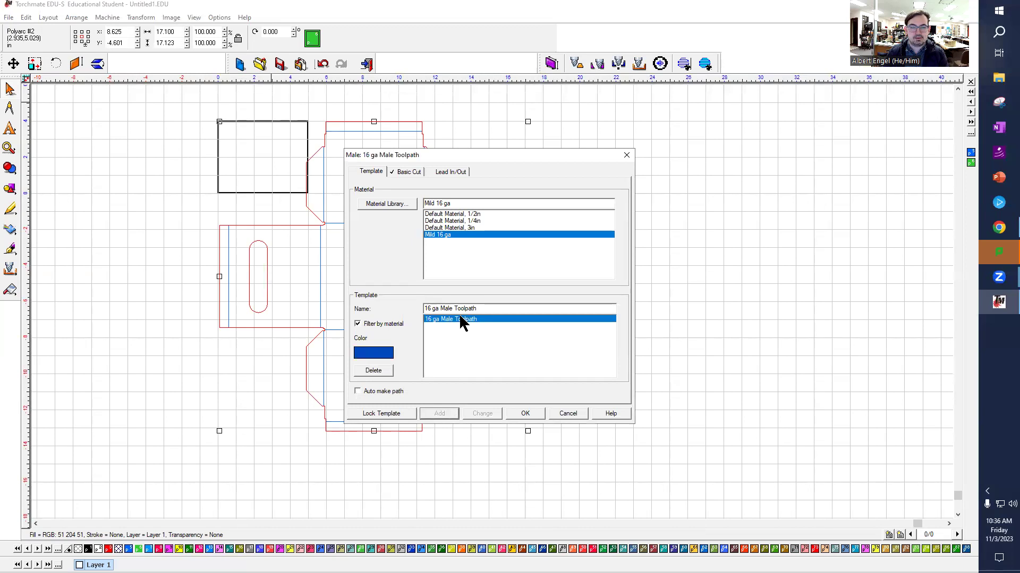
- Set the template's Basic Cut feed rate to 60 and save the change
left_click(408, 171)
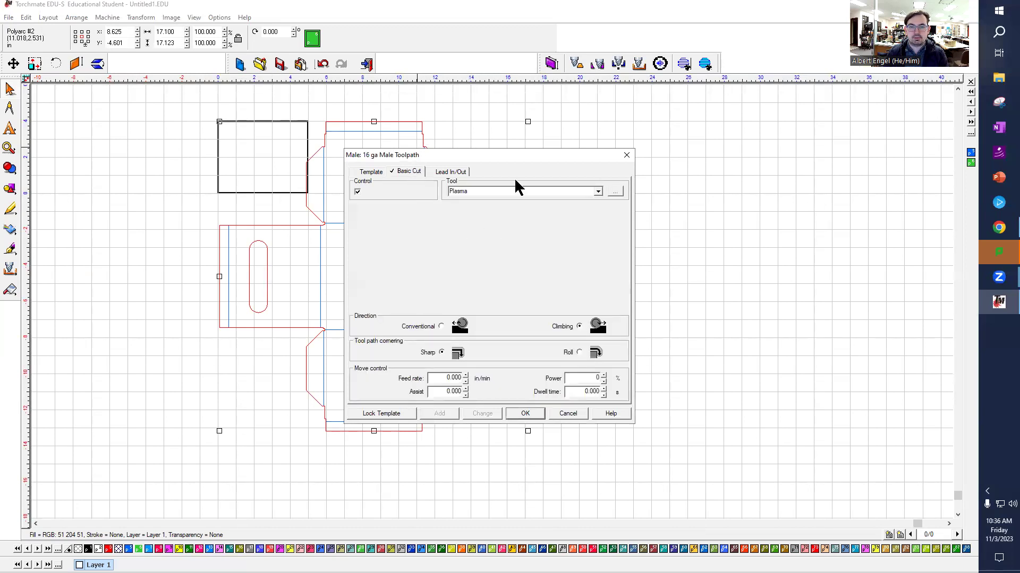
double_click(440, 379)
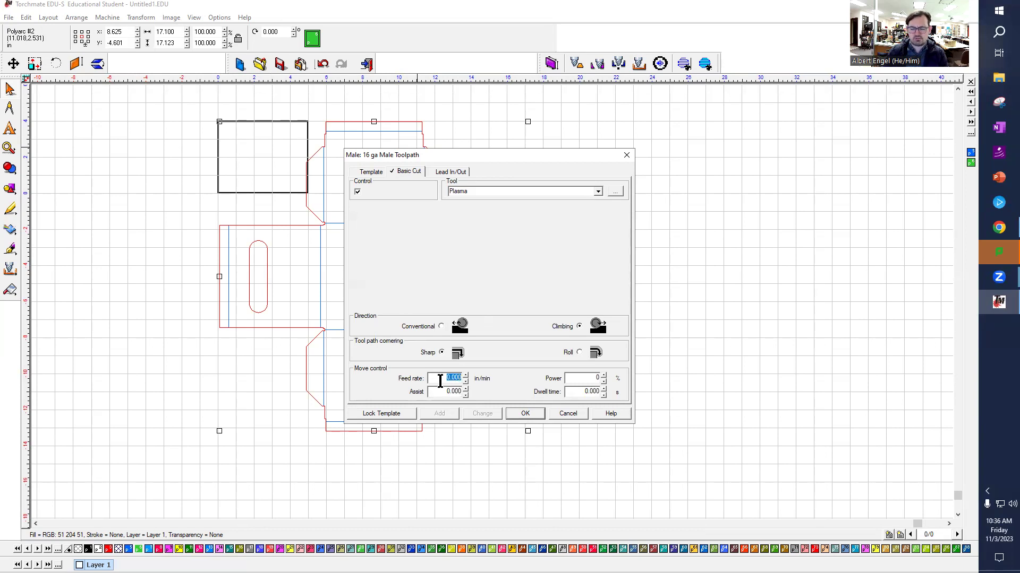
type("60")
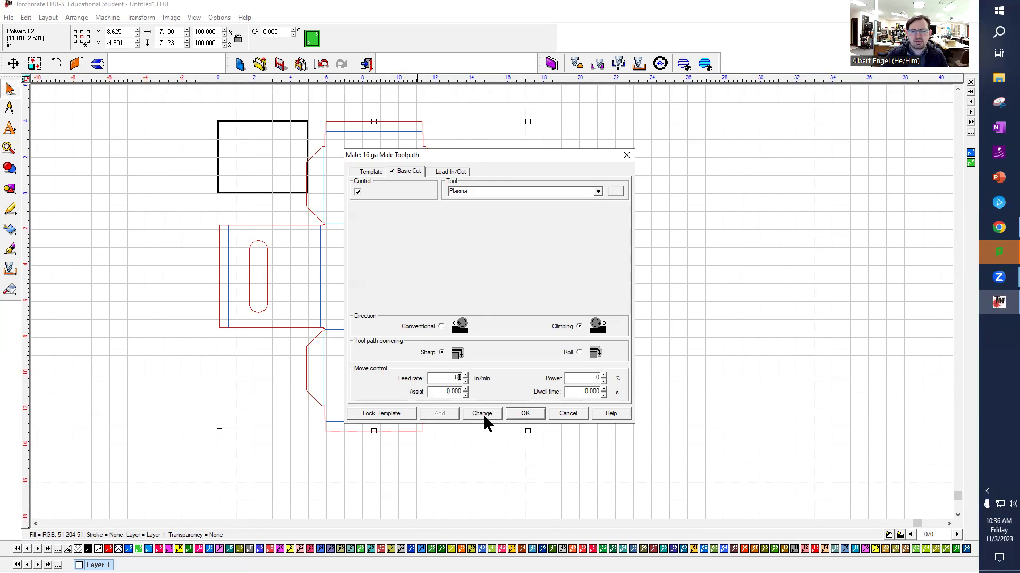
left_click(474, 415)
left_click(499, 324)
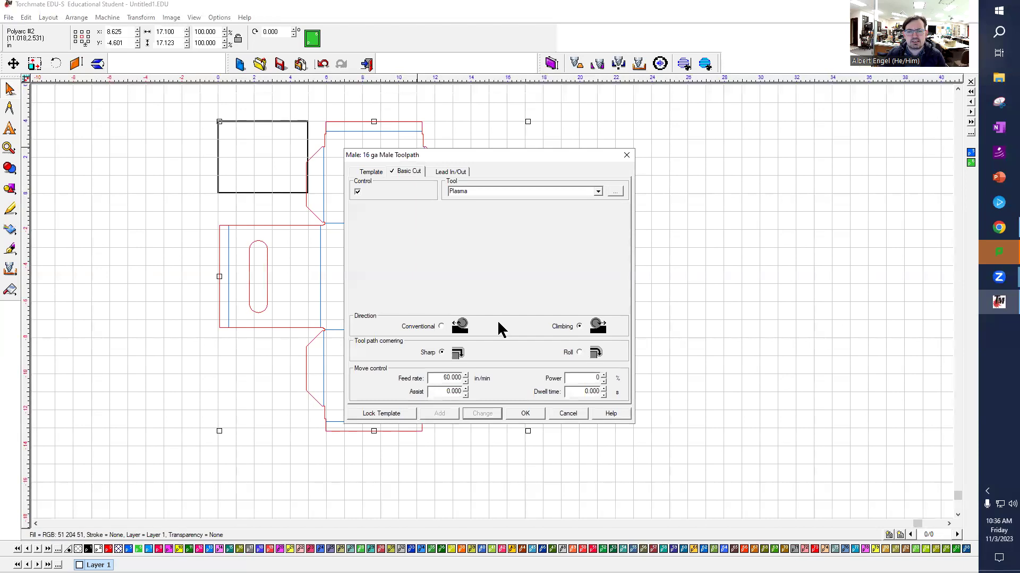
- Enable a Line lead-in of 0.125 length at 45° and save it to the template
left_click(448, 173)
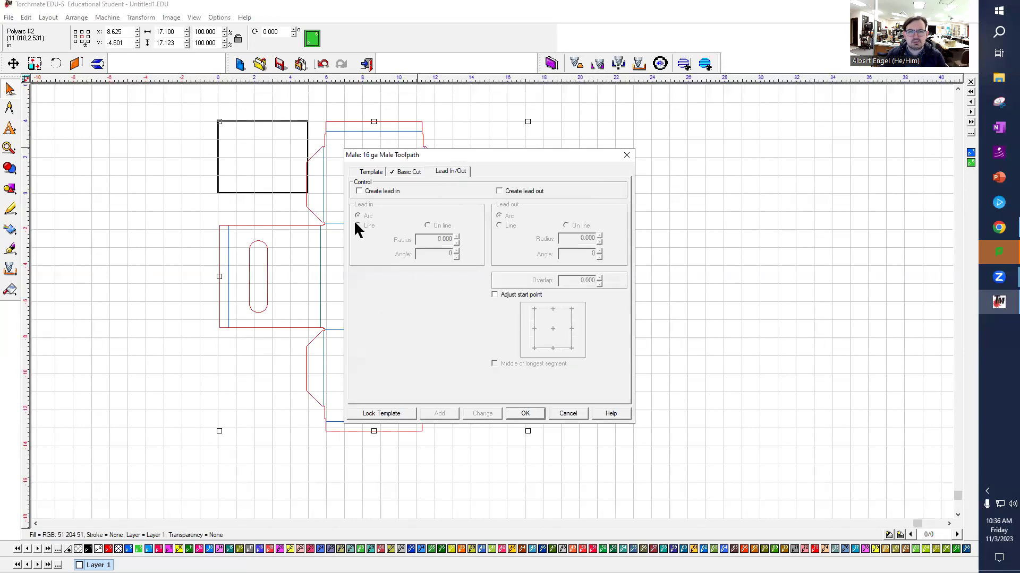
left_click(358, 191)
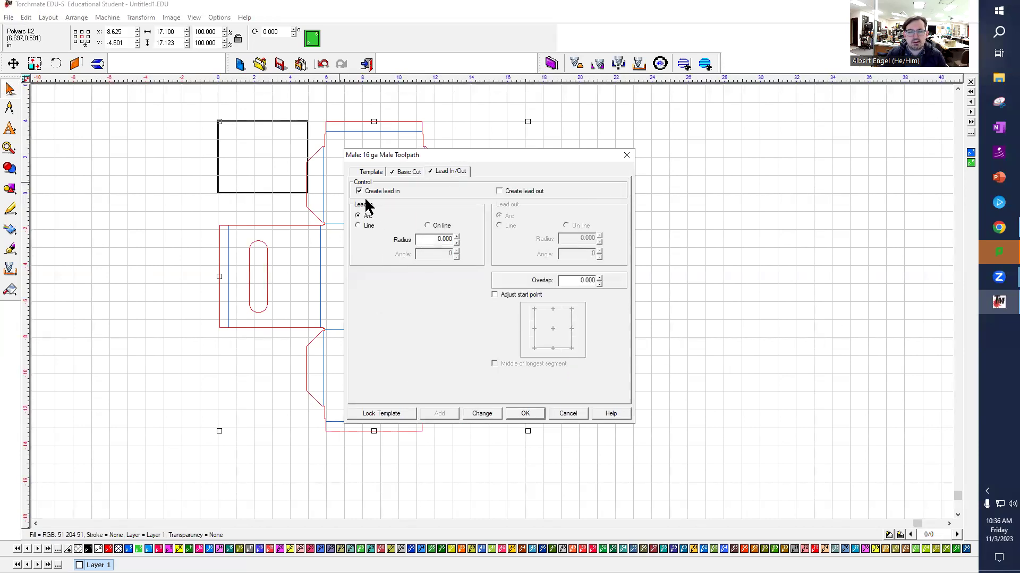
left_click(361, 224)
type(".125")
type("45")
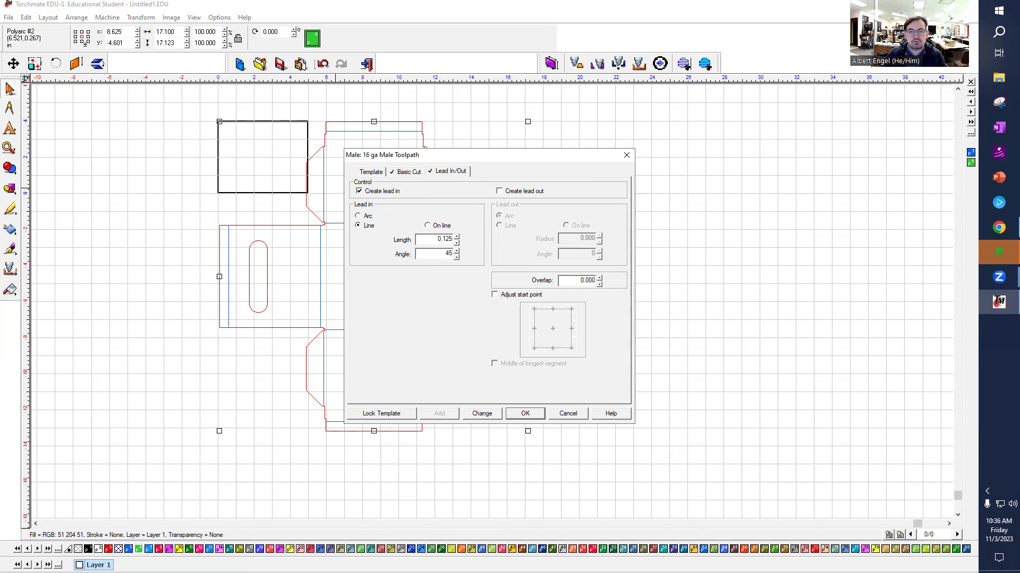
left_click(491, 412)
left_click(536, 413)
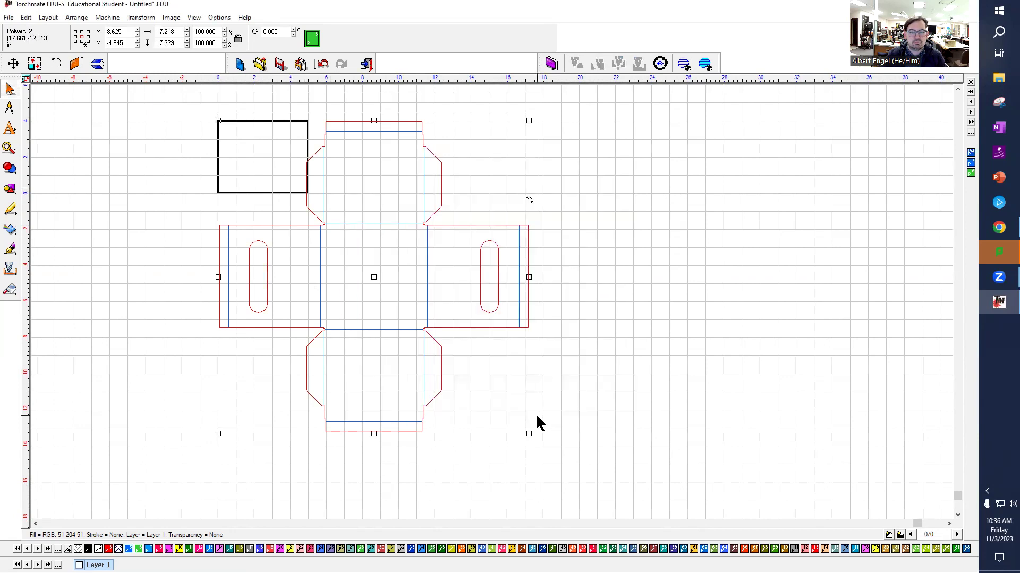
left_click(425, 250)
left_click(108, 17)
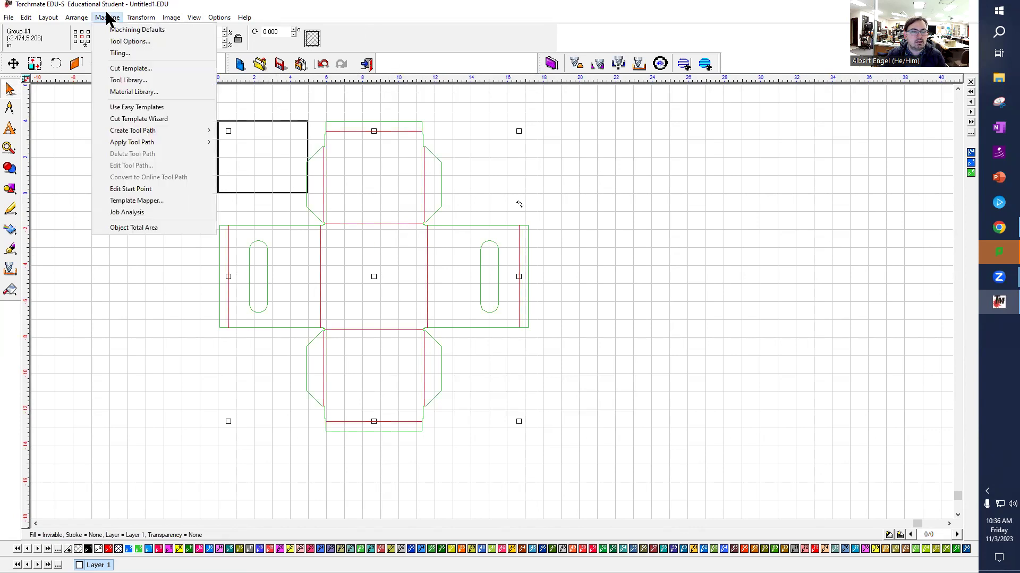
mouse_move(159, 130)
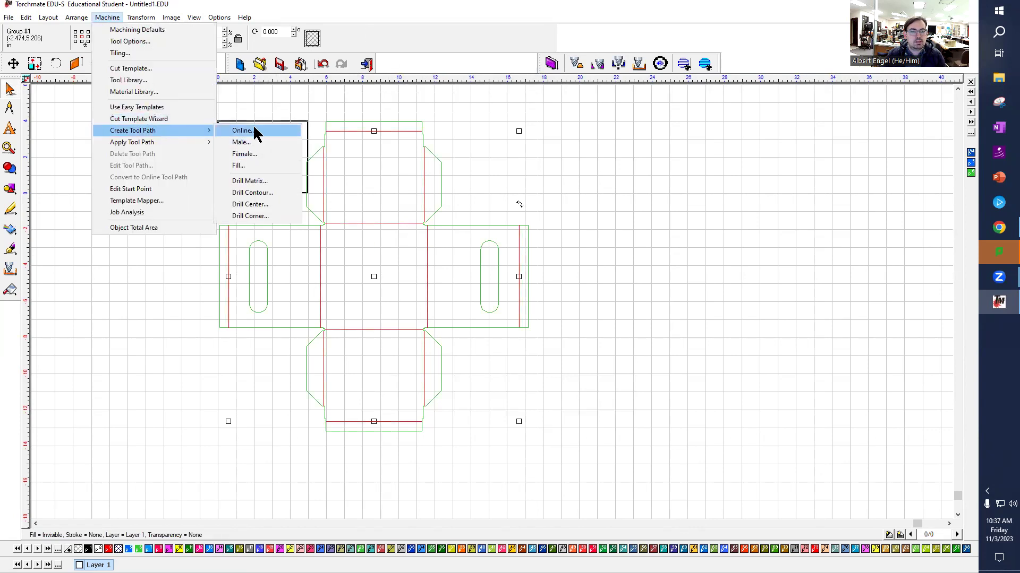
left_click(242, 131)
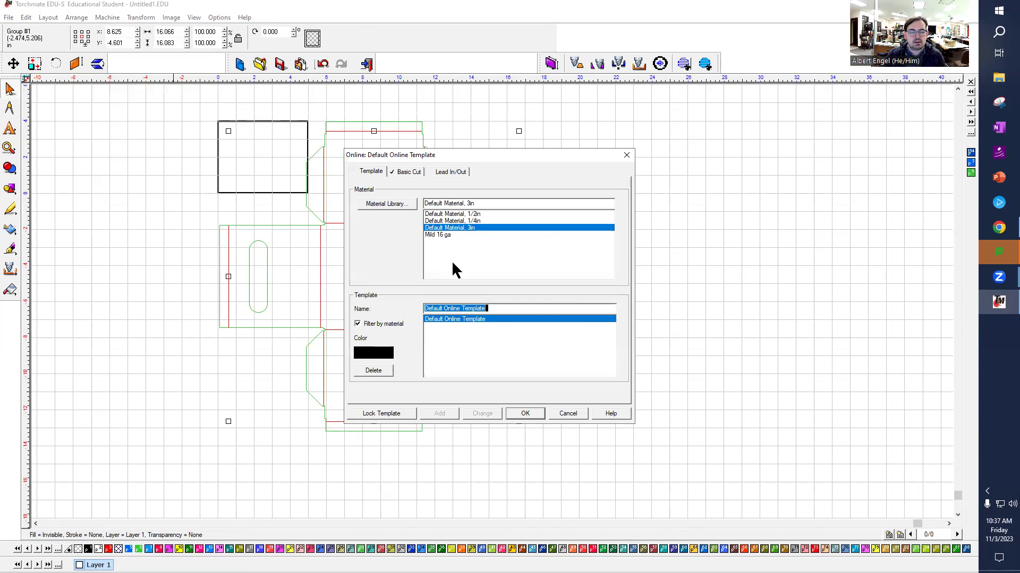
left_click(569, 414)
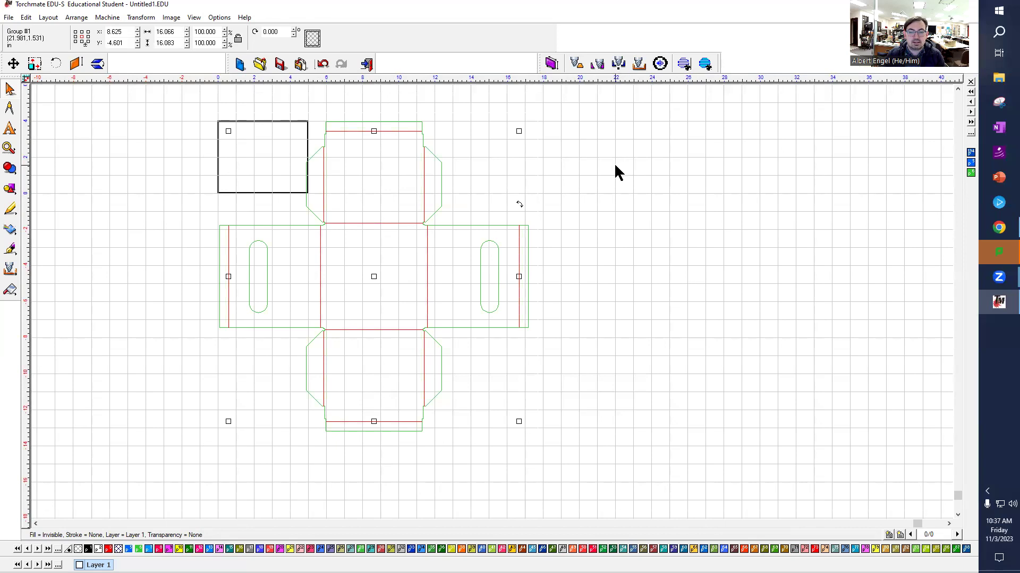
left_click(569, 166)
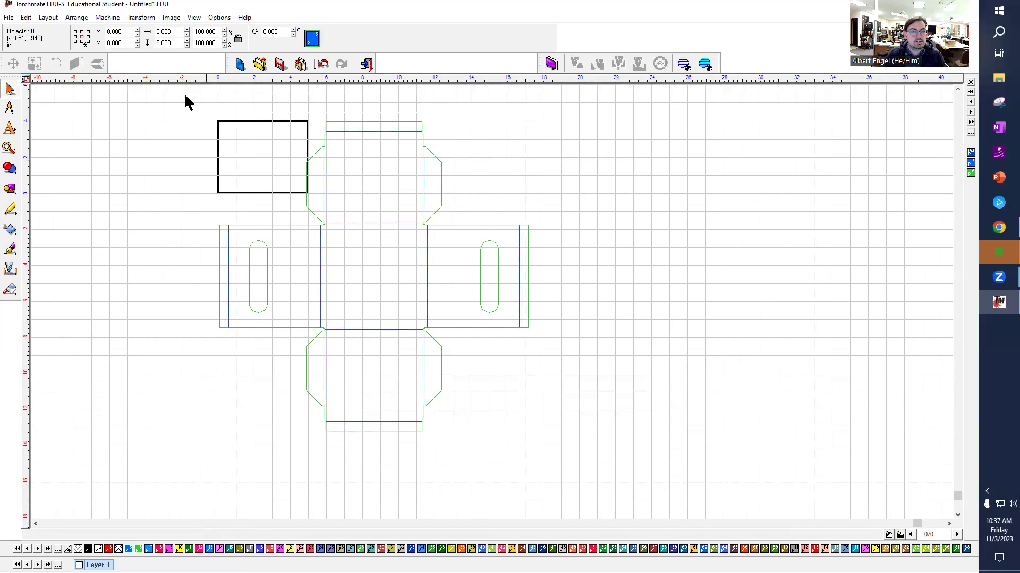
left_click(8, 17)
- Save the drawing as an Educational Drawing (.edu) named 'Sheet Metal Bin' plus the author's name
left_click(32, 63)
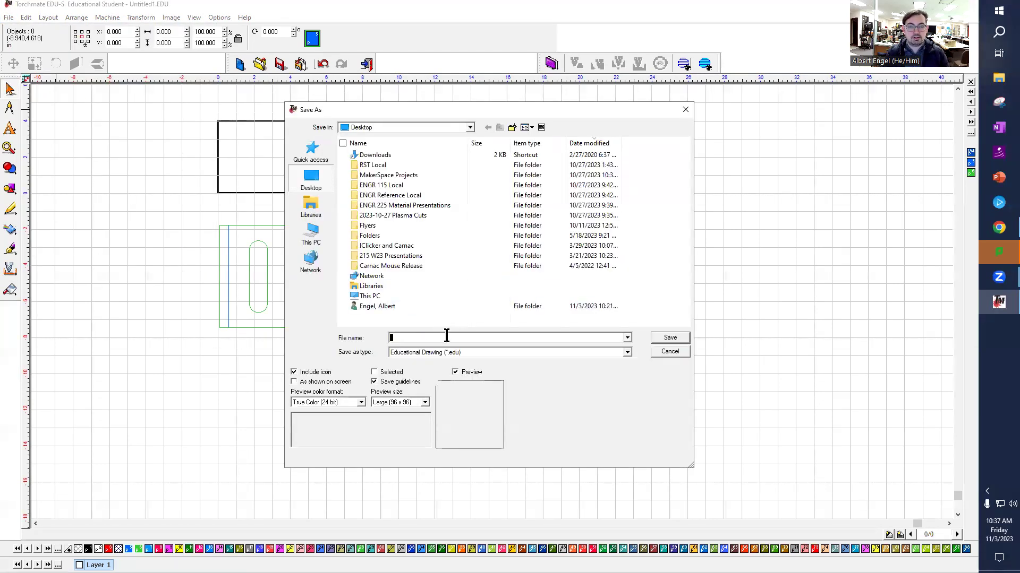
type("Sh")
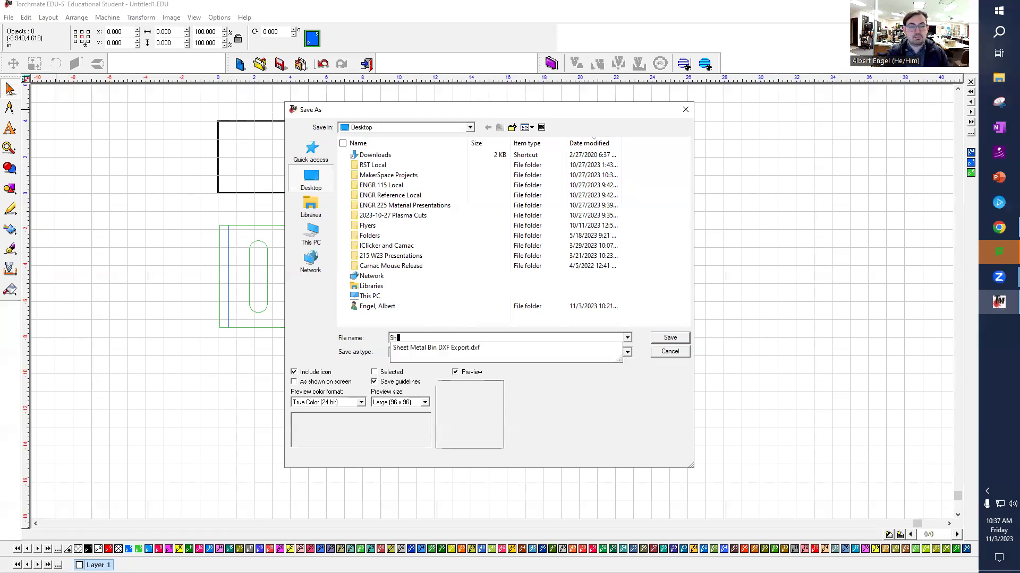
type("eet Metal Bin Albert")
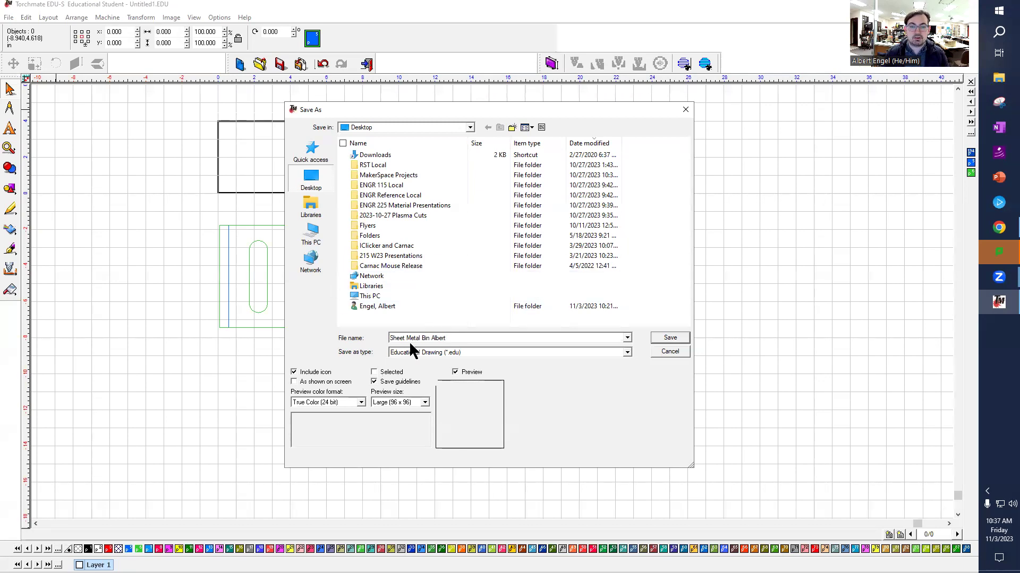
left_click(678, 338)
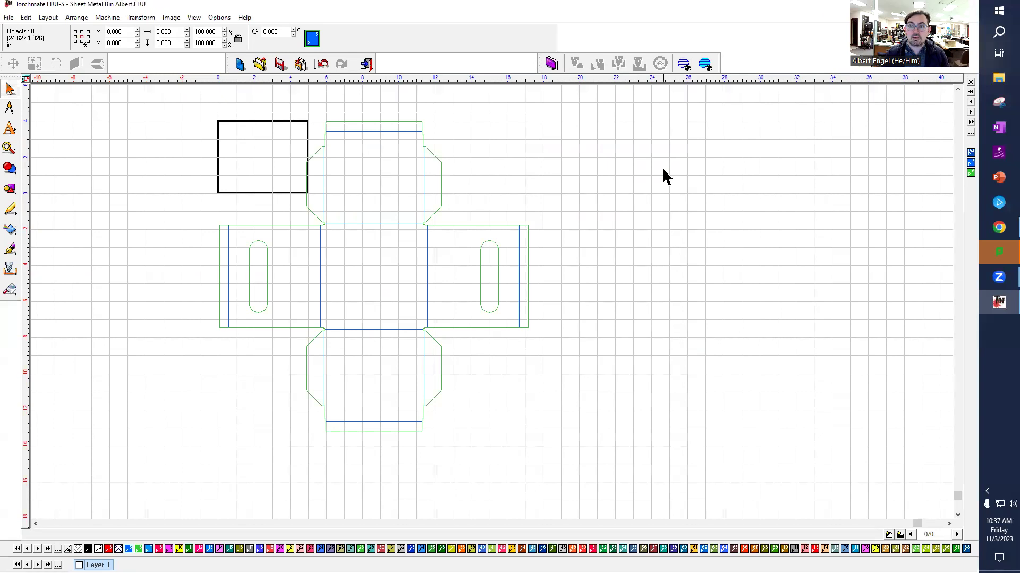